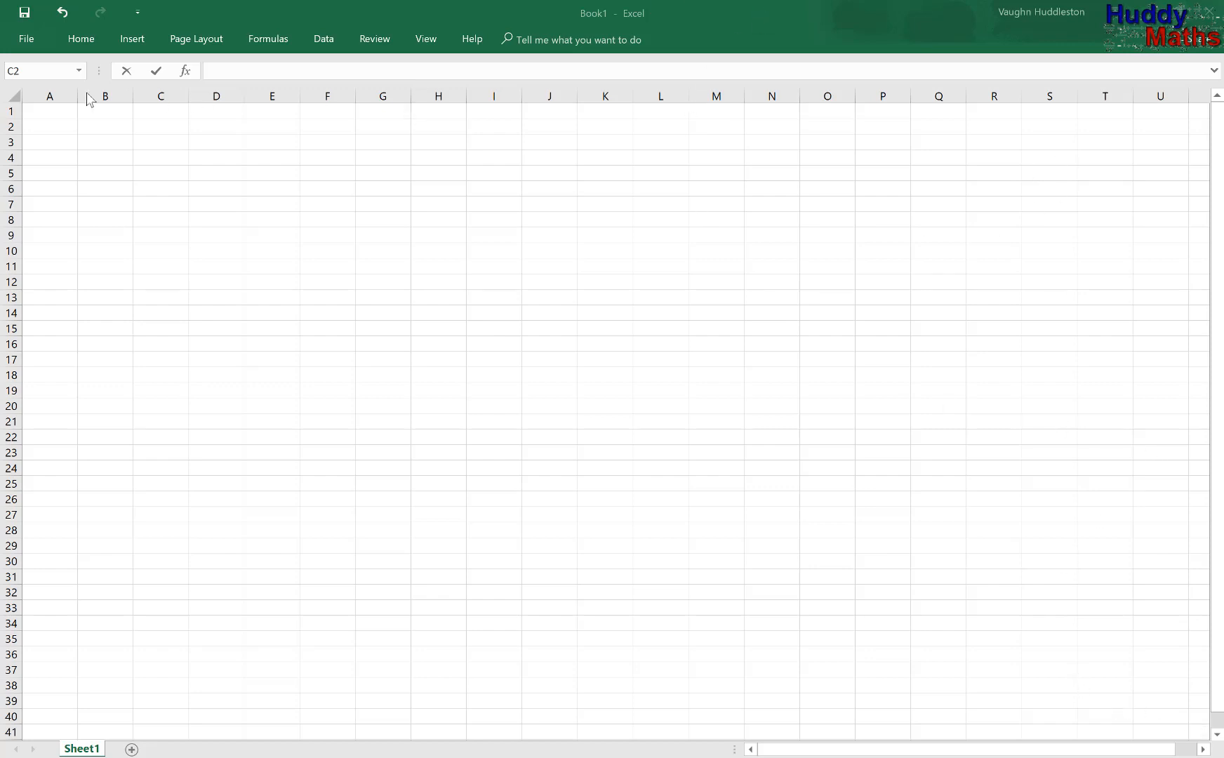
# Enter the heading Score in A1 and the values 23, 45, 36 and 12 in cells A2 to A5.
pyautogui.click(54, 110)
pyautogui.write('S')
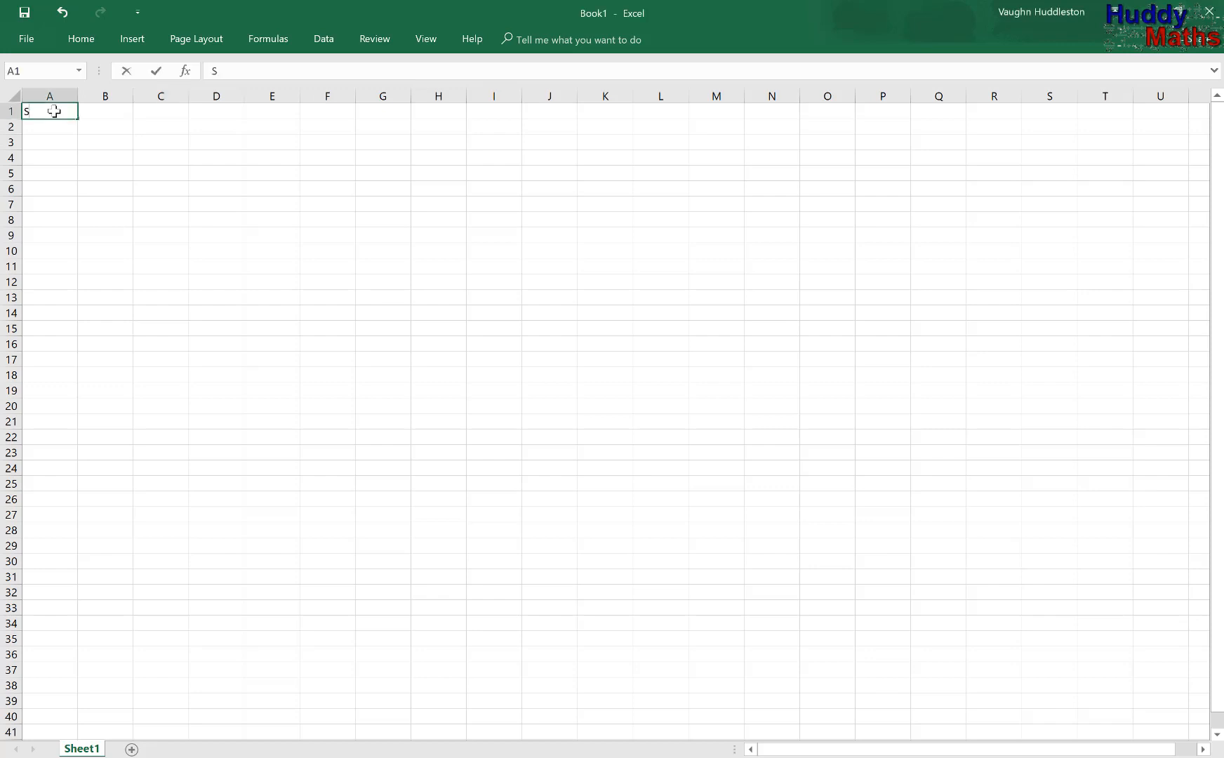
pyautogui.write('core')
pyautogui.click(61, 131)
pyautogui.write('23')
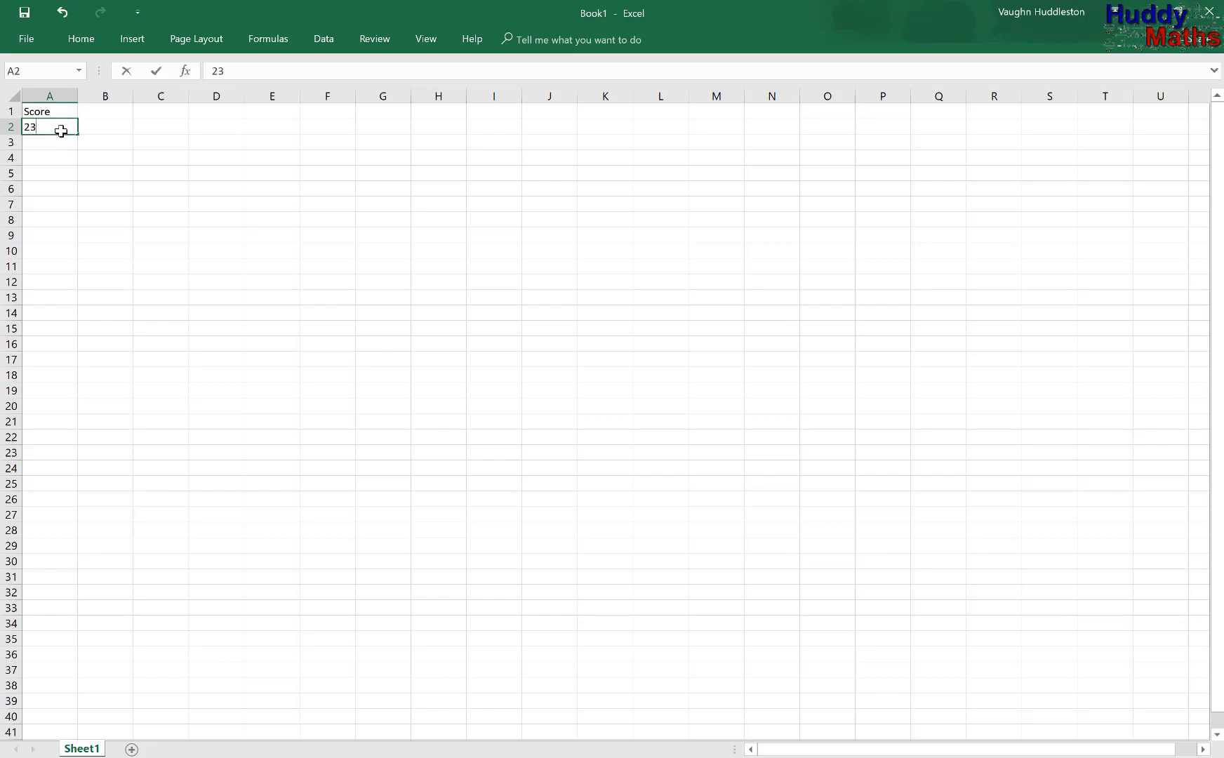
pyautogui.press('Return')
pyautogui.write('45')
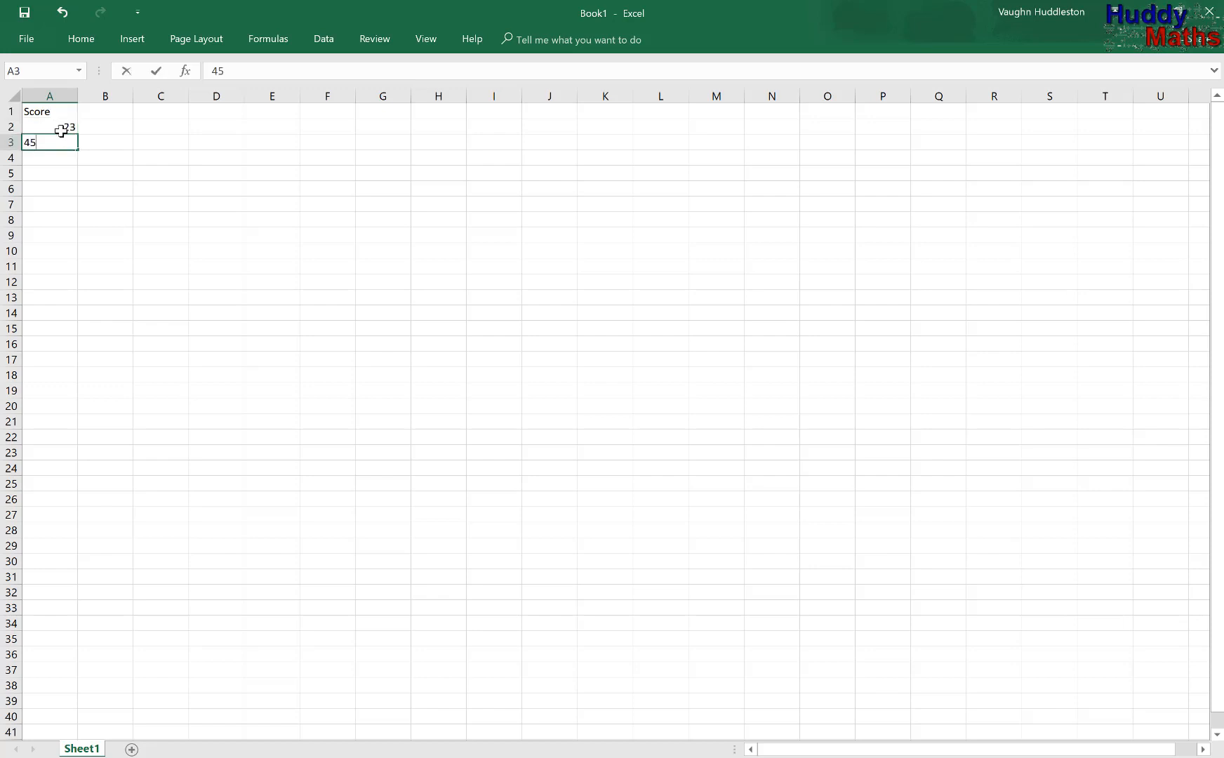
pyautogui.press('Return')
pyautogui.write('36')
pyautogui.press('Return')
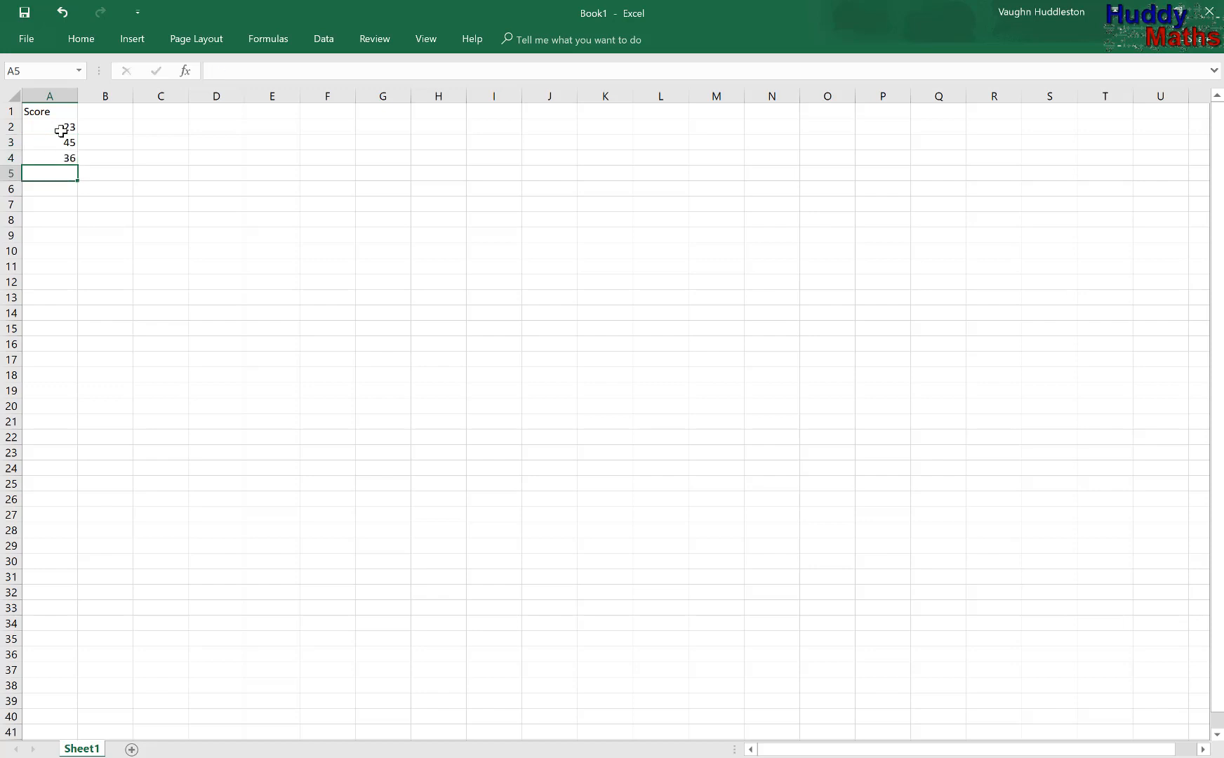
pyautogui.write('12')
pyautogui.press('Return')
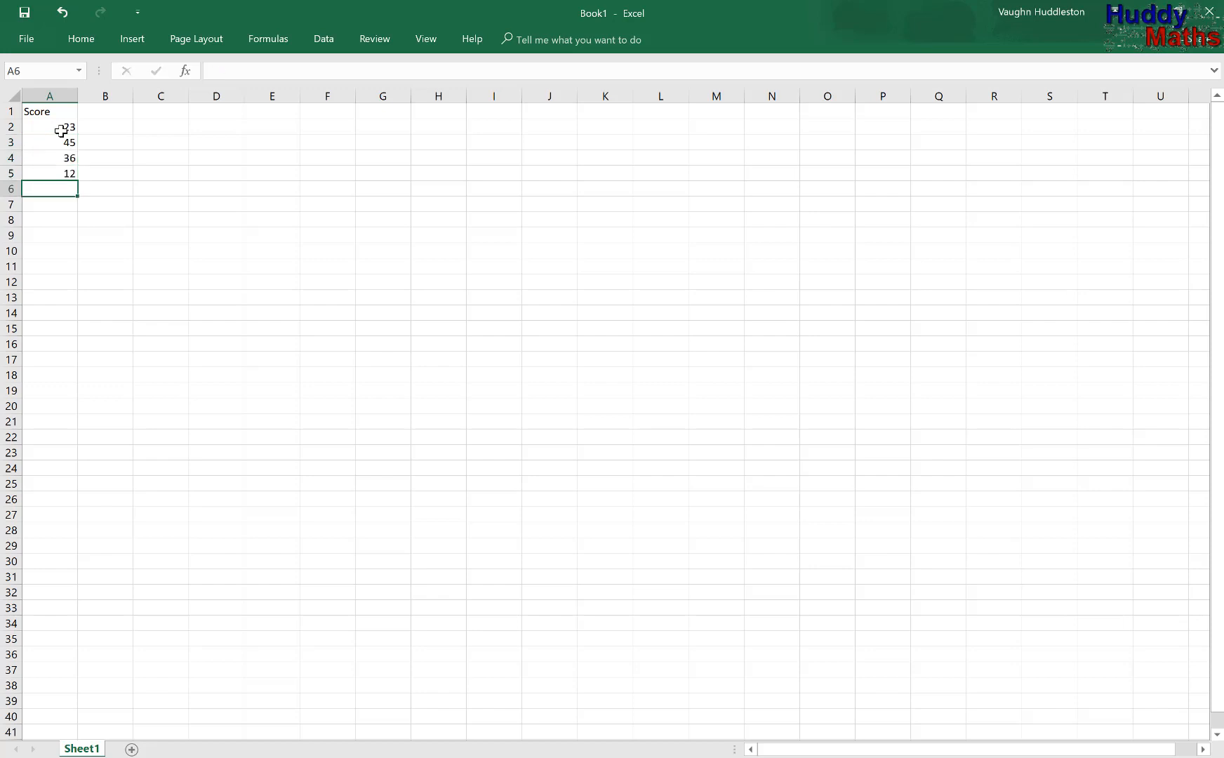
# Continue the Score column with 28, 78, 45, 34, 67 and 45 in cells A6 to A11.
pyautogui.write('28')
pyautogui.press('Return')
pyautogui.write('78')
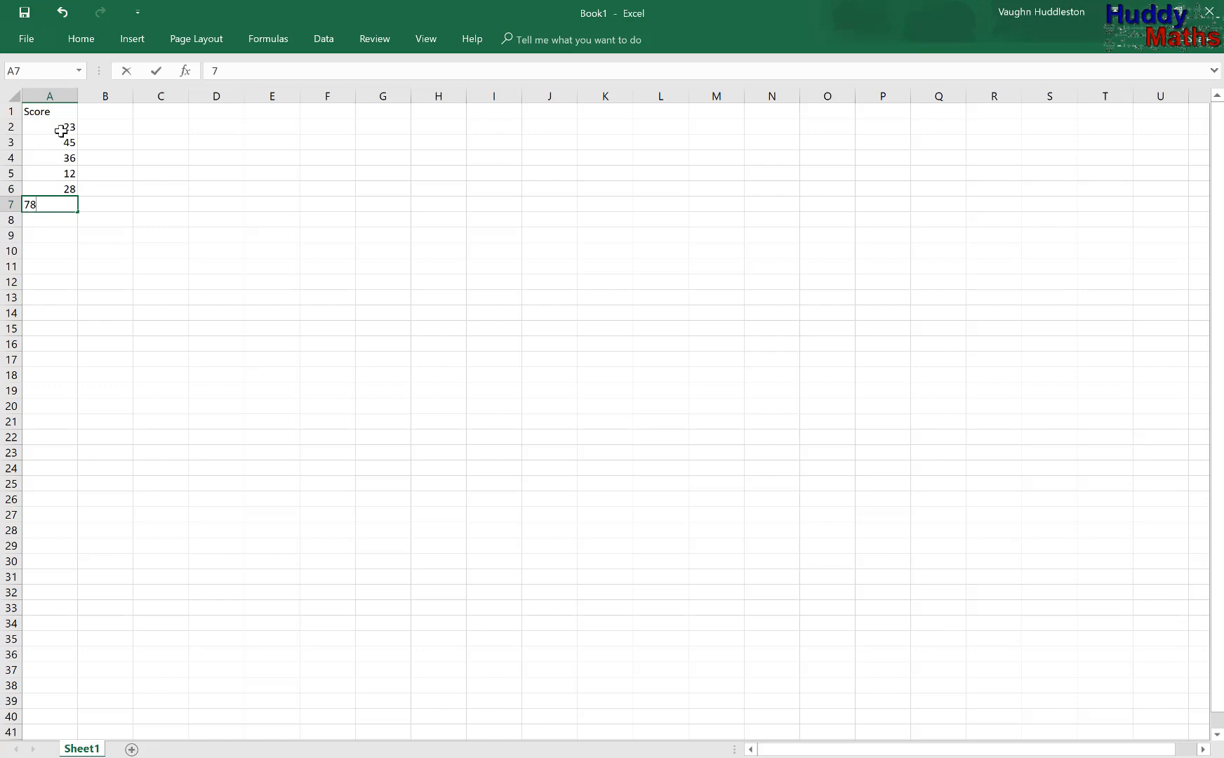
pyautogui.press('Return')
pyautogui.write('45')
pyautogui.press('Return')
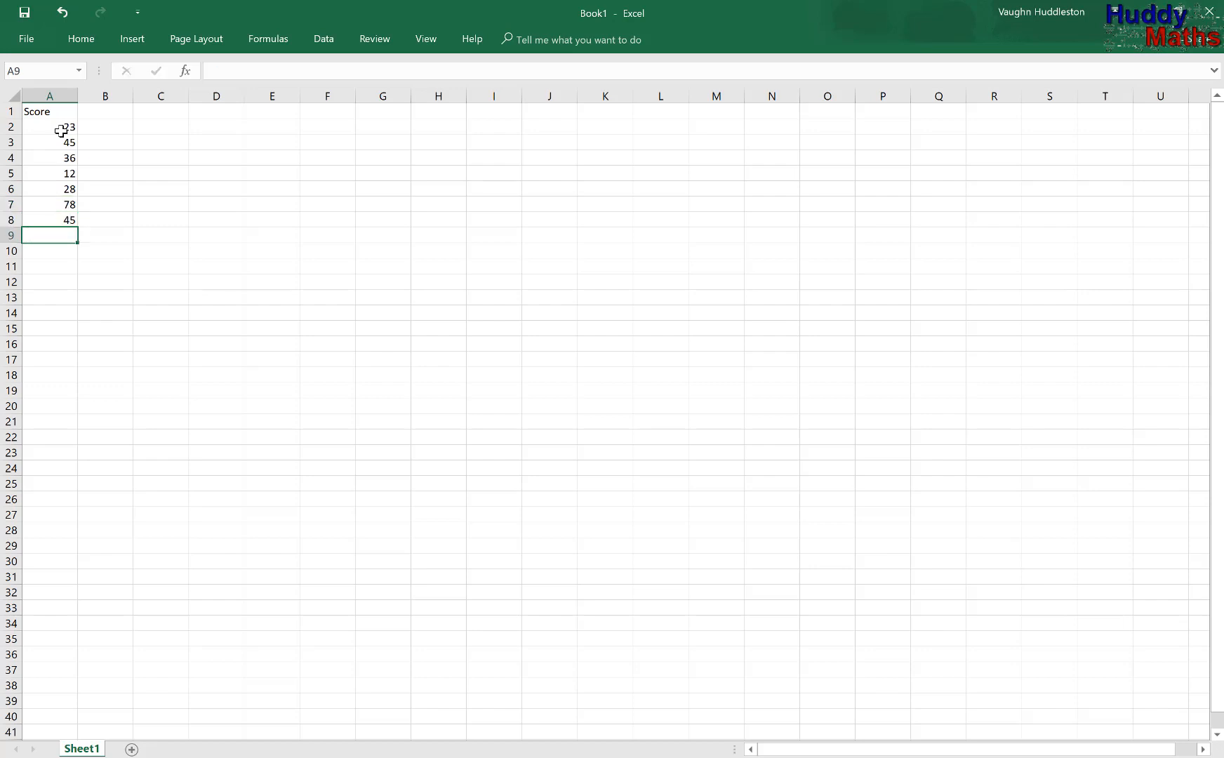
pyautogui.write('34')
pyautogui.press('Return')
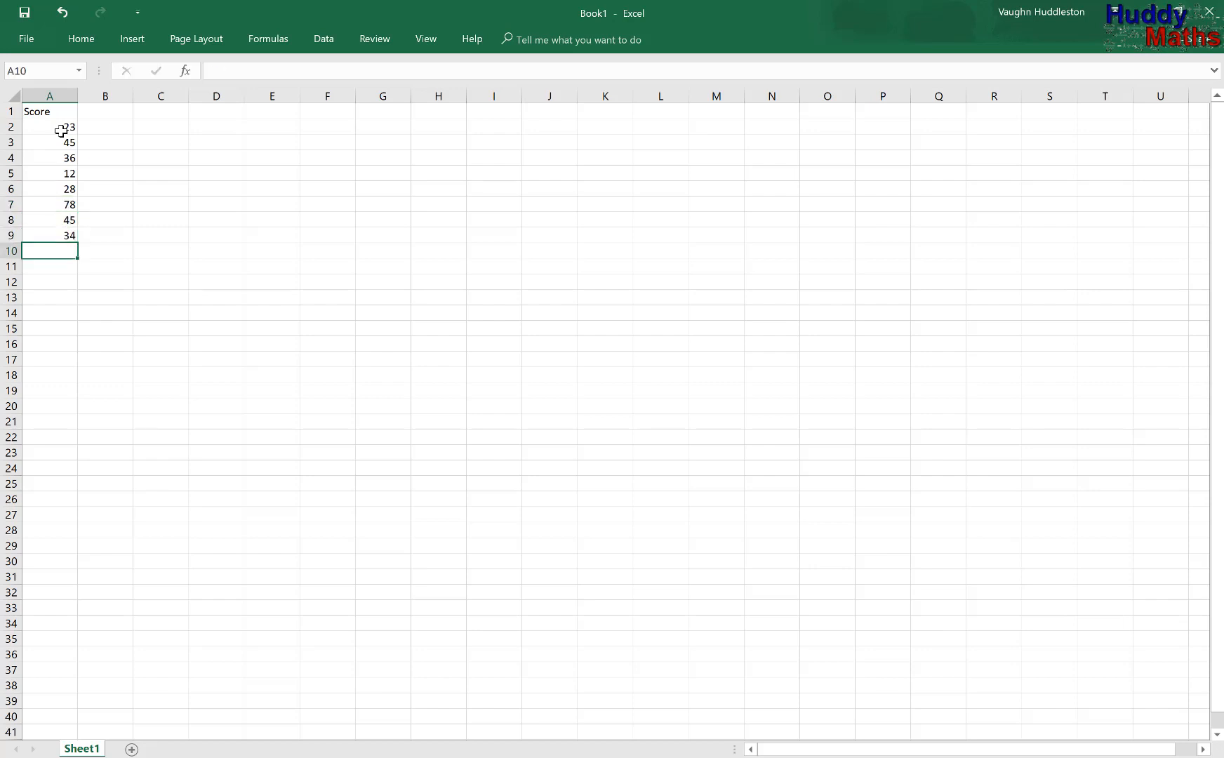
pyautogui.write('67')
pyautogui.press('Return')
pyautogui.write('45')
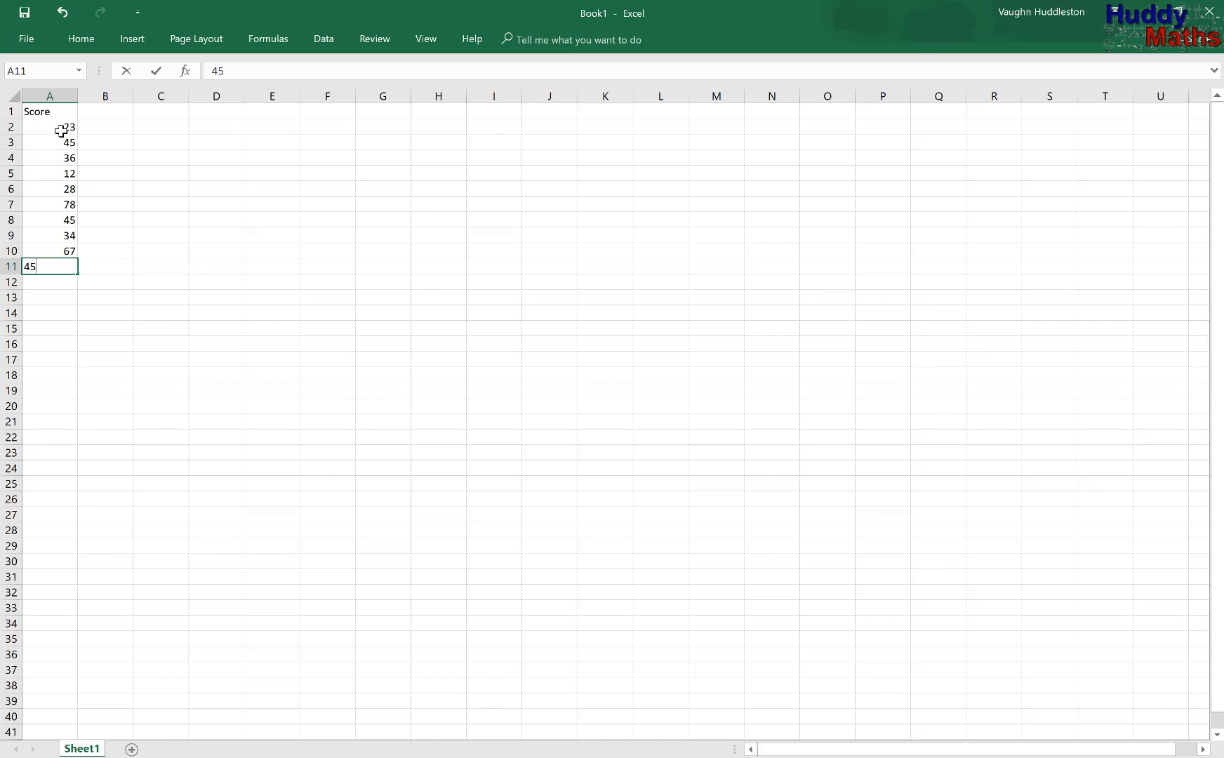
pyautogui.press('Return')
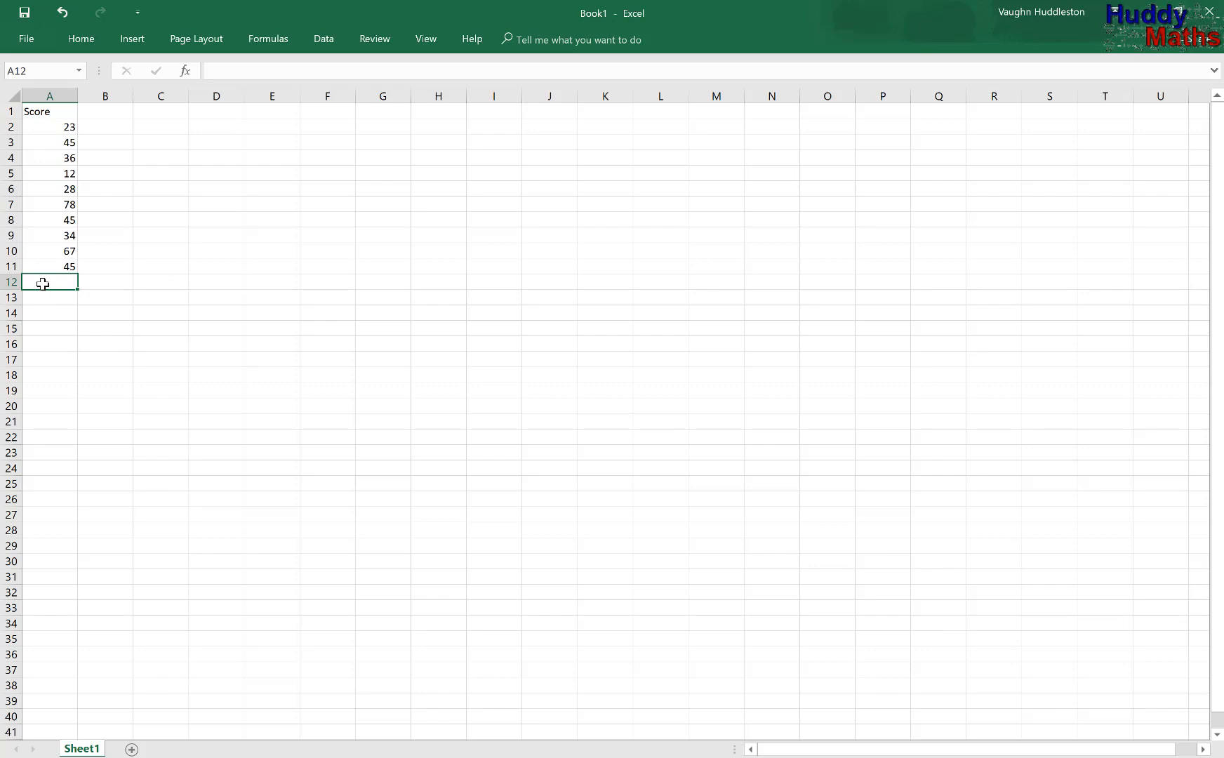
# Label A12 as Mean and enter =average(a2:a11) in B12 to calculate the mean score.
pyautogui.write('Mean')
pyautogui.click(109, 285)
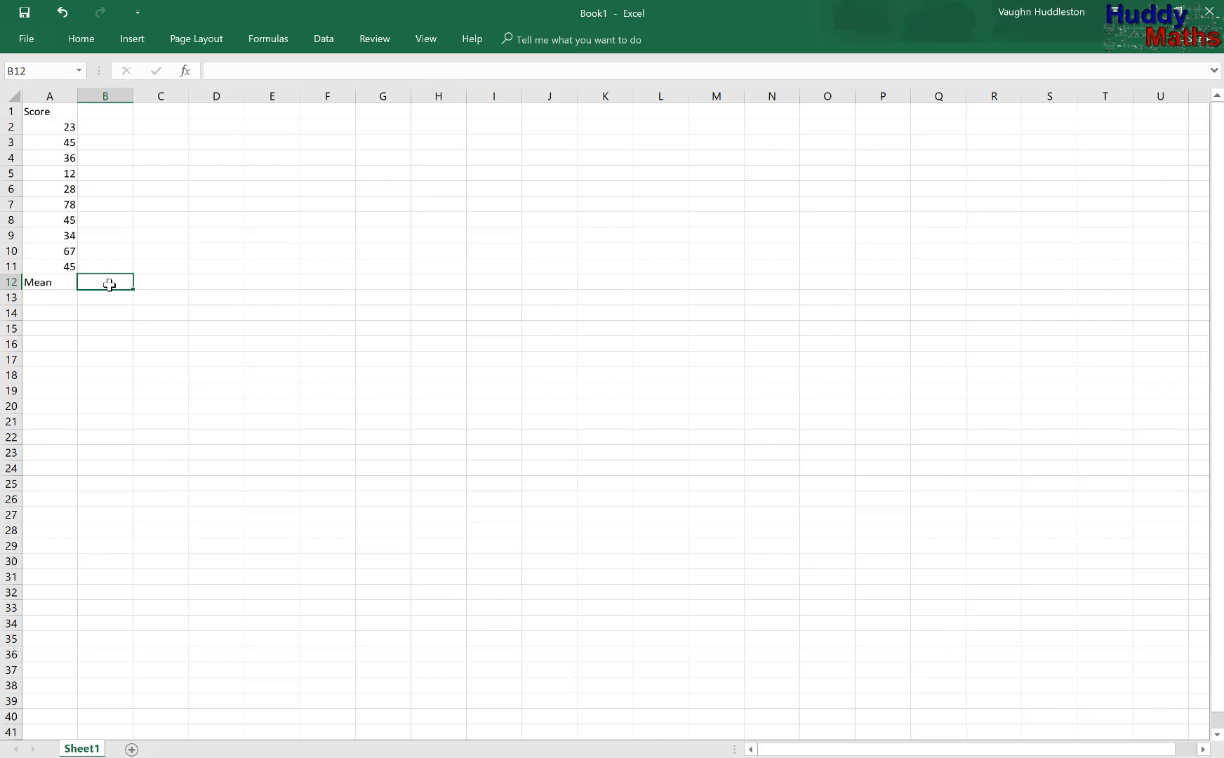
pyautogui.write('=')
pyautogui.write('average')
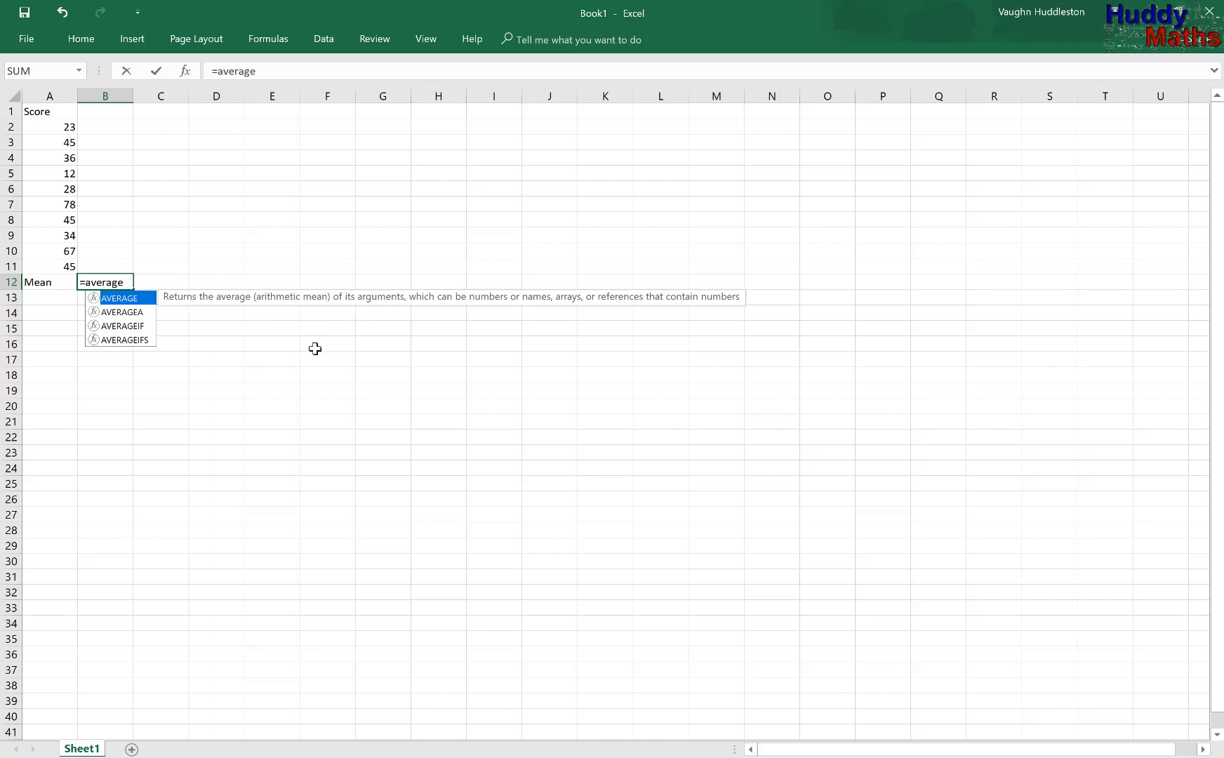
pyautogui.write('(')
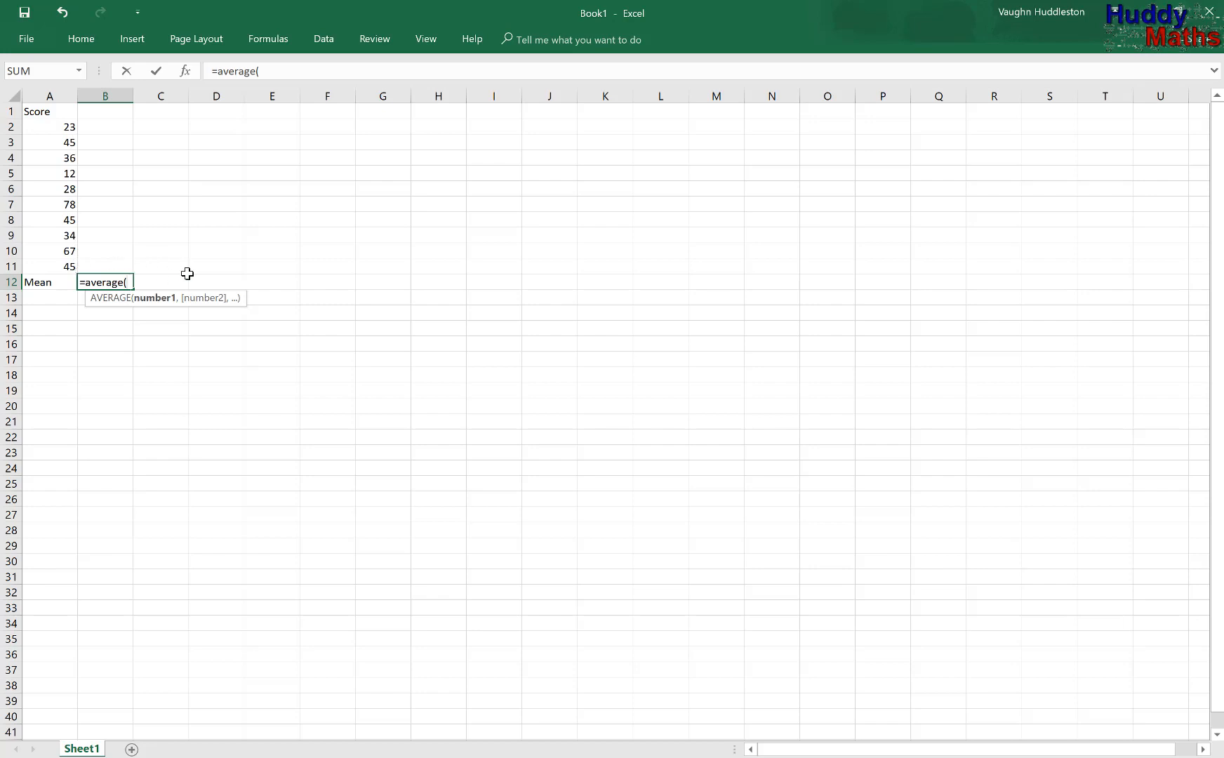
pyautogui.write('a2')
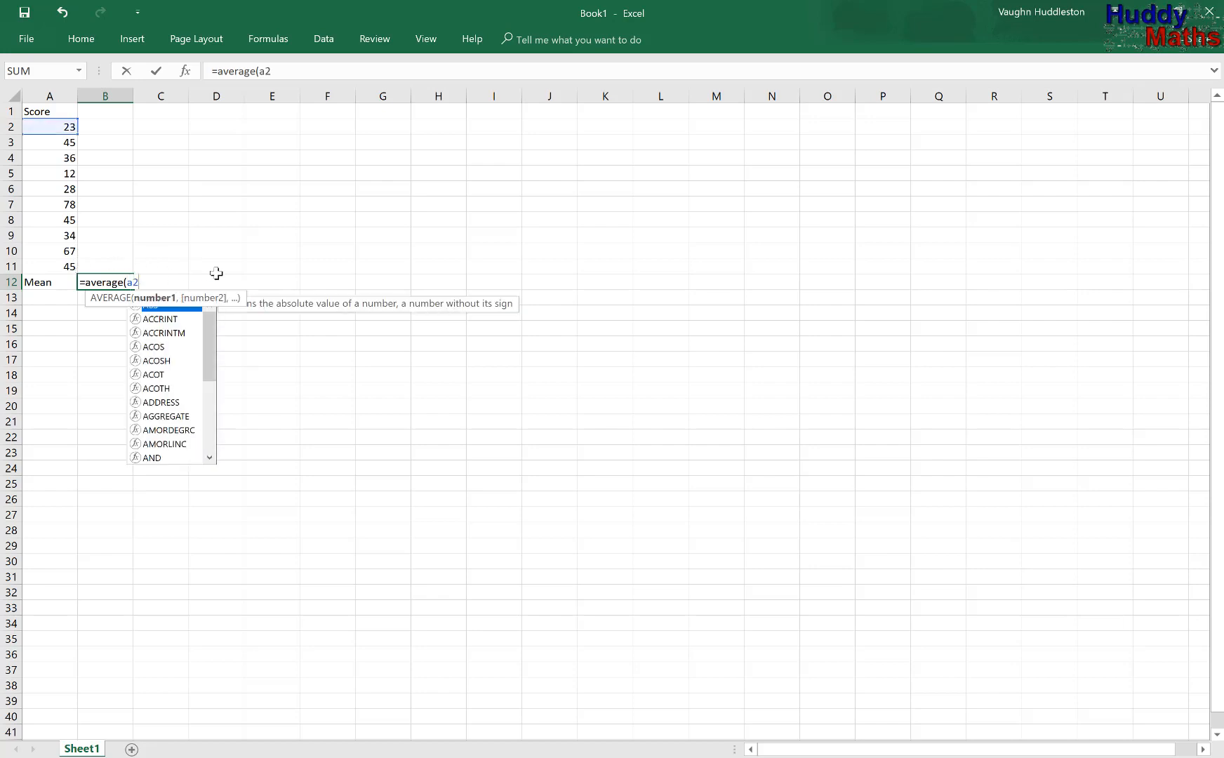
pyautogui.write(':')
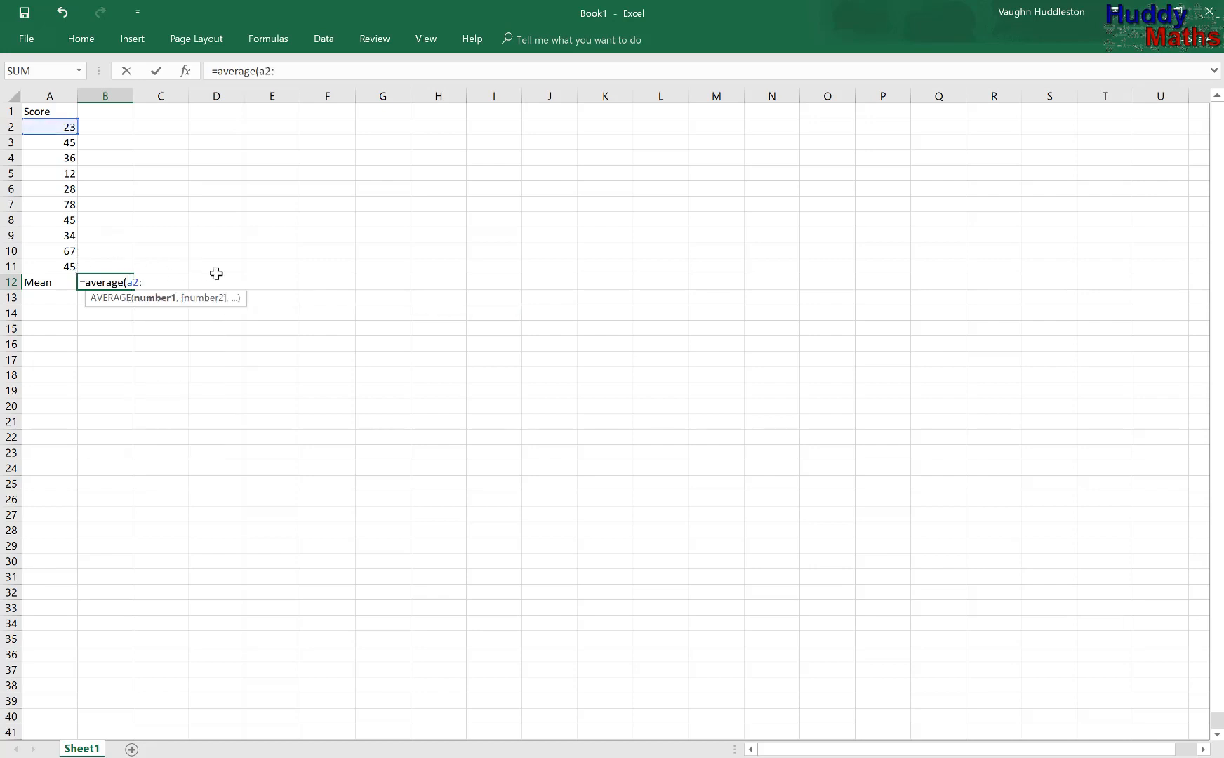
pyautogui.write('a11')
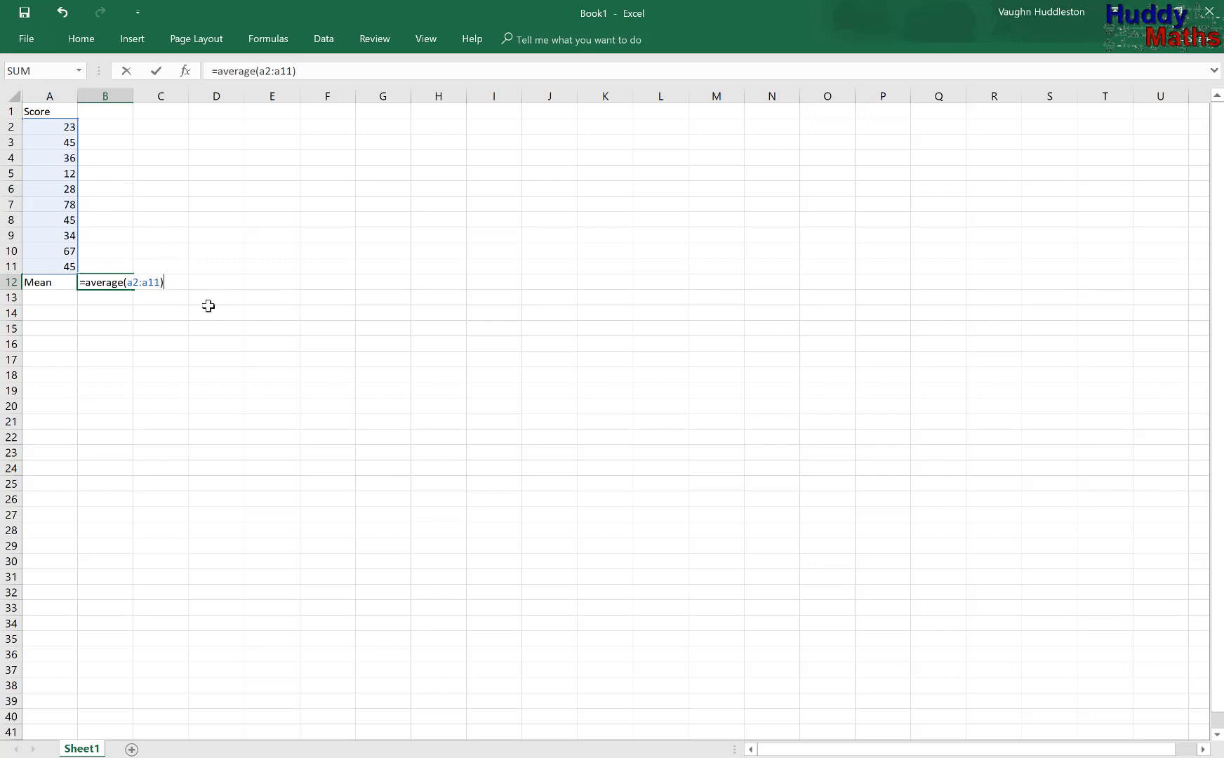
pyautogui.press('Return')
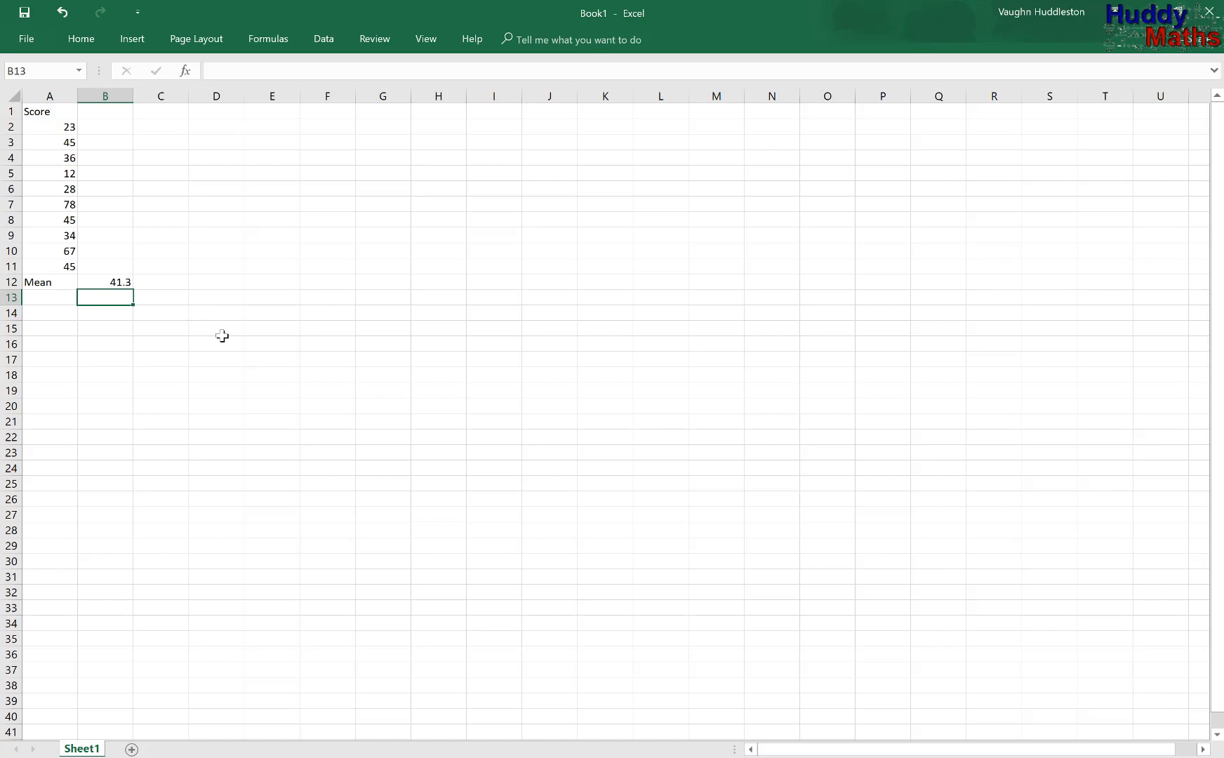
# Format the mean in B12 with the Number category and 0 decimal places.
pyautogui.click(116, 280)
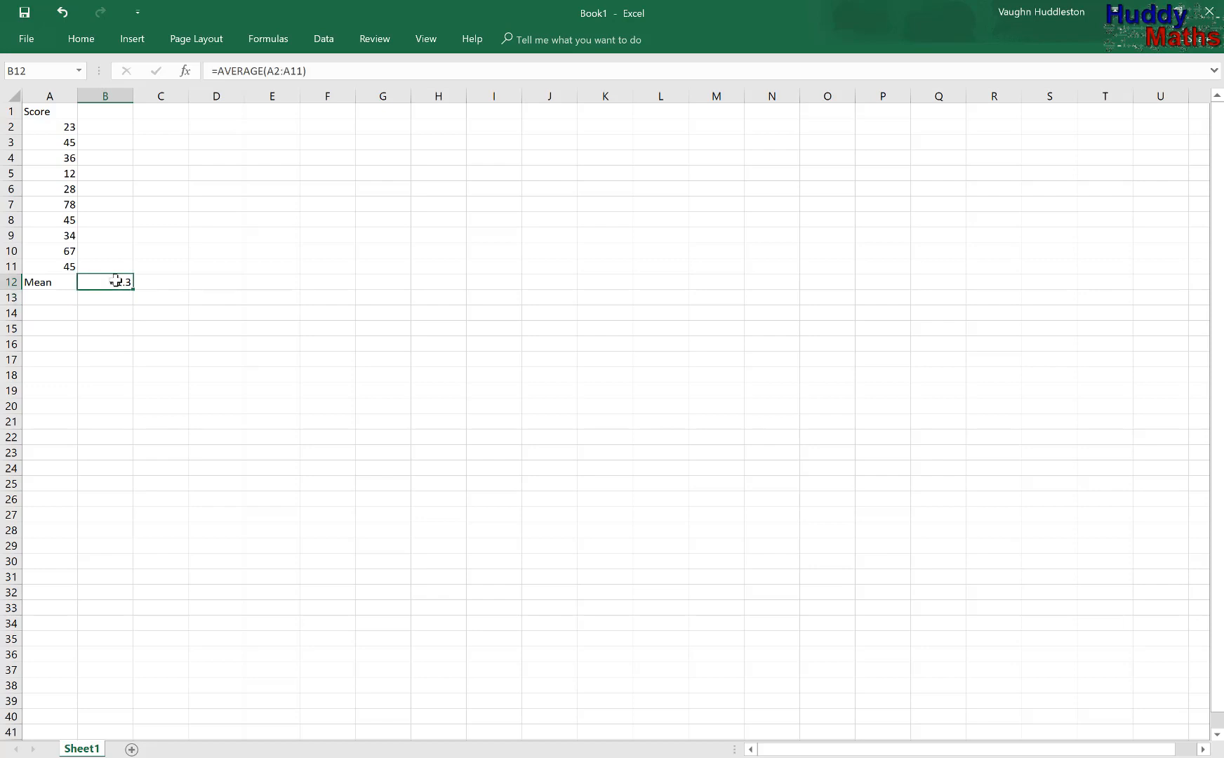
pyautogui.click(82, 47)
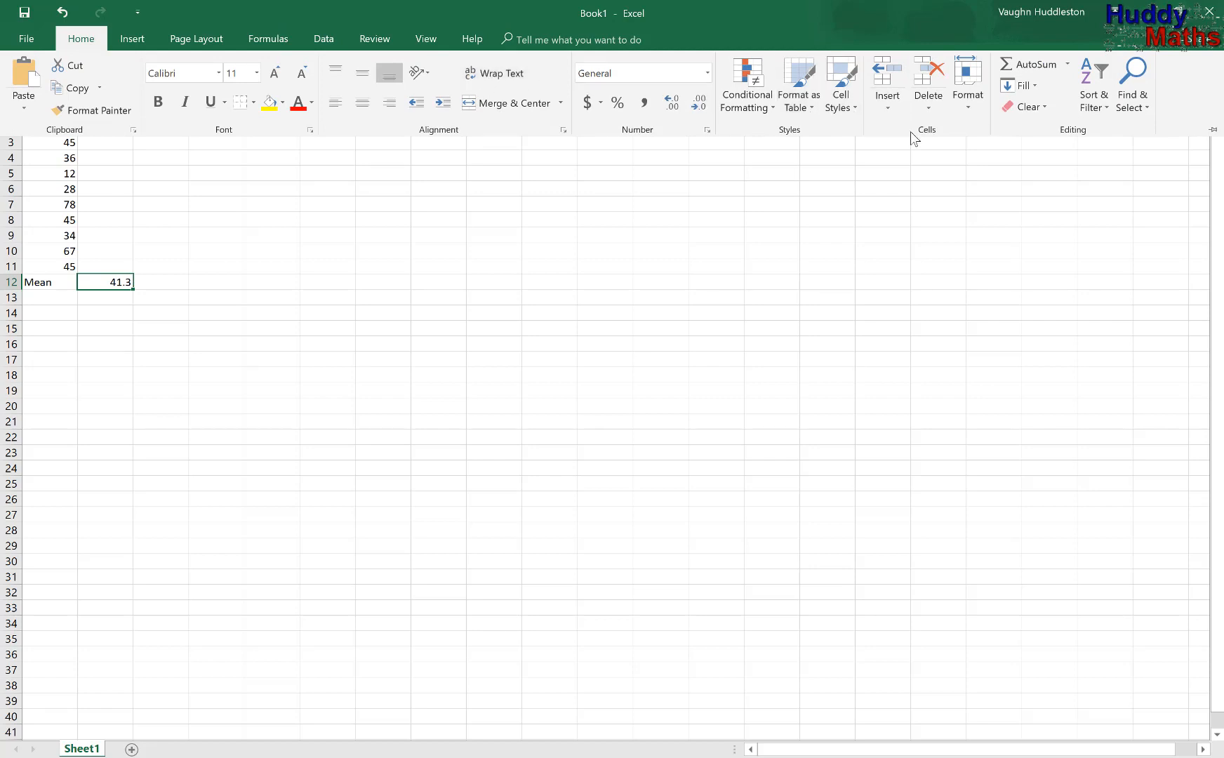
pyautogui.click(970, 108)
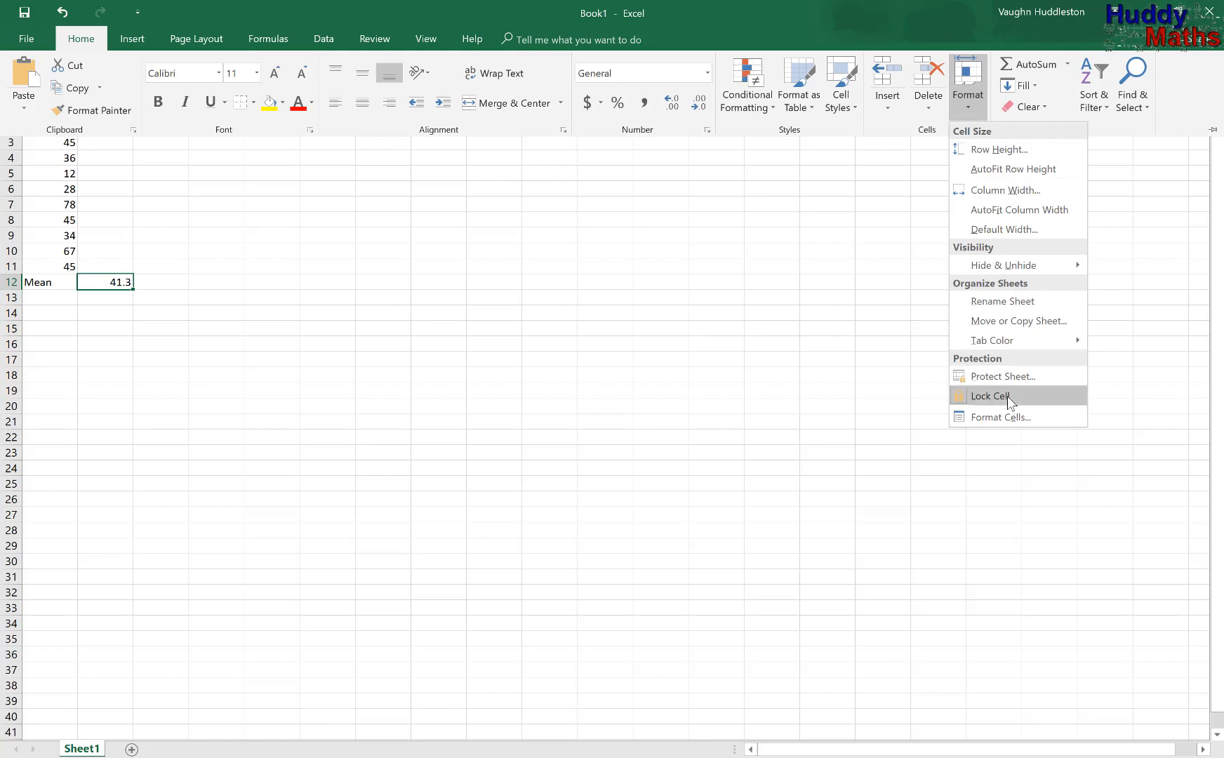
pyautogui.click(998, 417)
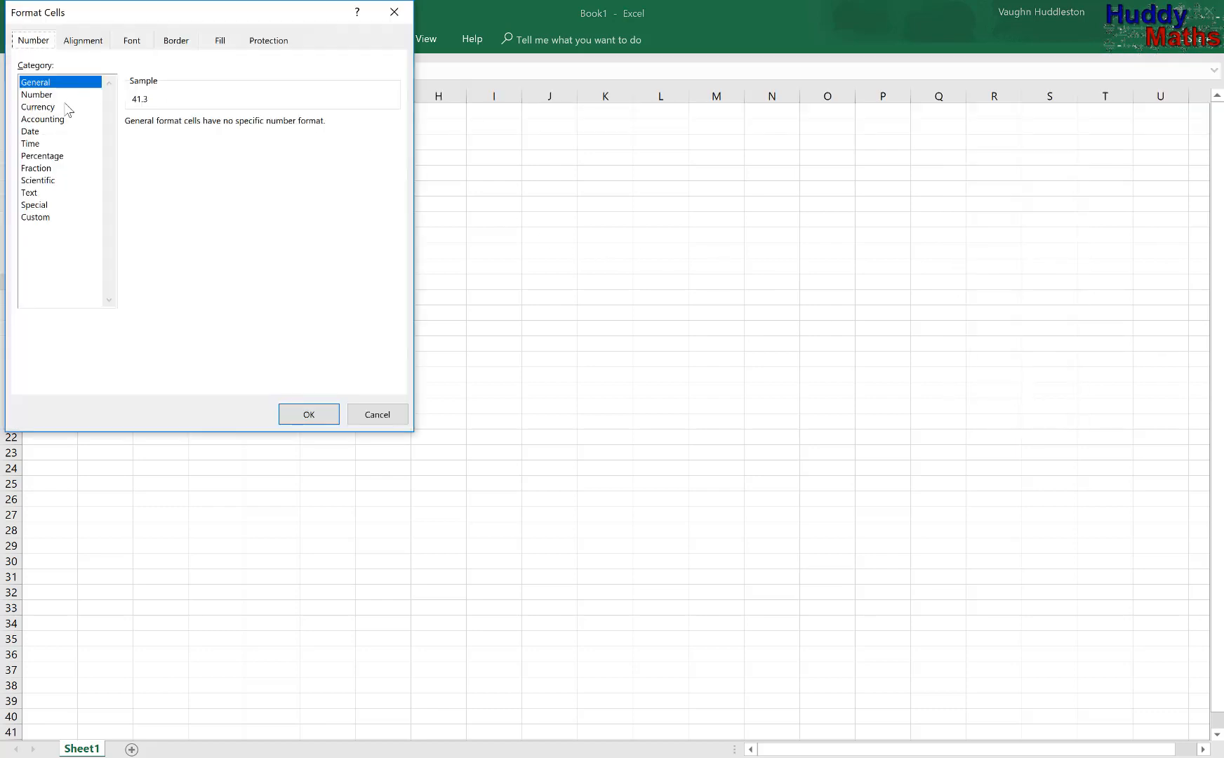
pyautogui.click(39, 94)
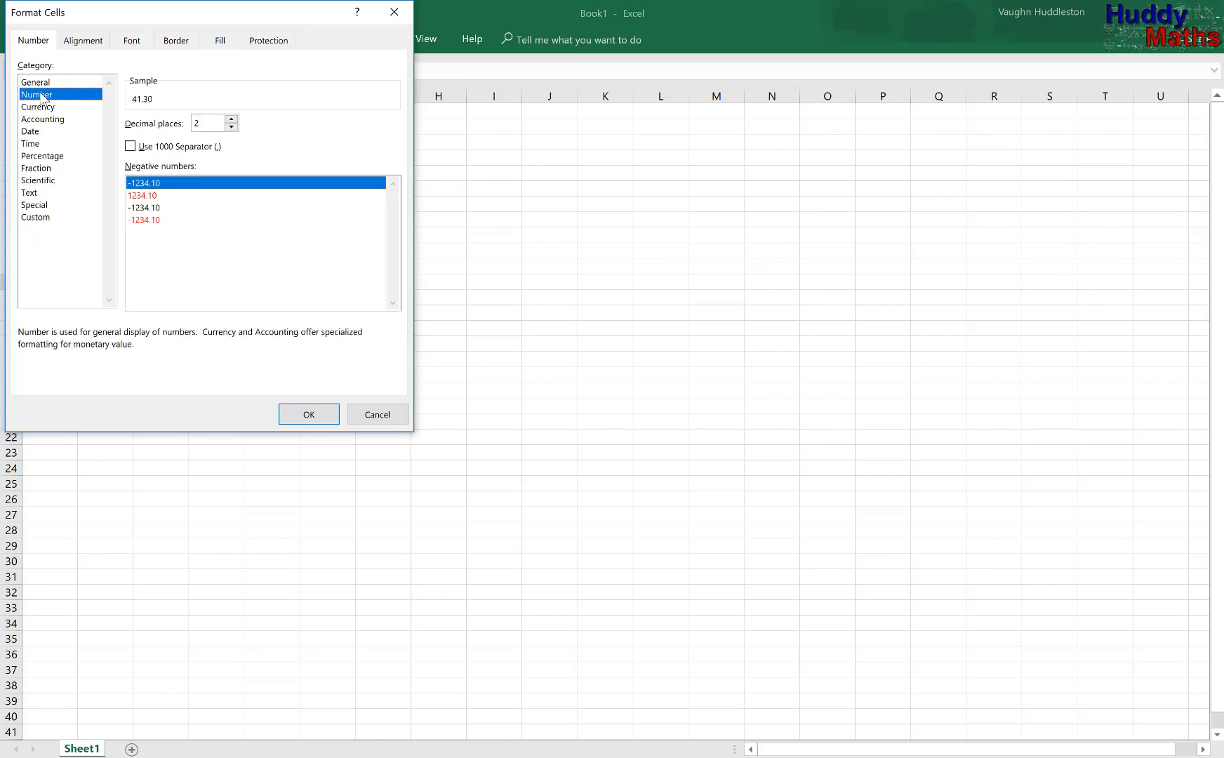
pyautogui.click(231, 127)
pyautogui.click(231, 127)
pyautogui.click(307, 417)
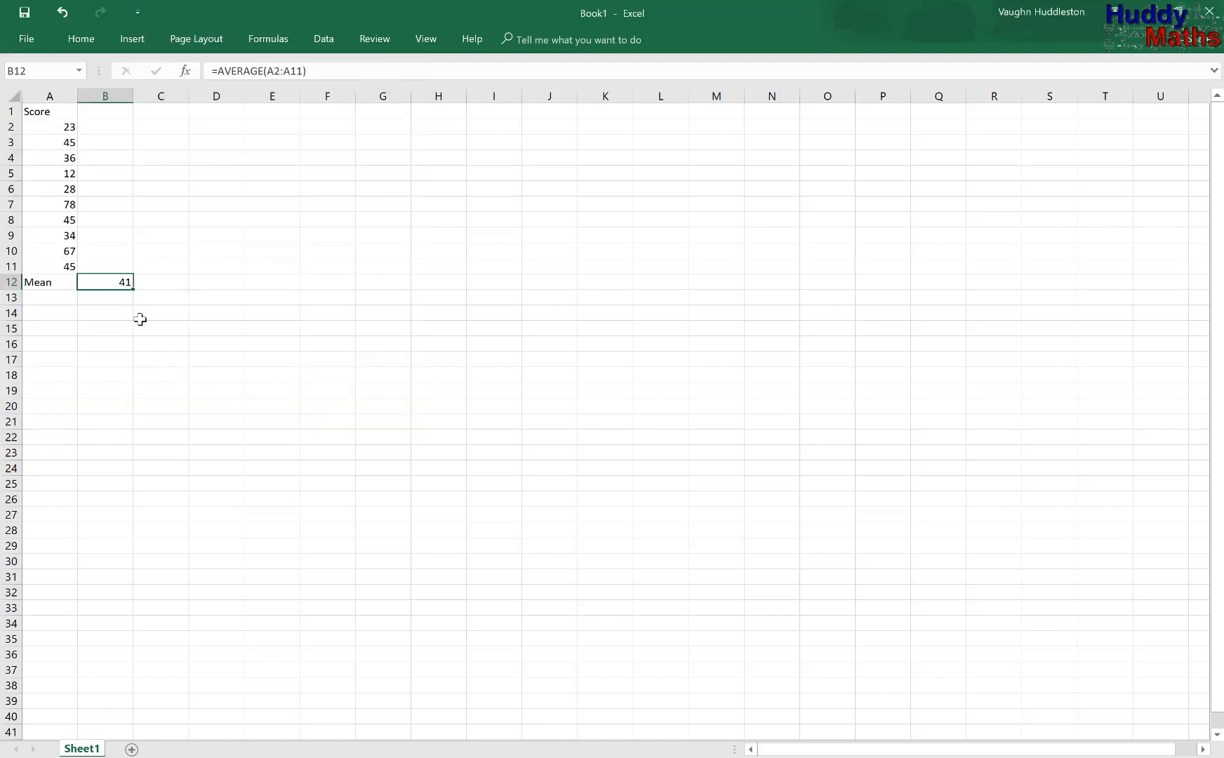
# Set the number format of the mean in B12 to 1 decimal place.
pyautogui.click(80, 40)
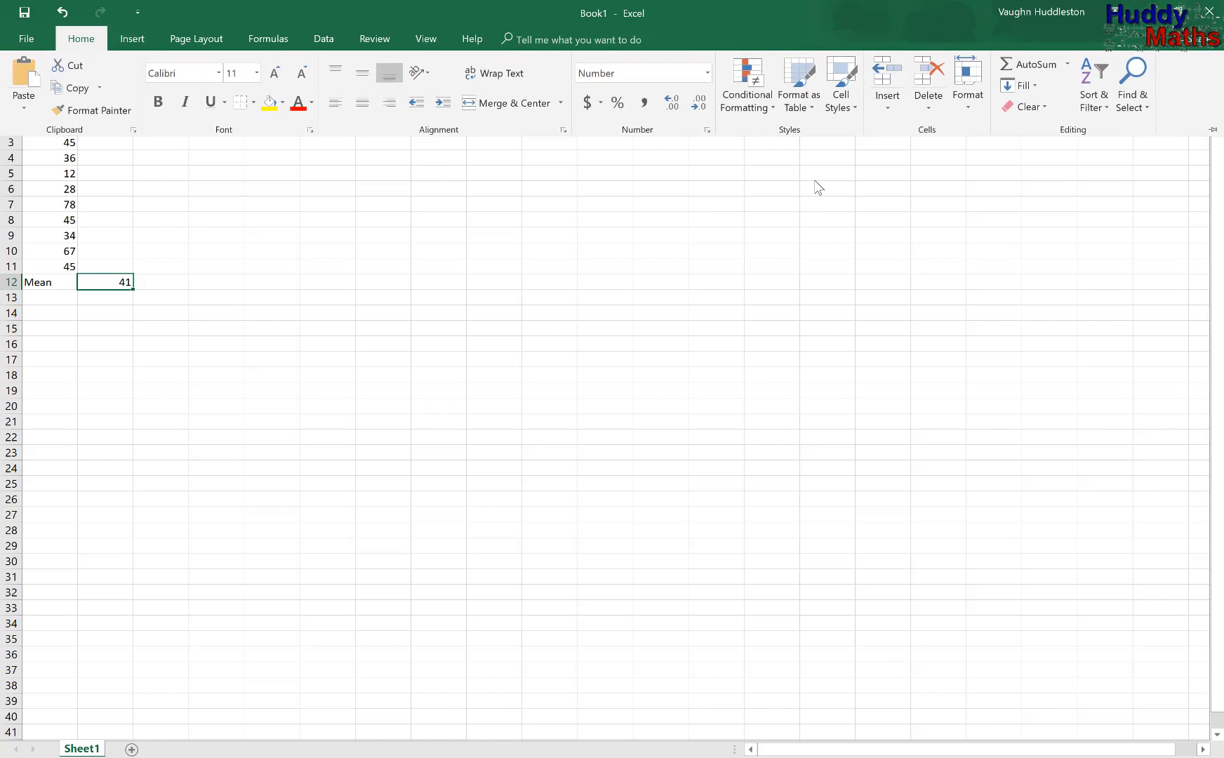
pyautogui.click(970, 108)
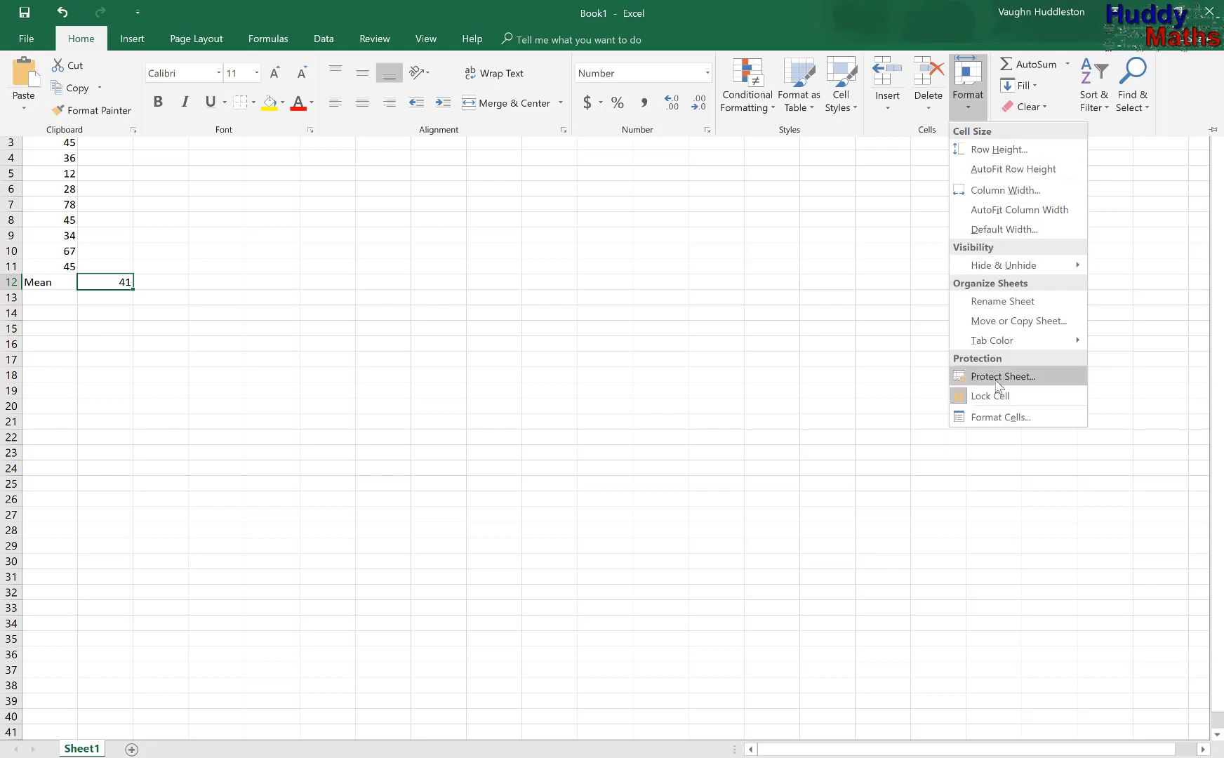
pyautogui.click(1008, 419)
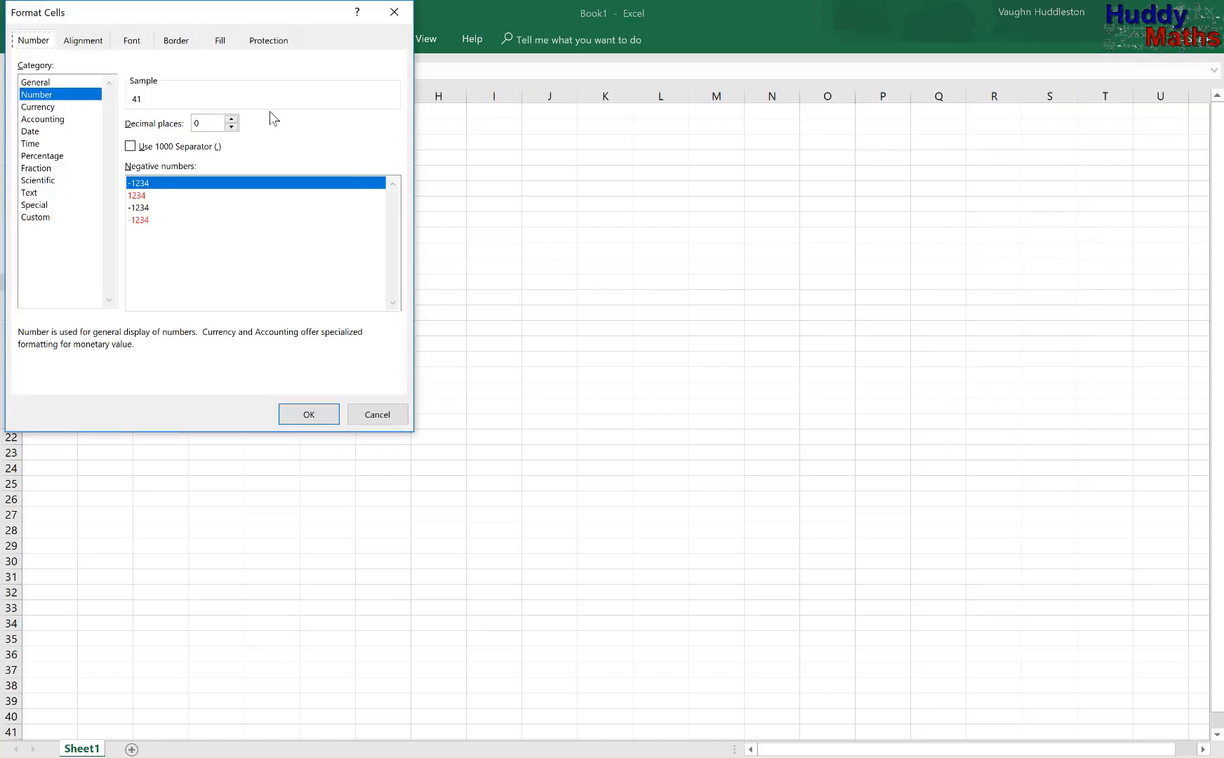
pyautogui.click(232, 121)
pyautogui.click(315, 422)
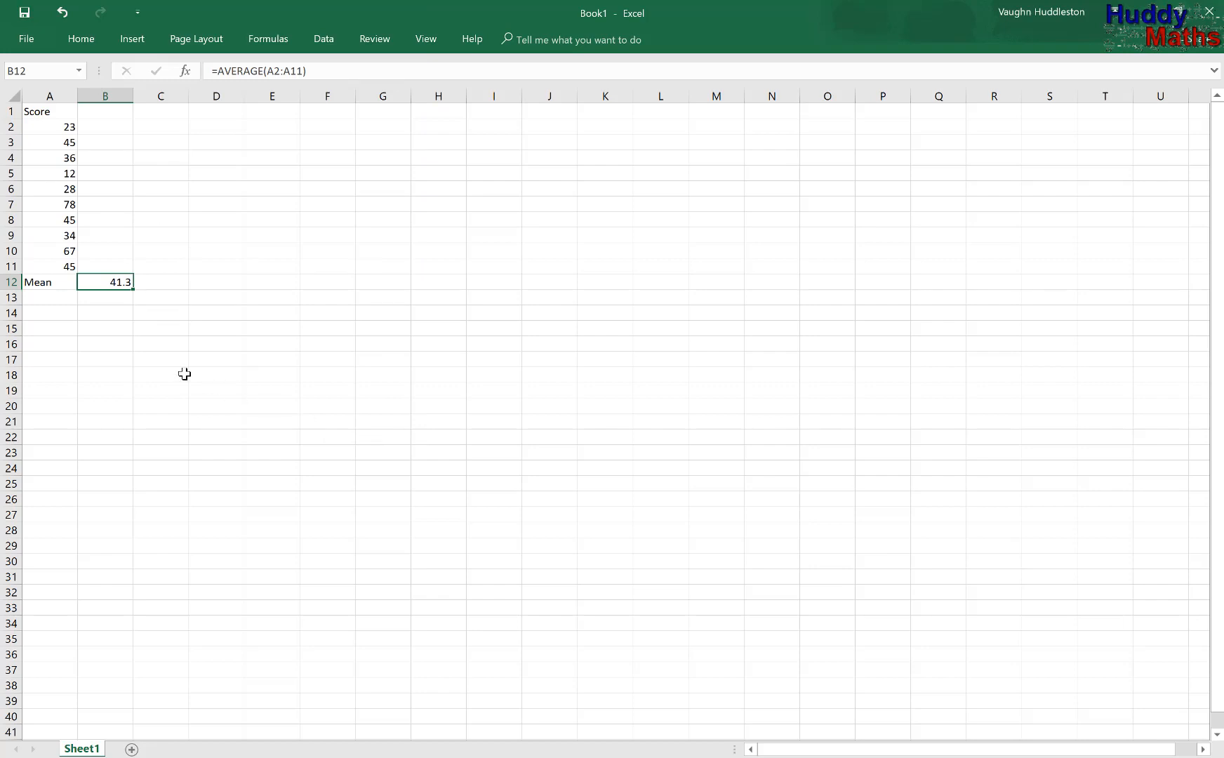
# Label A13 as Median and enter =median(a2:a11) in B13 to calculate the median score.
pyautogui.click(57, 303)
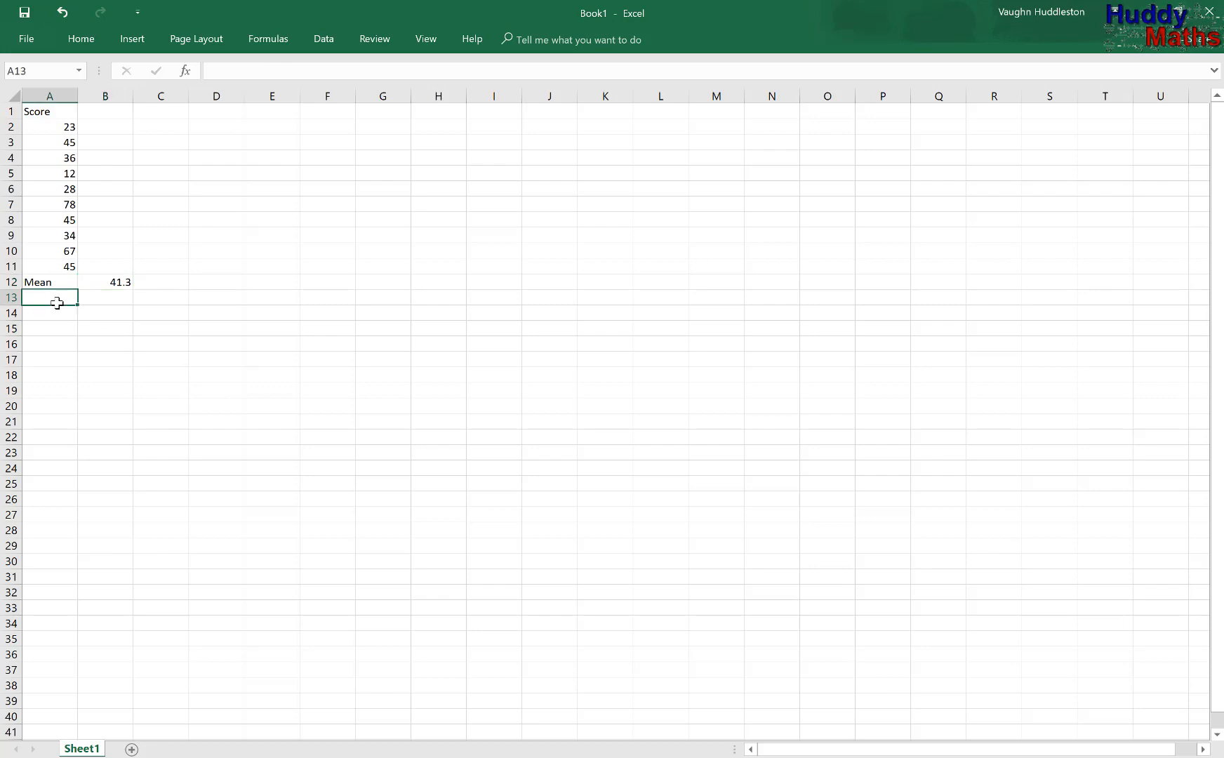
pyautogui.write('Median')
pyautogui.click(118, 299)
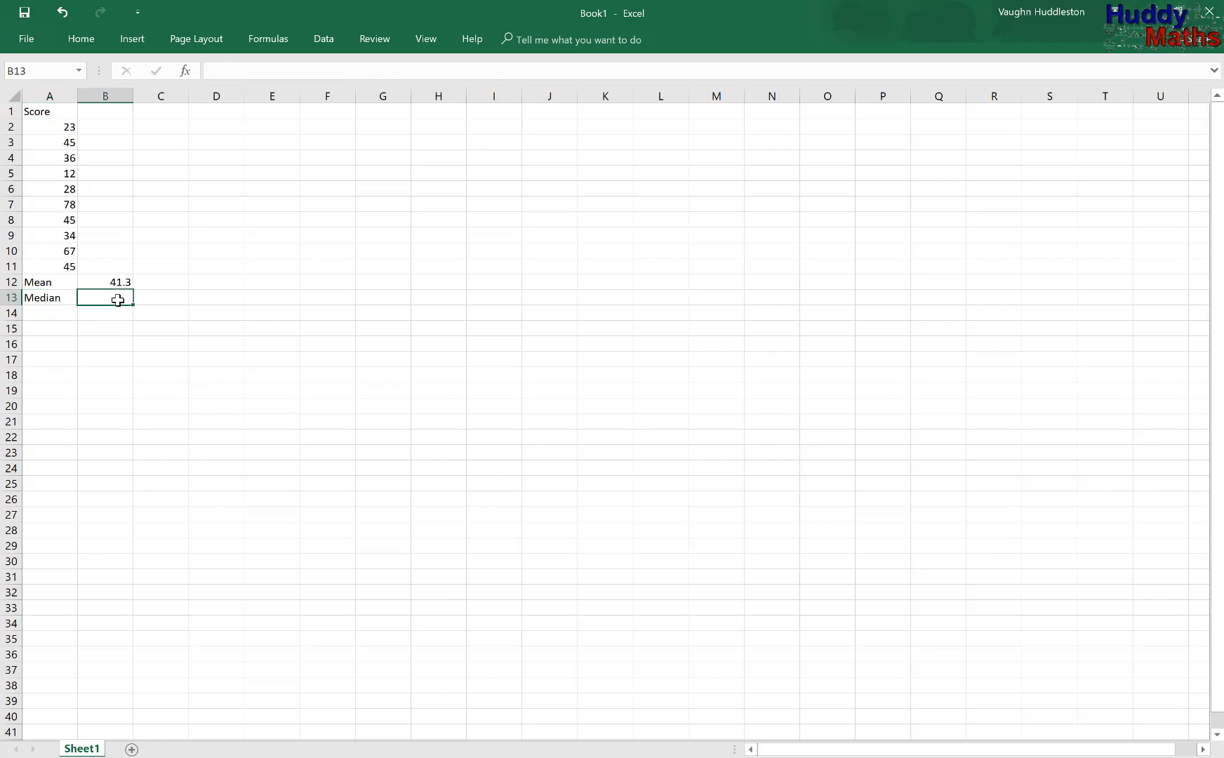
pyautogui.write('=medi')
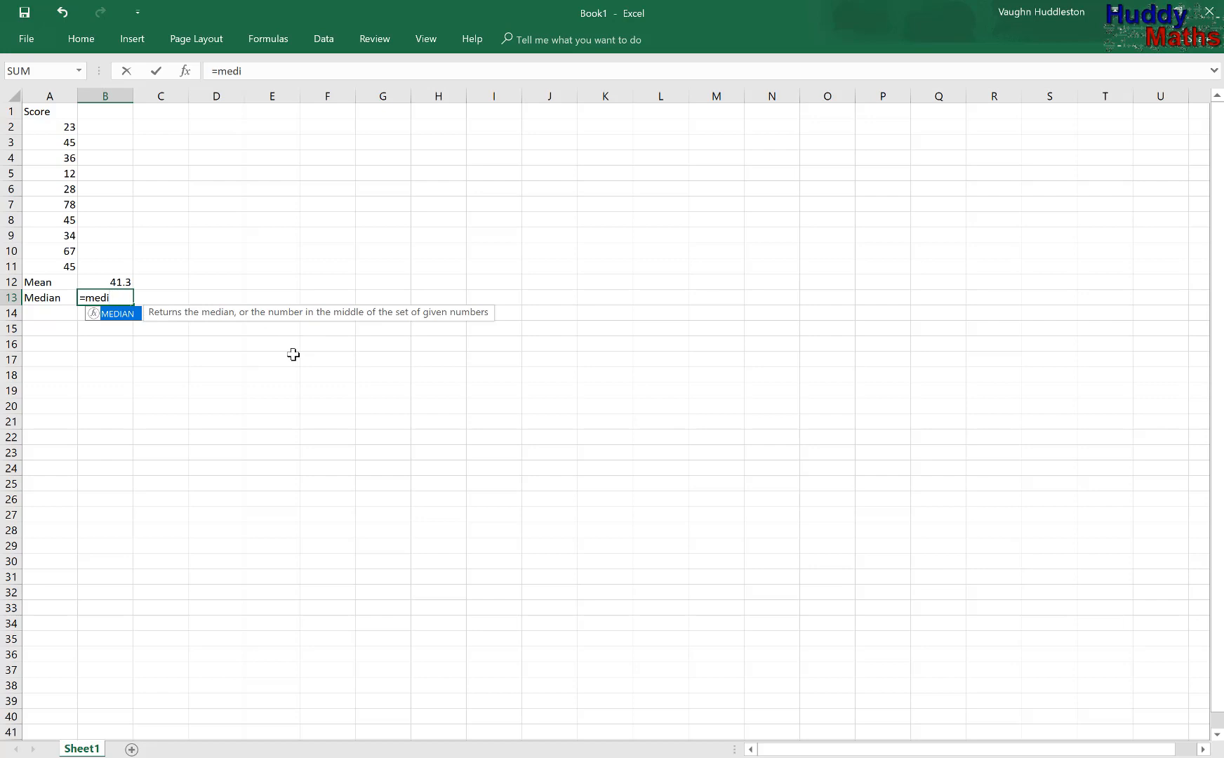
pyautogui.write('an(a2')
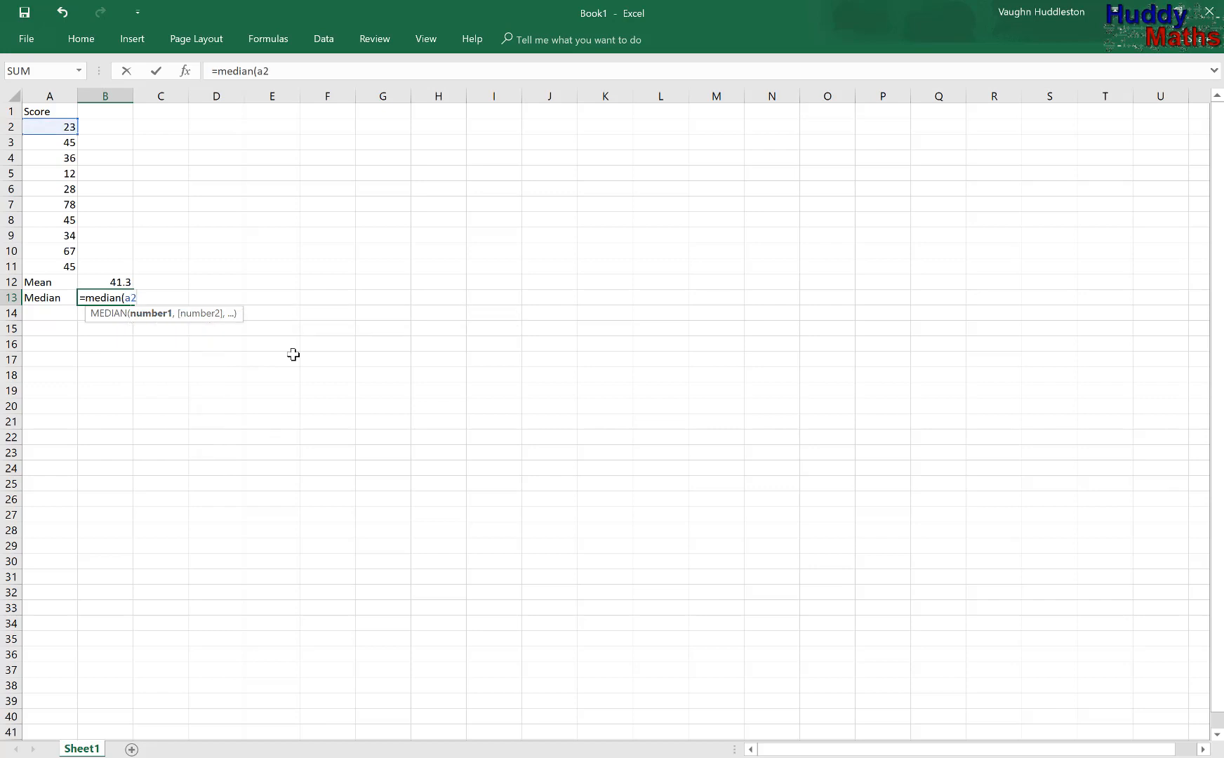
pyautogui.write(':a11')
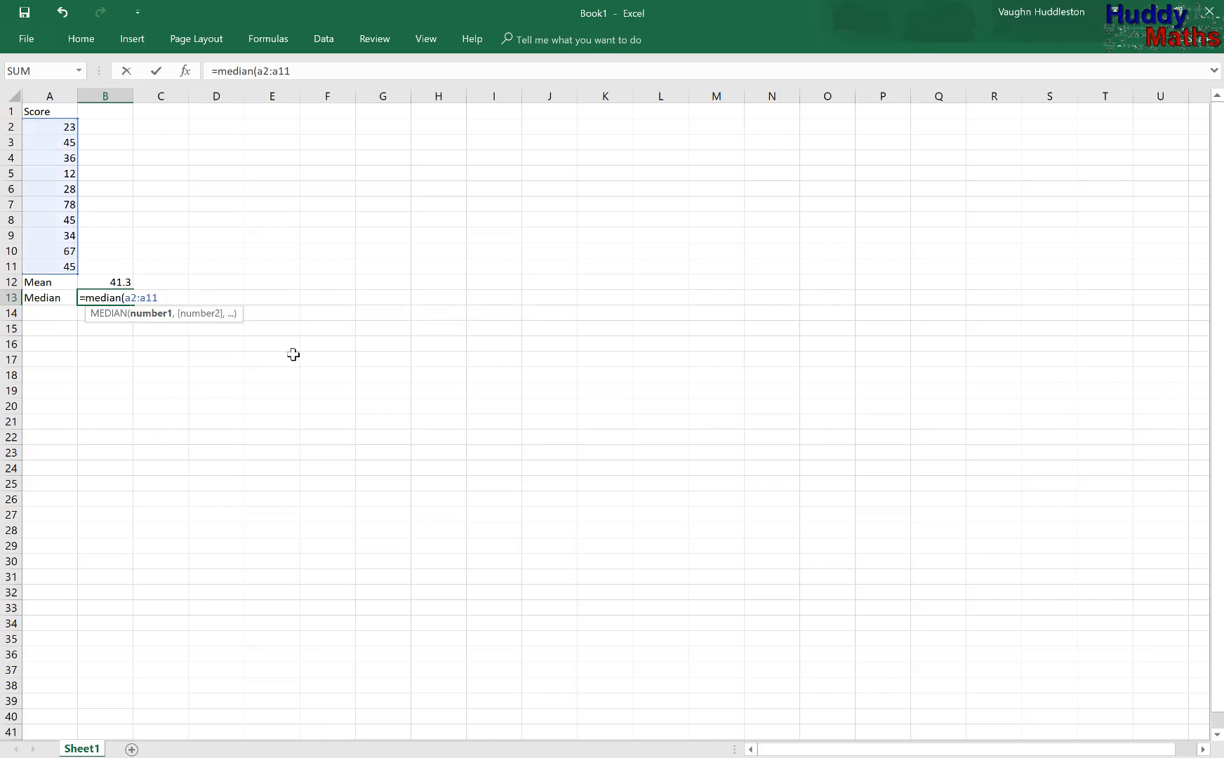
pyautogui.write(')')
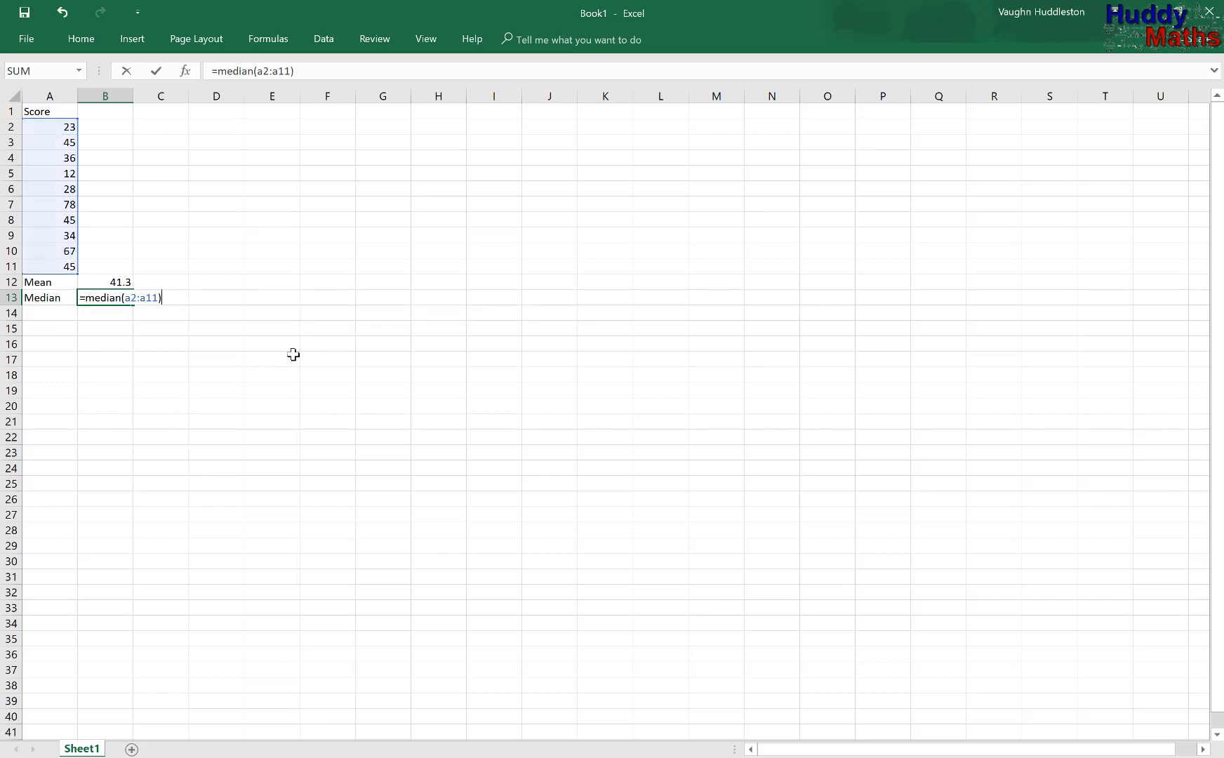
pyautogui.press('Return')
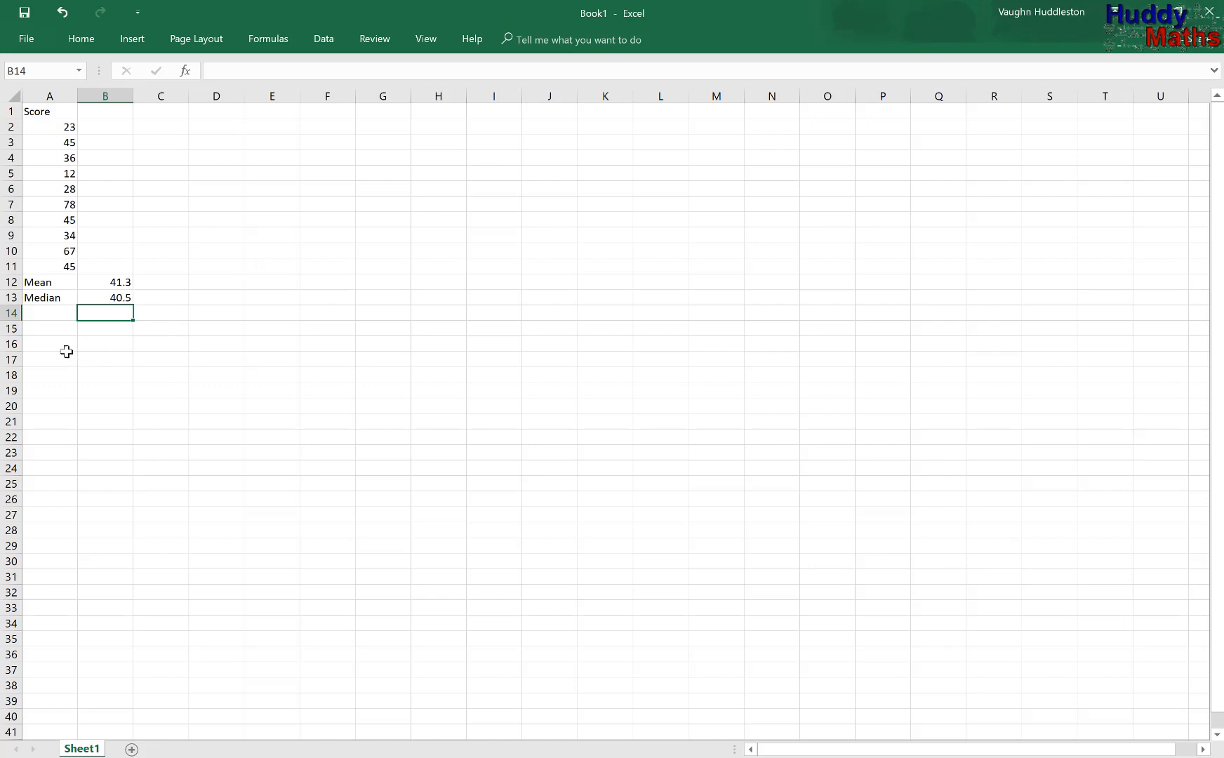
# Label A14 as Mode and enter =mode(a2:a11) in B14 to calculate the mode of the scores.
pyautogui.click(49, 316)
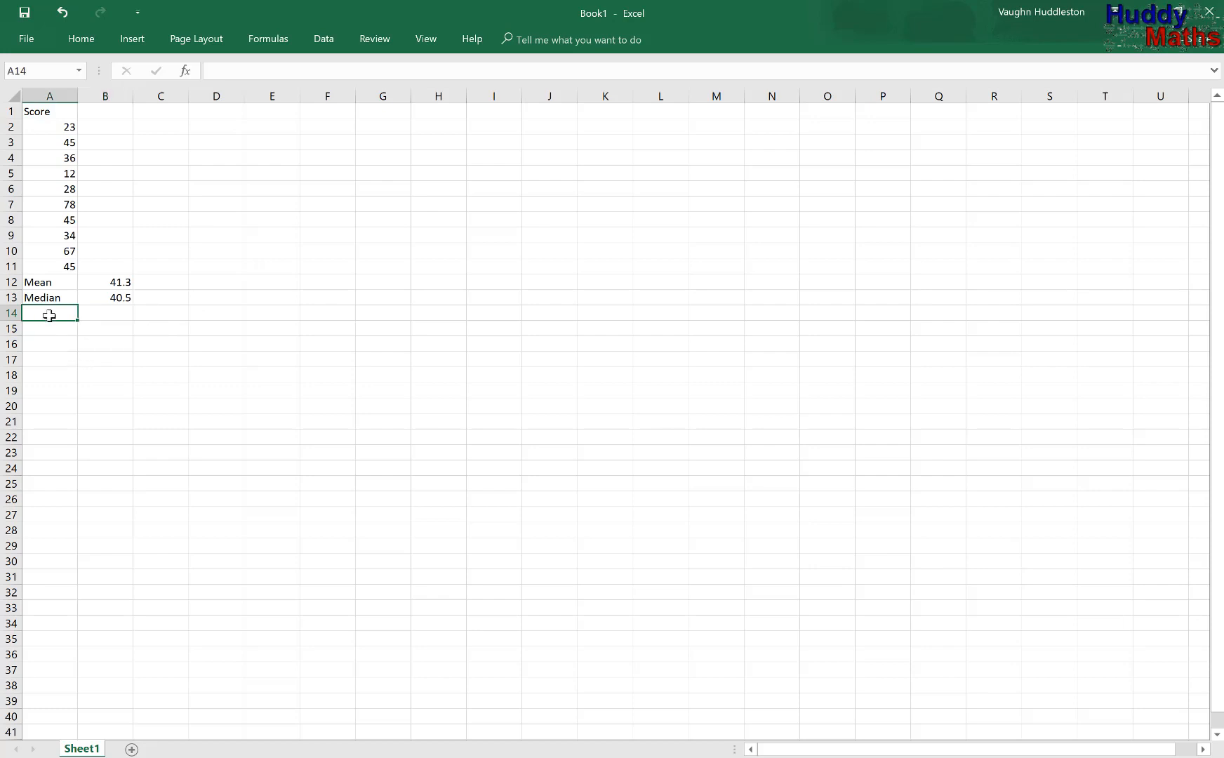
pyautogui.write('Mode')
pyautogui.click(113, 316)
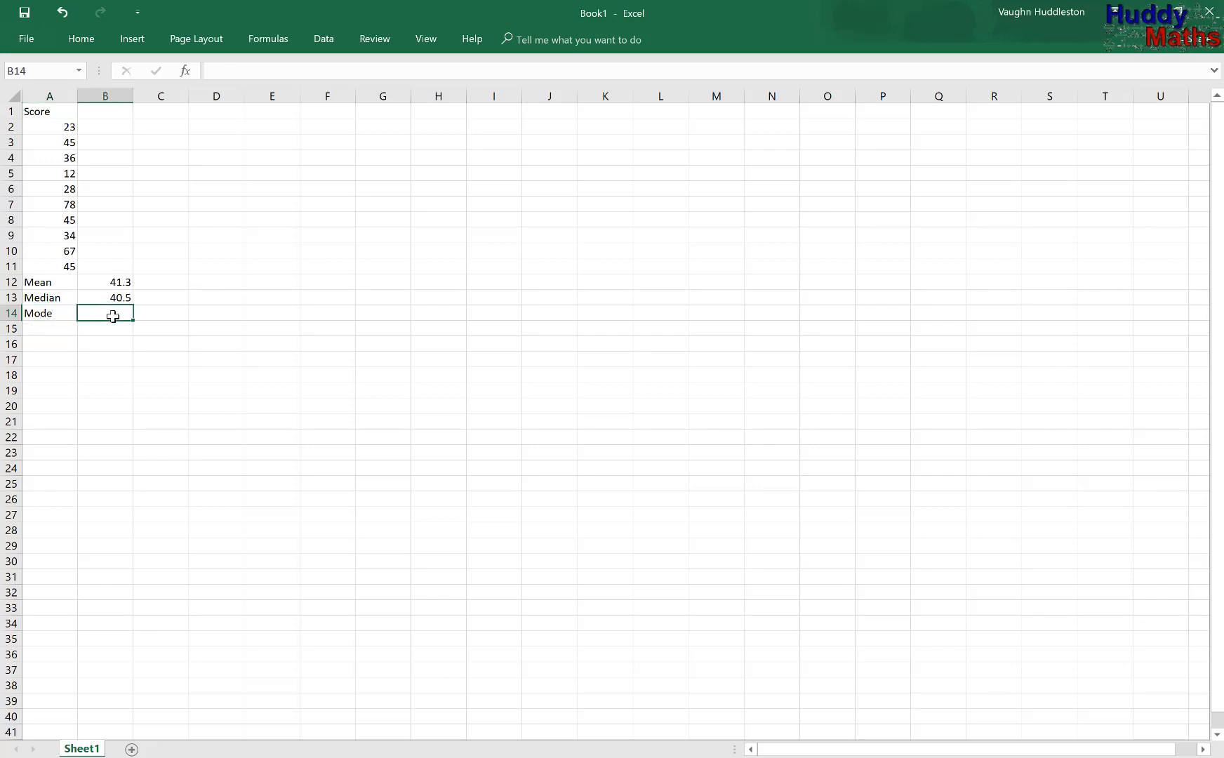
pyautogui.write('=mode')
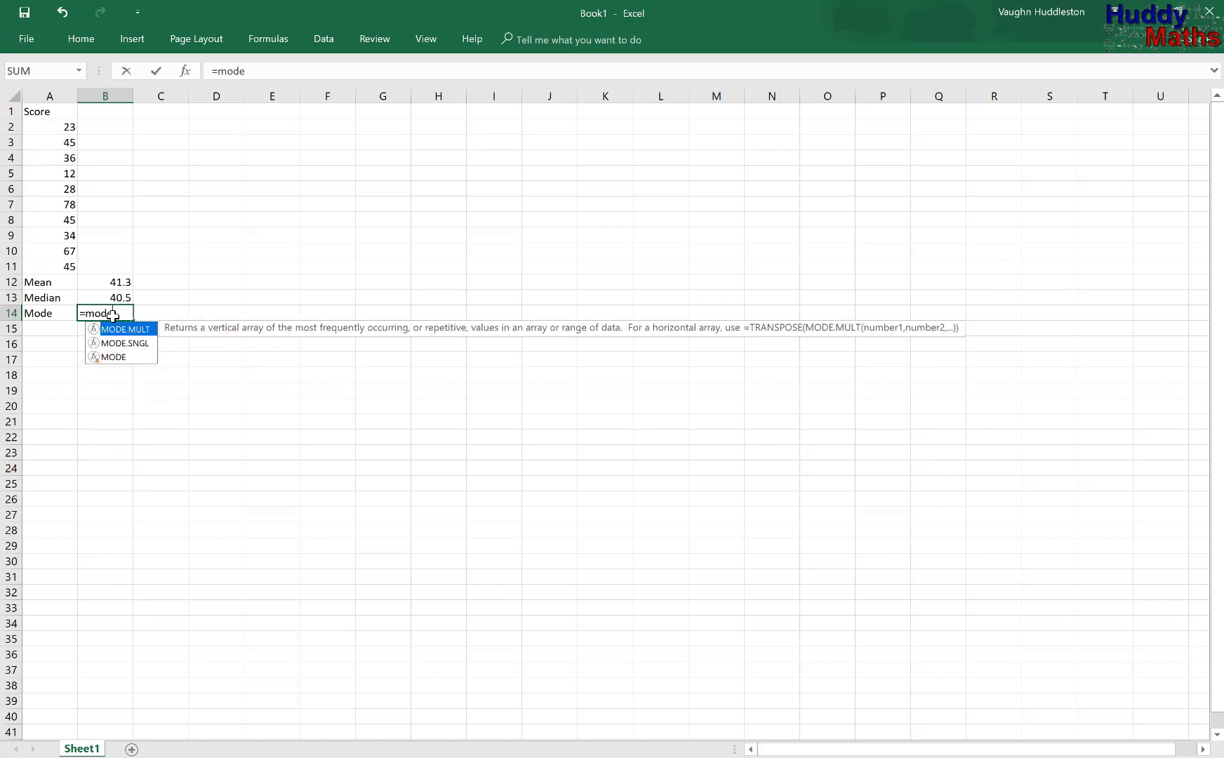
pyautogui.write('(a')
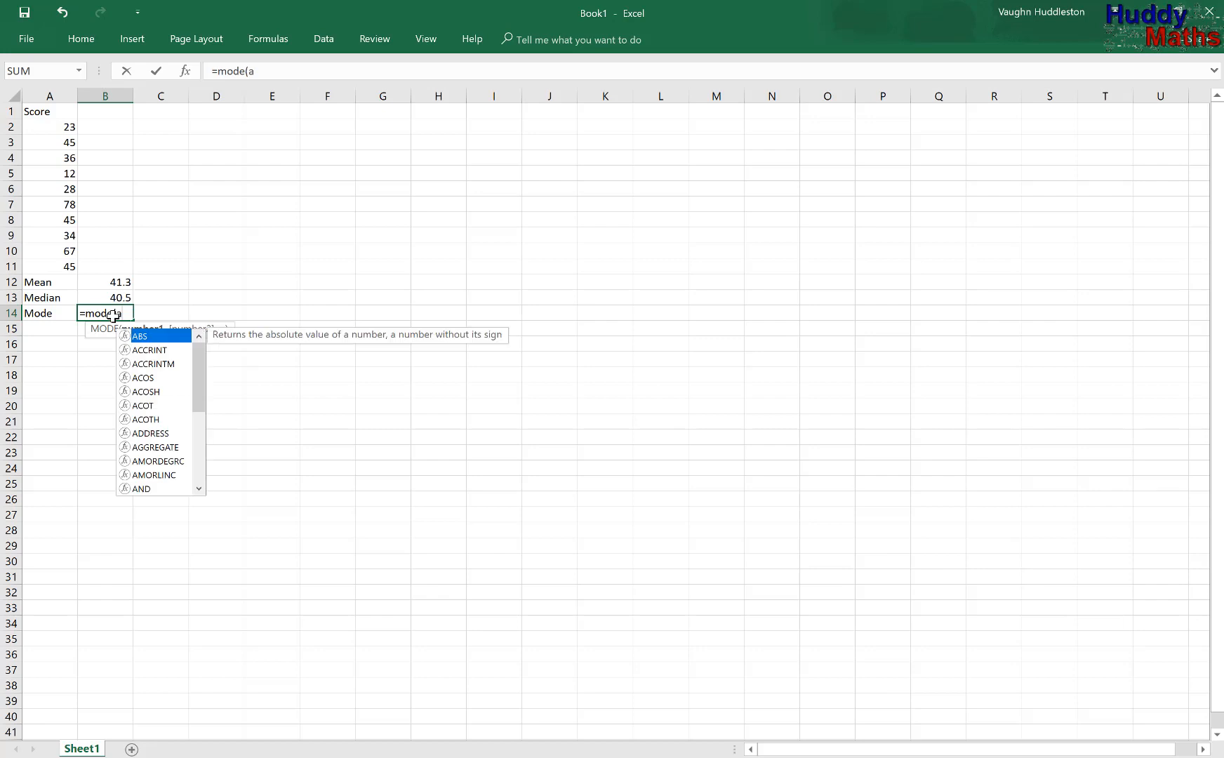
pyautogui.write('2:')
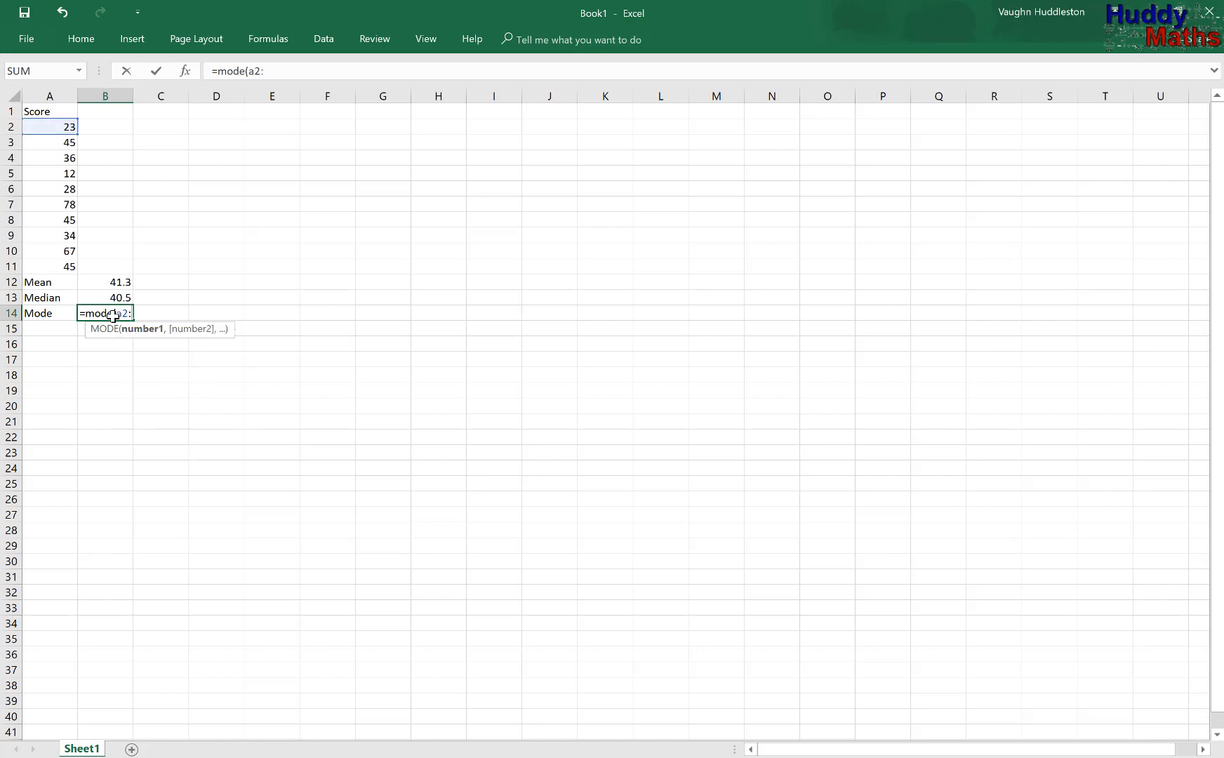
pyautogui.write('a11')
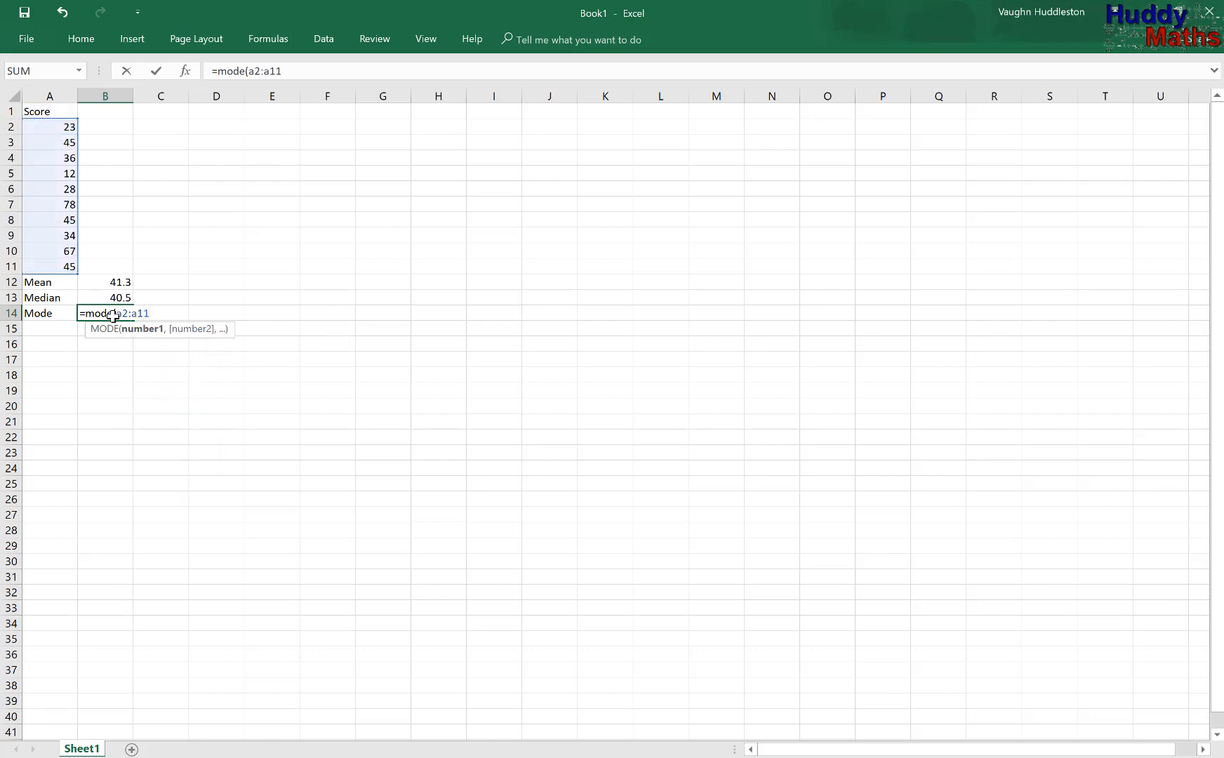
pyautogui.write(')')
pyautogui.press('Return')
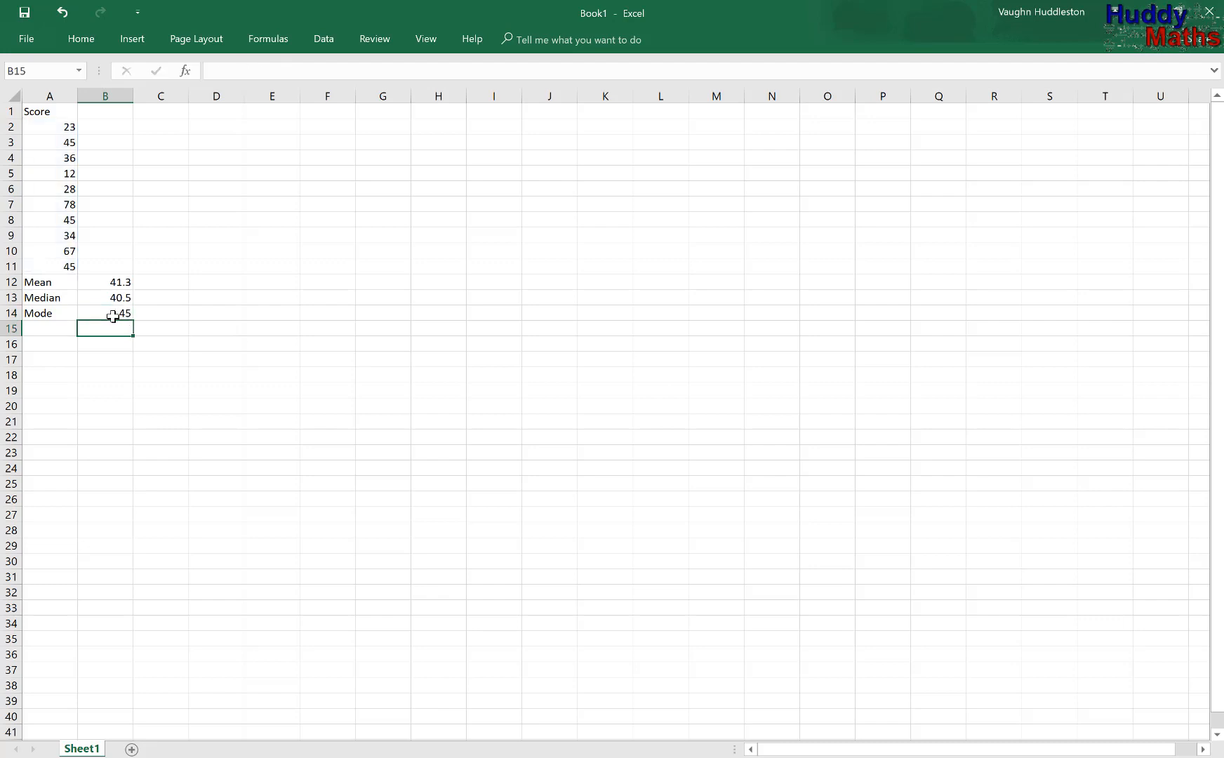
pyautogui.click(237, 339)
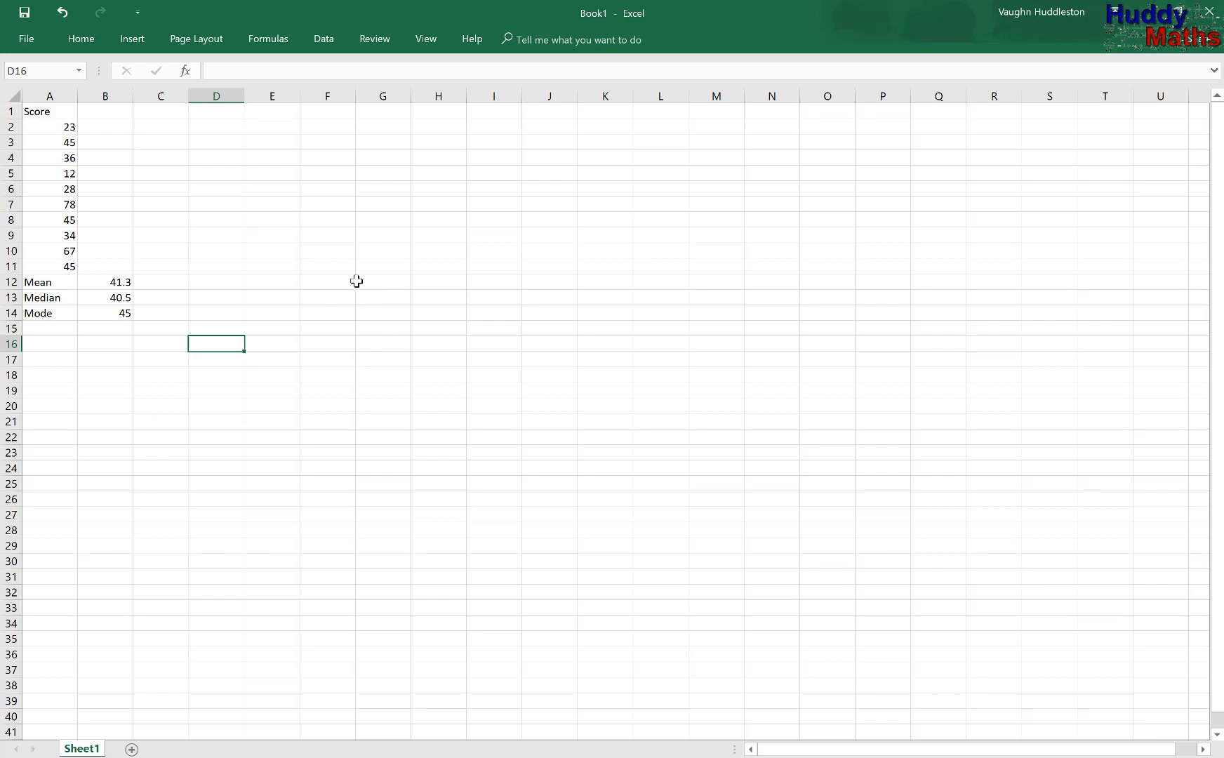
# Delete the Mean, Median and Mode labels and their formulas from A12:B14, keeping only the score column.
pyautogui.click(59, 283)
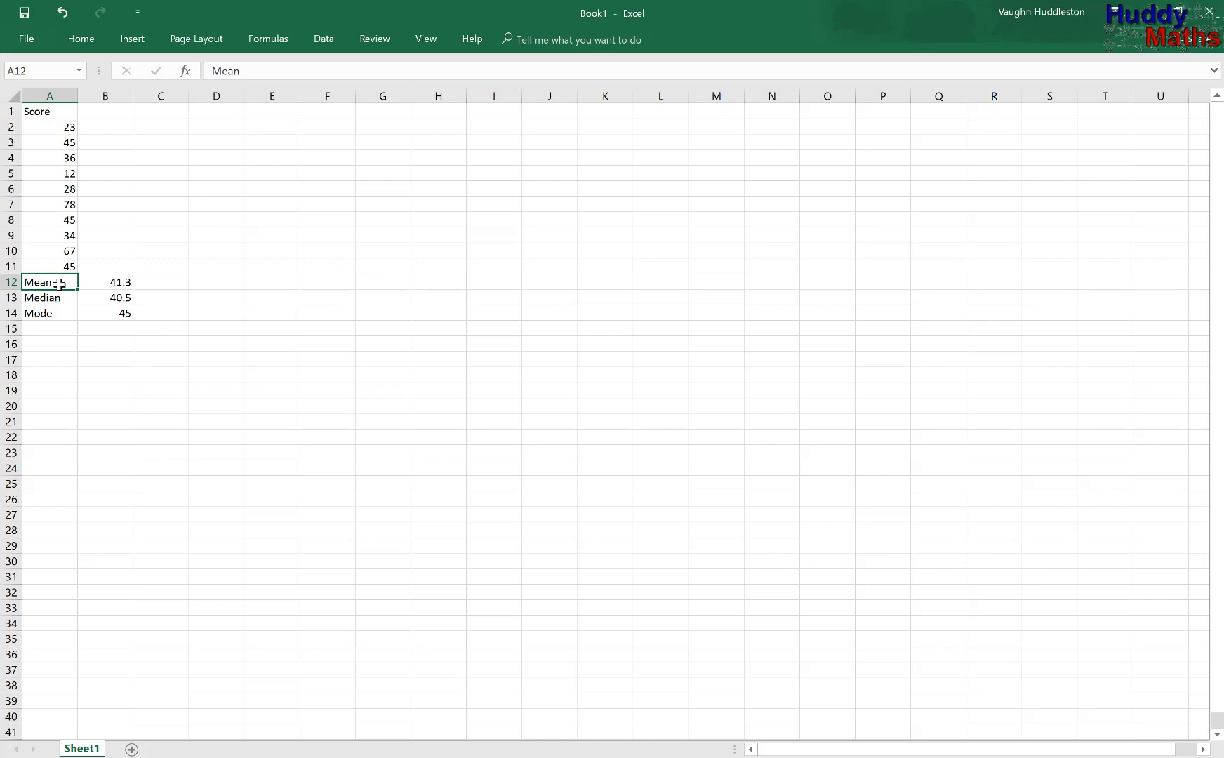
pyautogui.press('Delete')
pyautogui.press('Right')
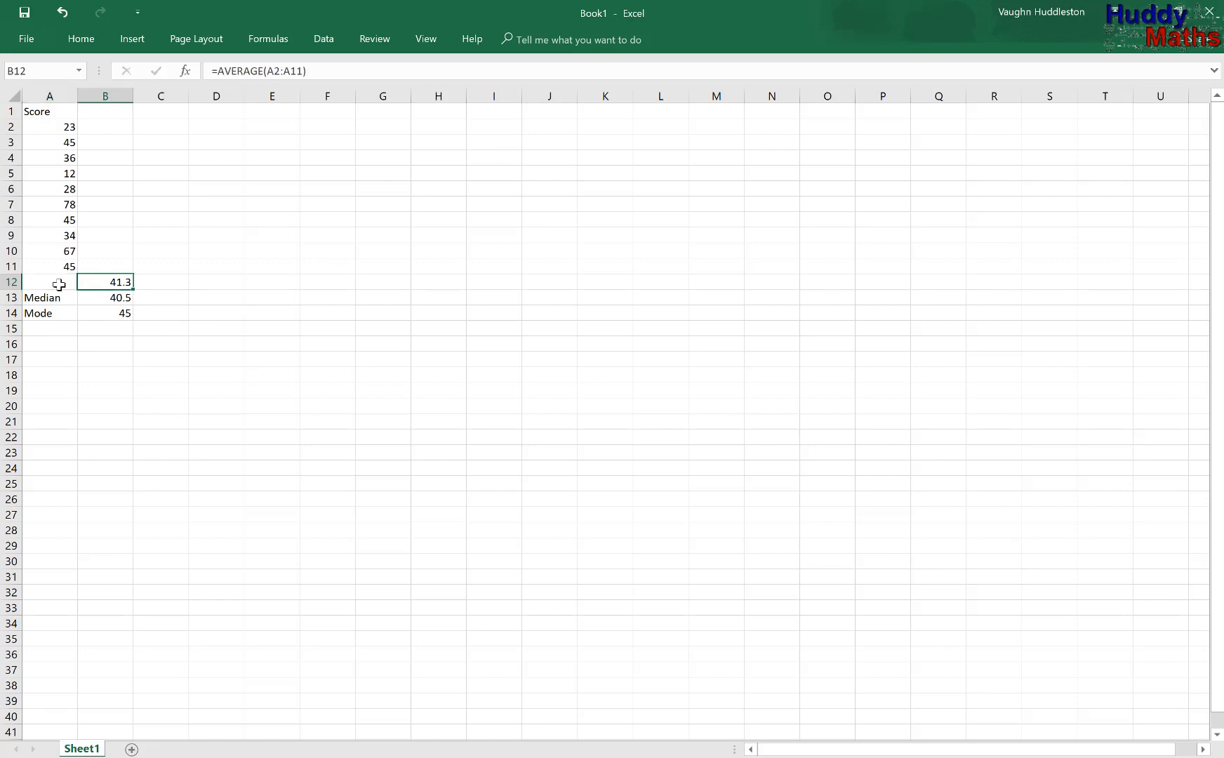
pyautogui.press('BackSpace')
pyautogui.press('Return')
pyautogui.press('BackSpace')
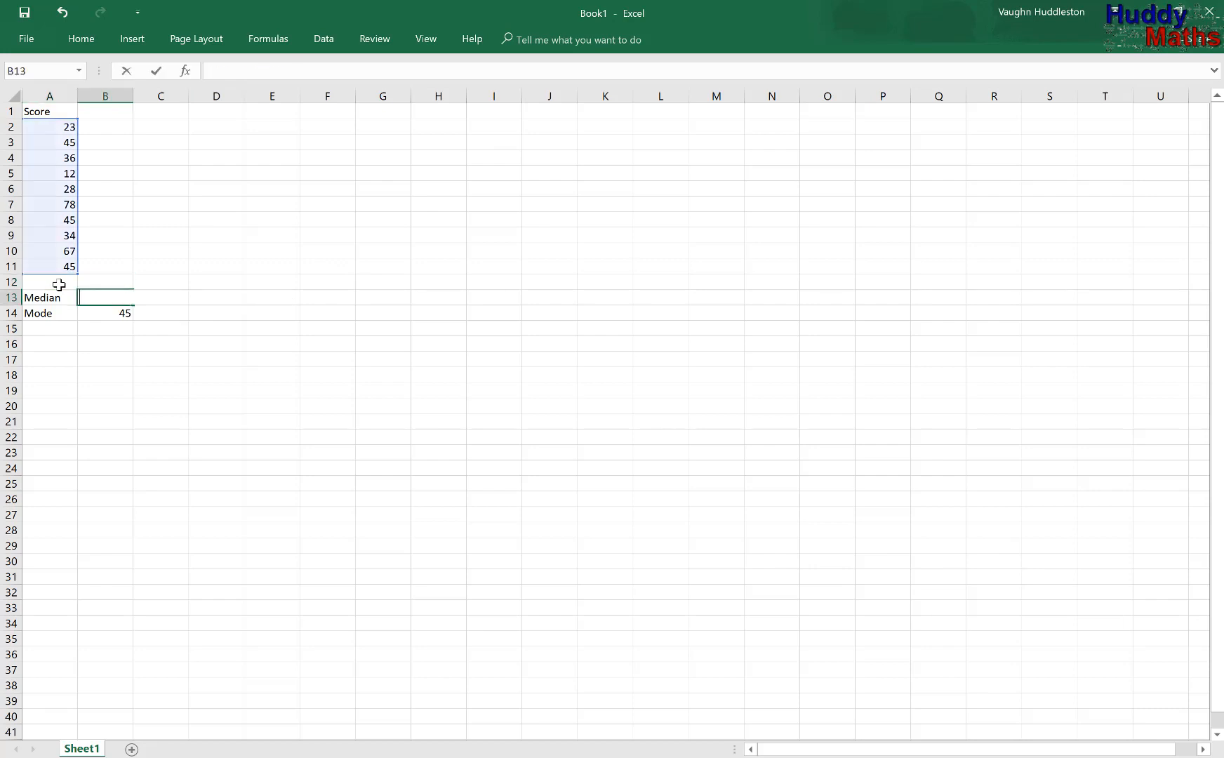
pyautogui.press('Left')
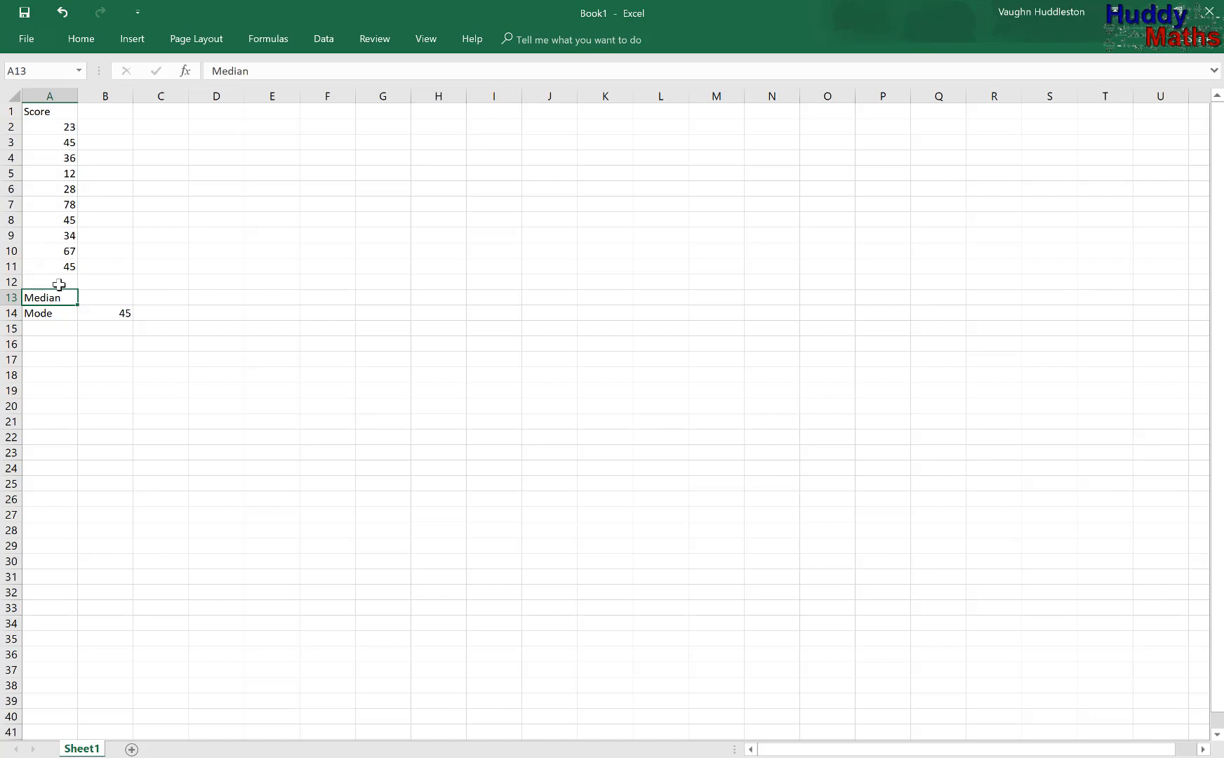
pyautogui.press('BackSpace')
pyautogui.press('Right')
pyautogui.press('Down')
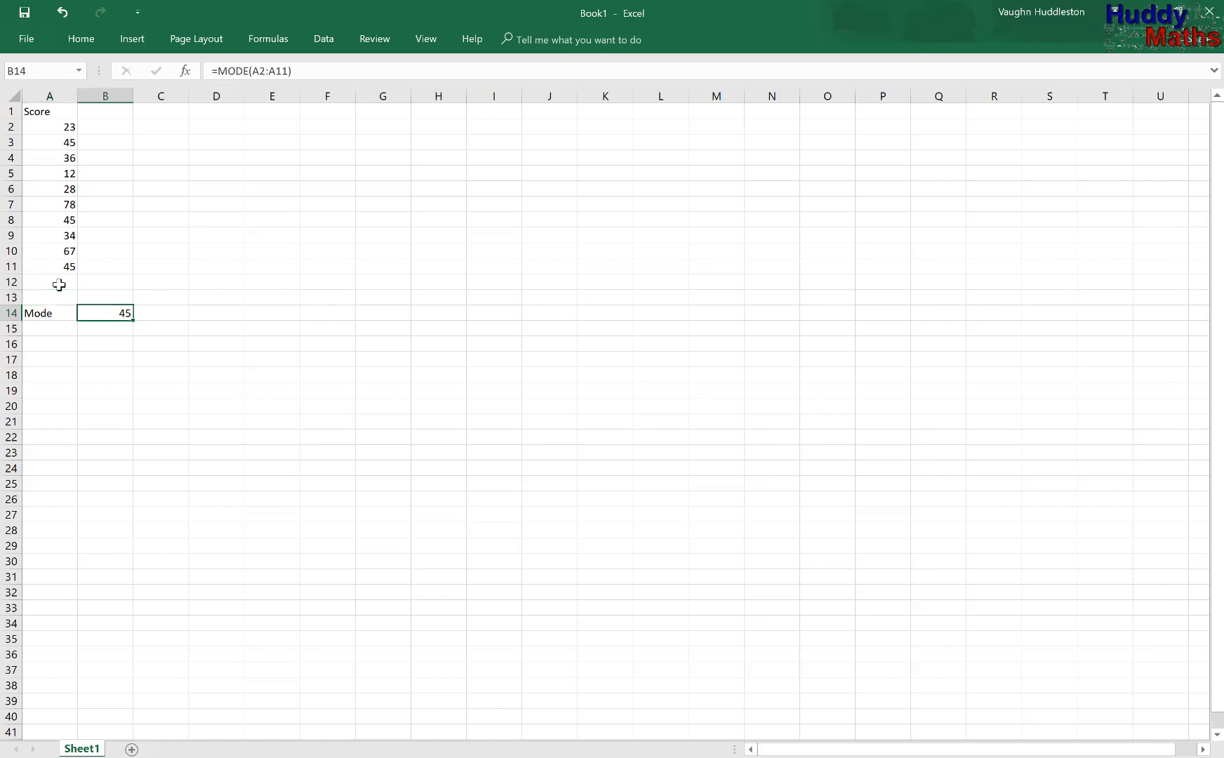
pyautogui.press('BackSpace')
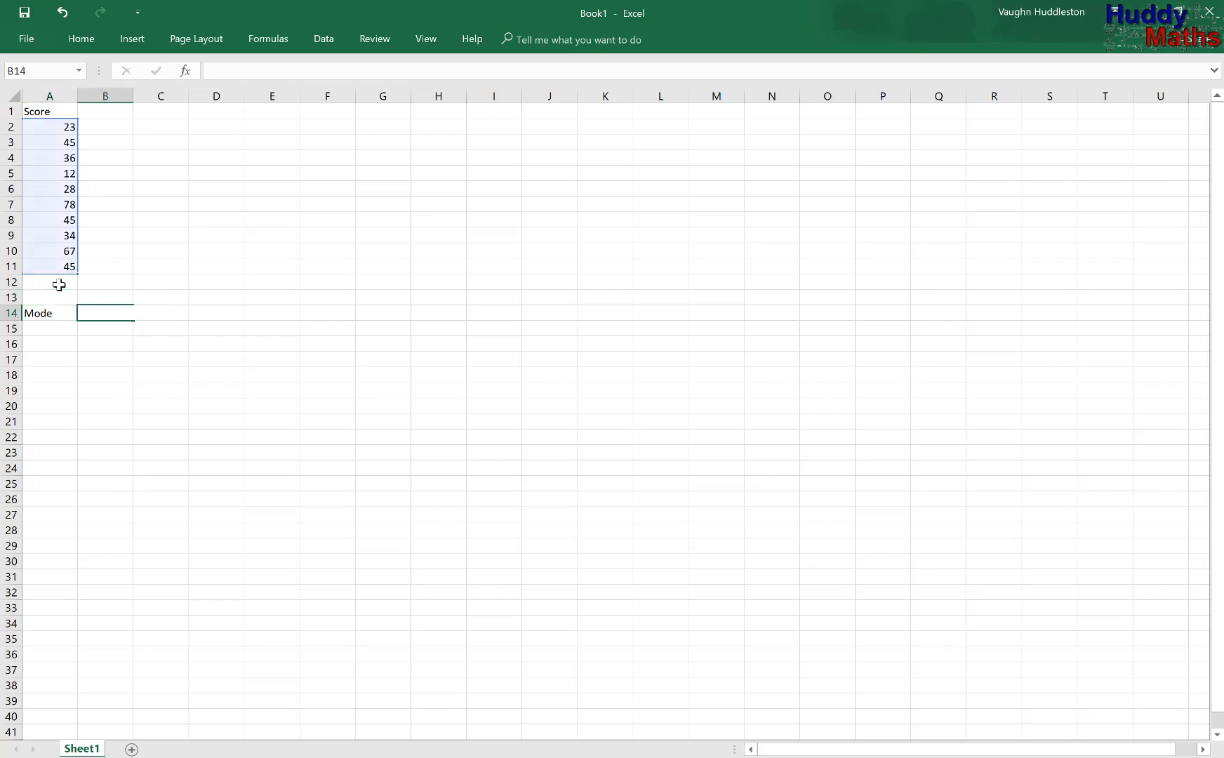
pyautogui.press('Left')
pyautogui.press('BackSpace')
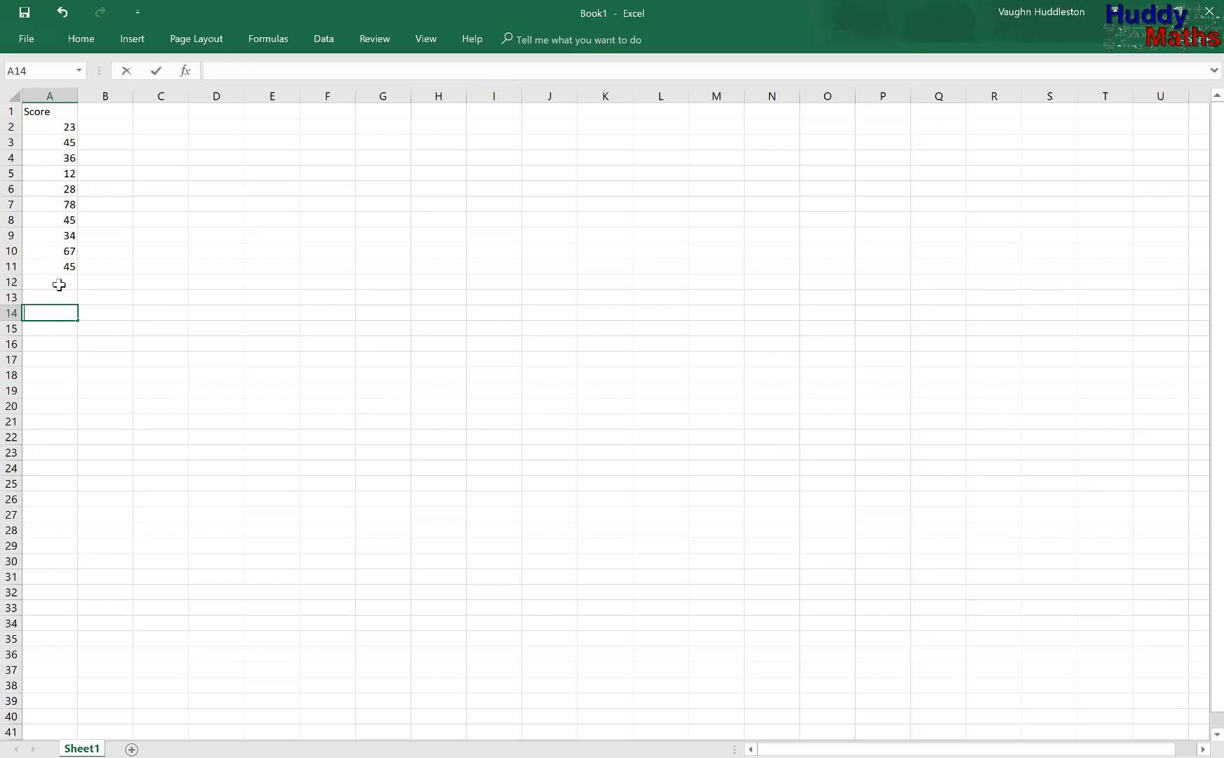
# Add the heading Frequency in B1 and replace the scores in A3:A11 with 25, 27, 34, 38, 45, 48, 54, 65 and 77.
pyautogui.click(112, 111)
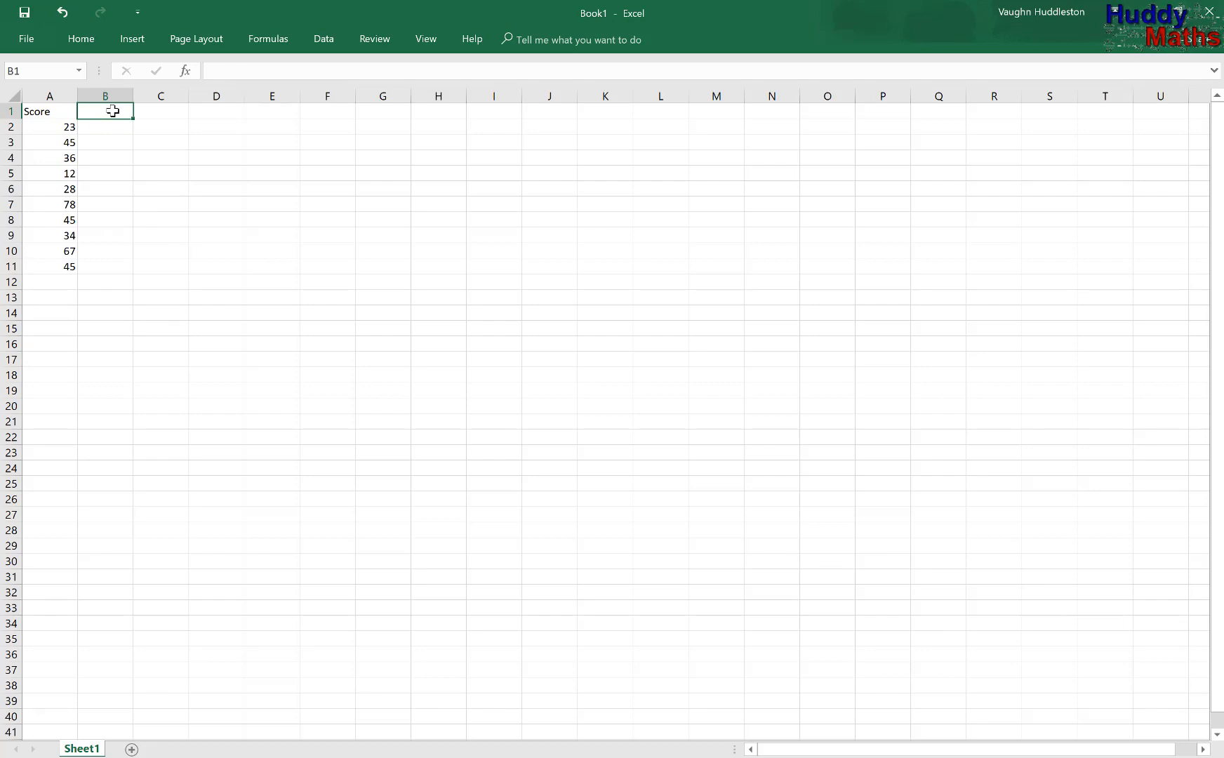
pyautogui.write('Frequency')
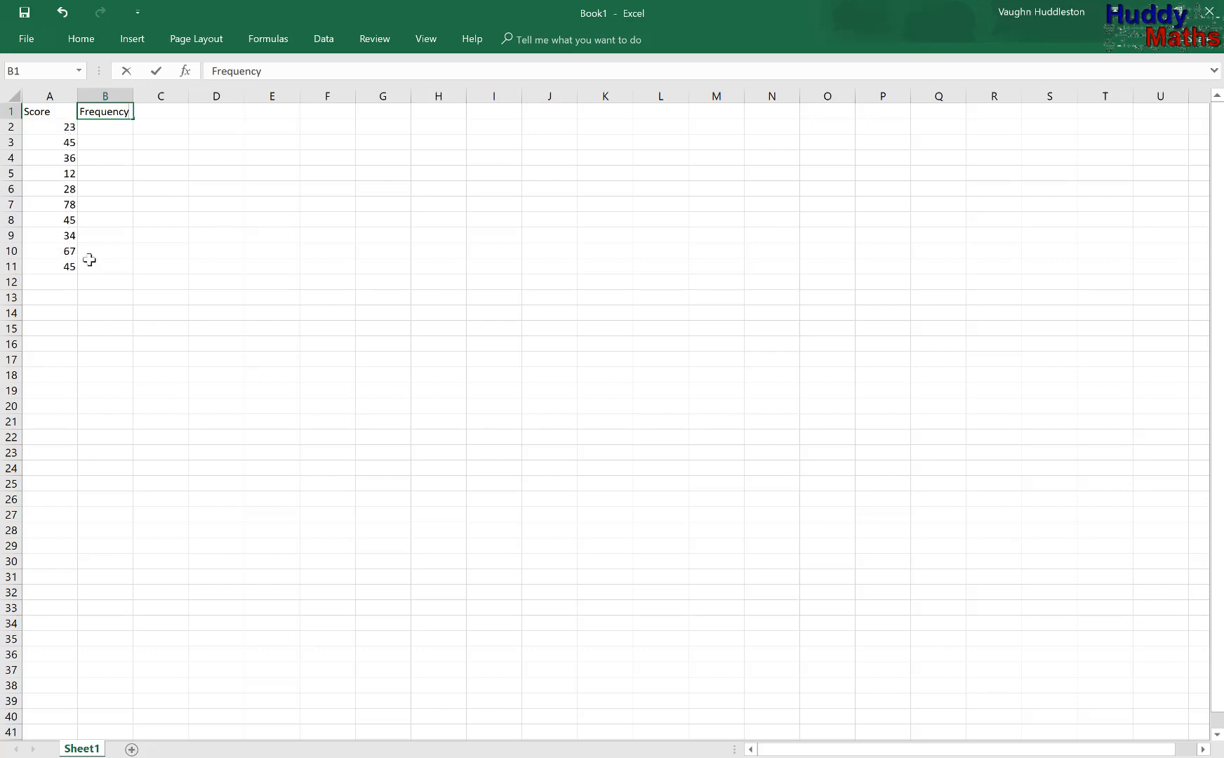
pyautogui.click(68, 142)
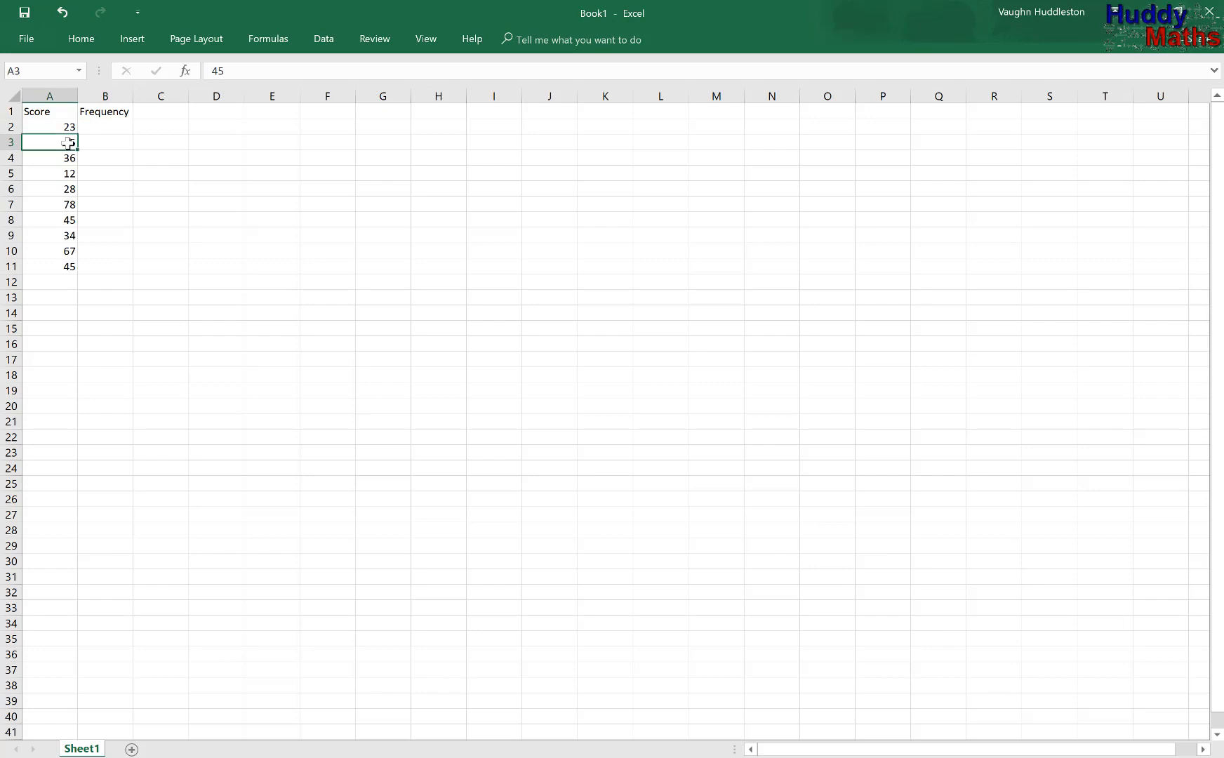
pyautogui.write('25')
pyautogui.press('Return')
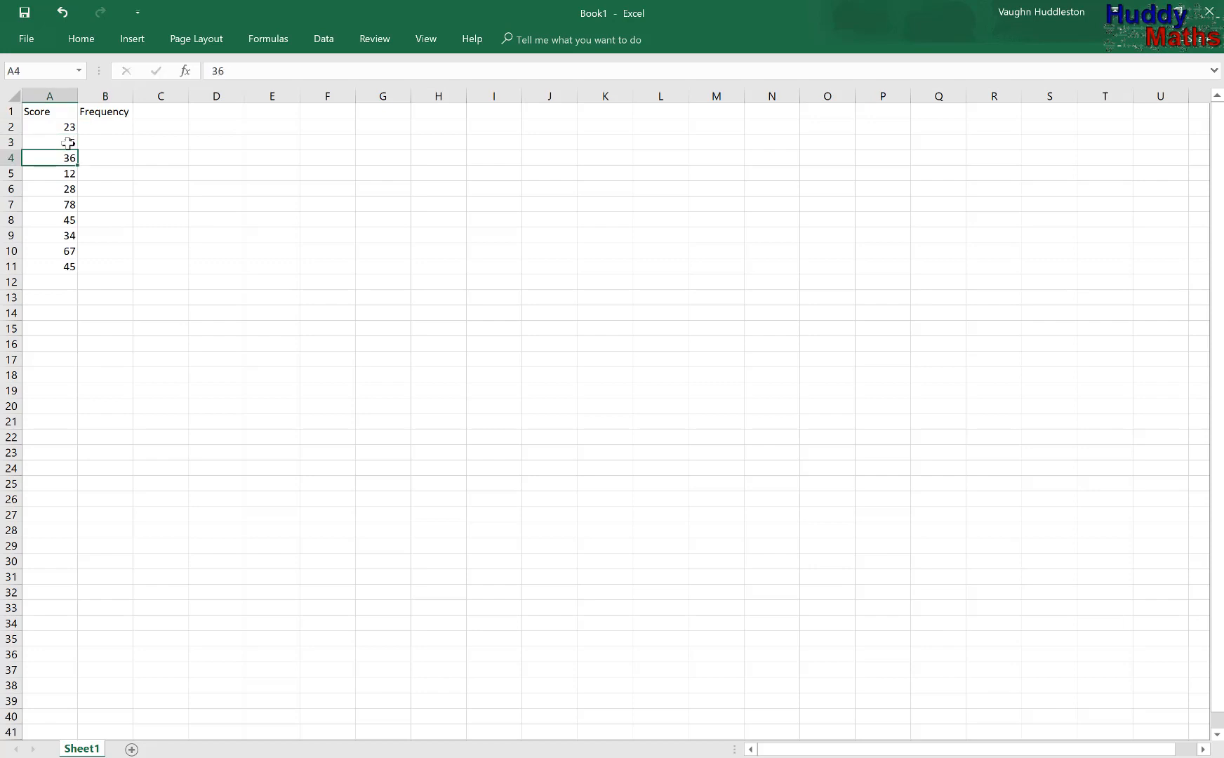
pyautogui.write('27')
pyautogui.press('Return')
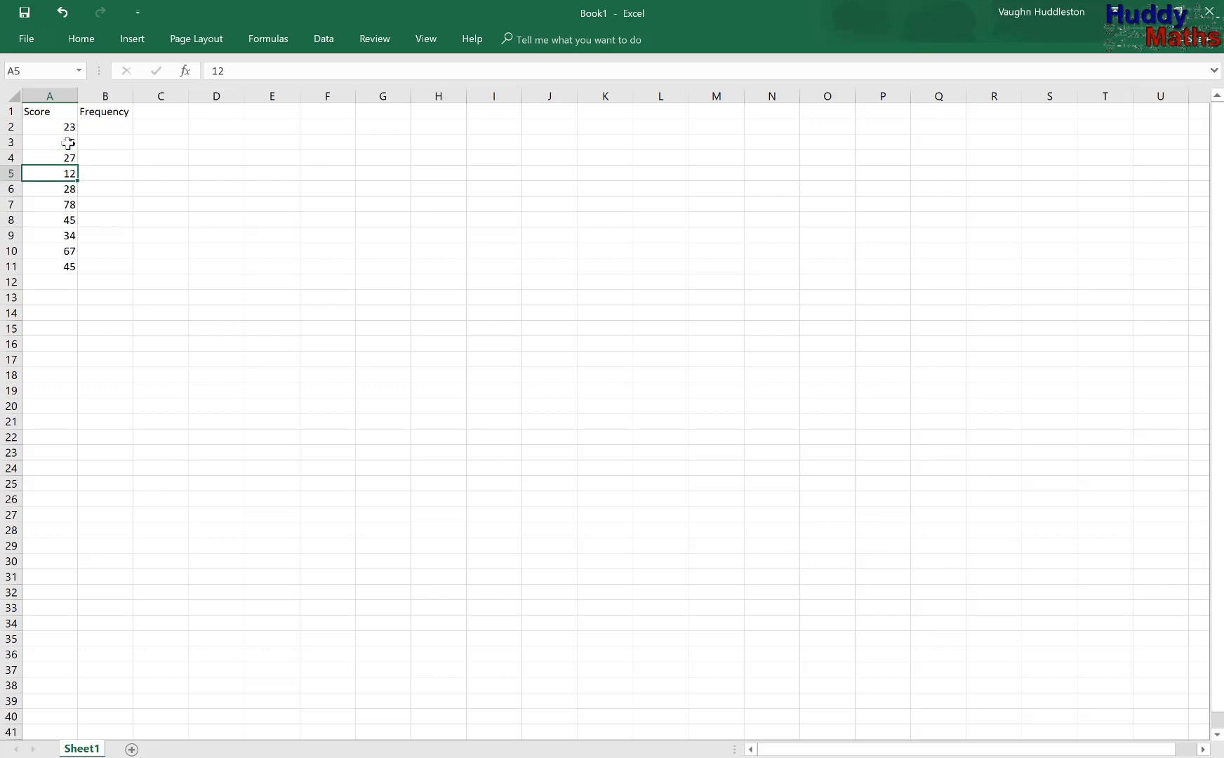
pyautogui.write('34')
pyautogui.press('Return')
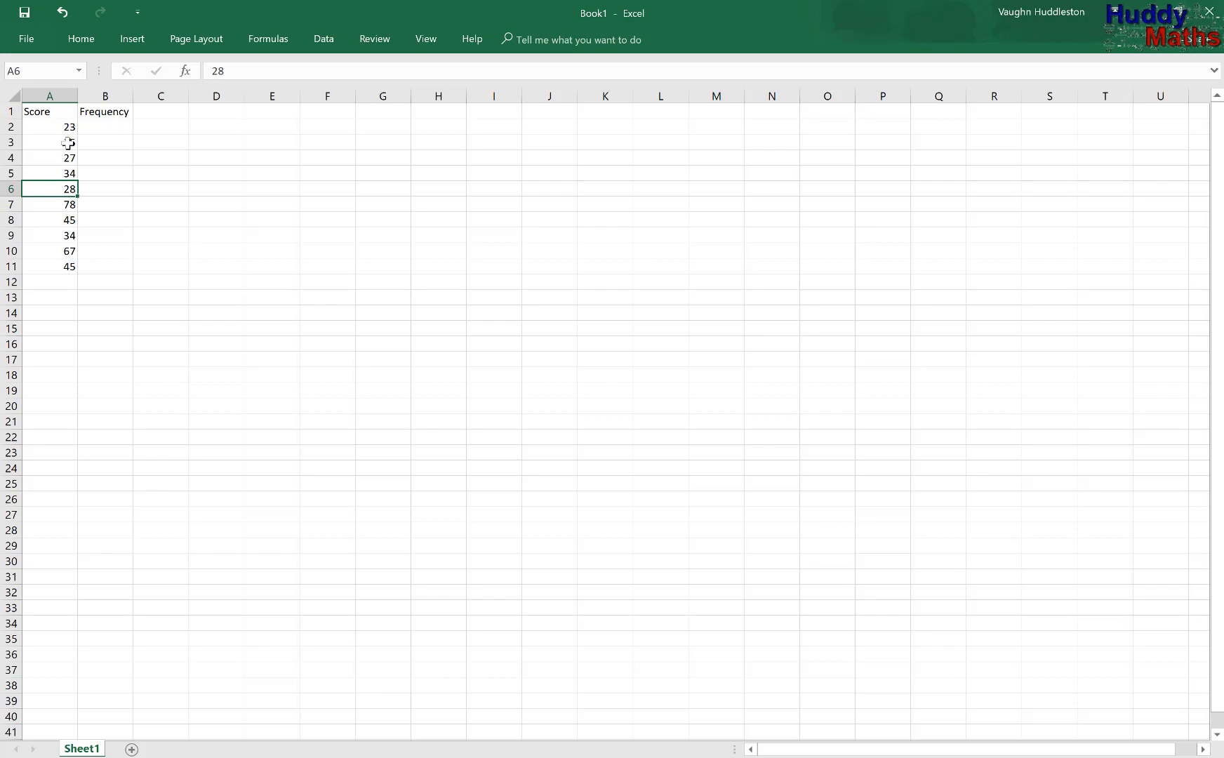
pyautogui.write('38')
pyautogui.press('Return')
pyautogui.write('45')
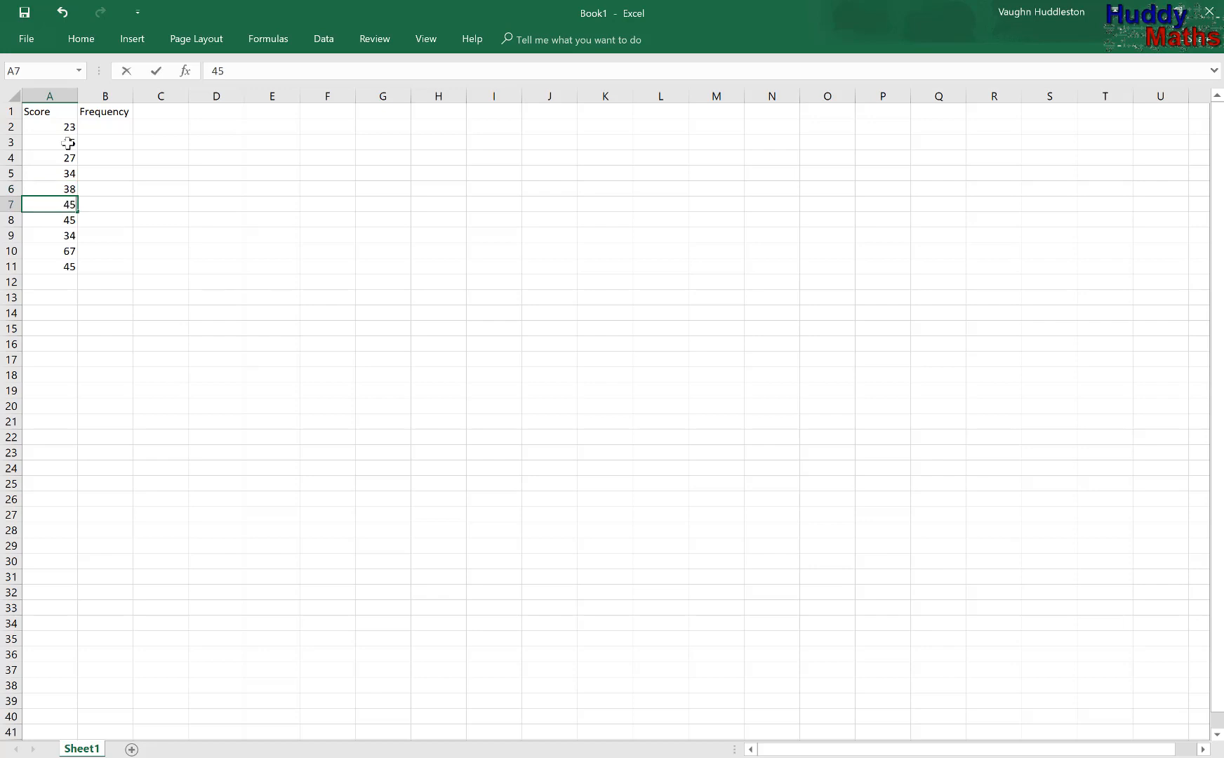
pyautogui.press('Return')
pyautogui.write('48')
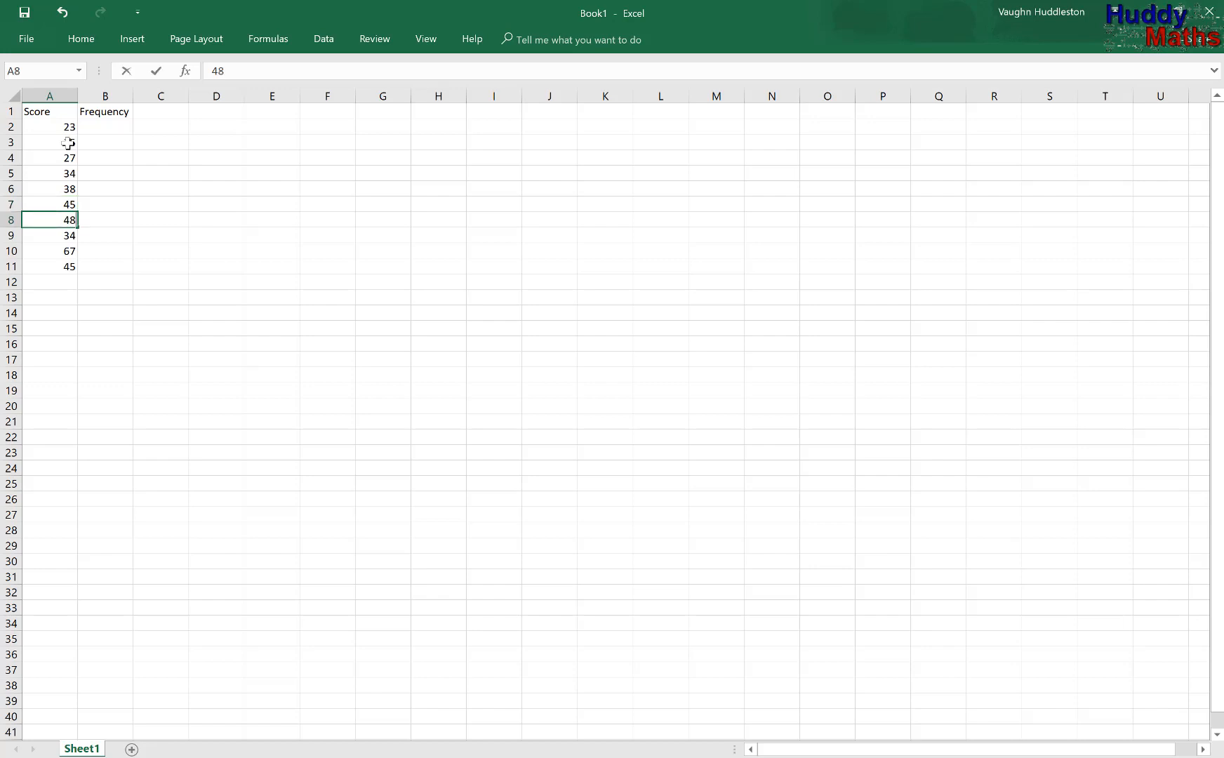
pyautogui.press('Return')
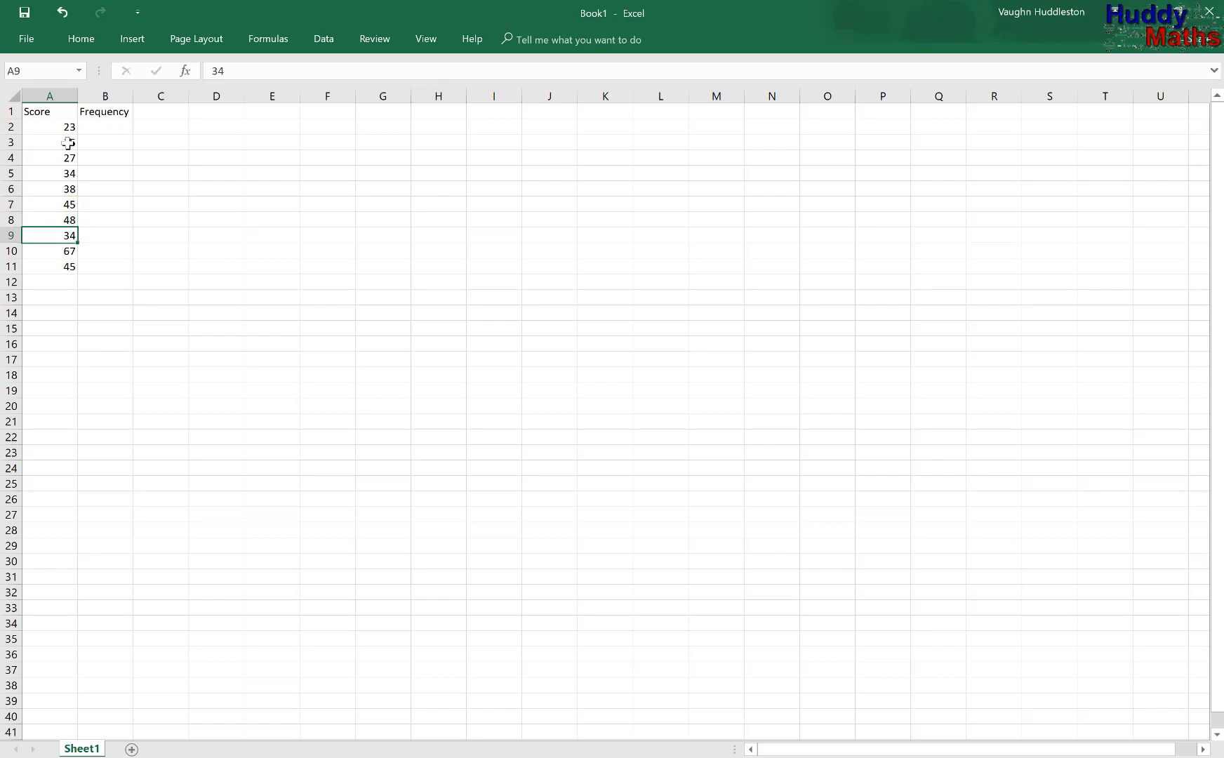
pyautogui.write('54')
pyautogui.press('Return')
pyautogui.write('6')
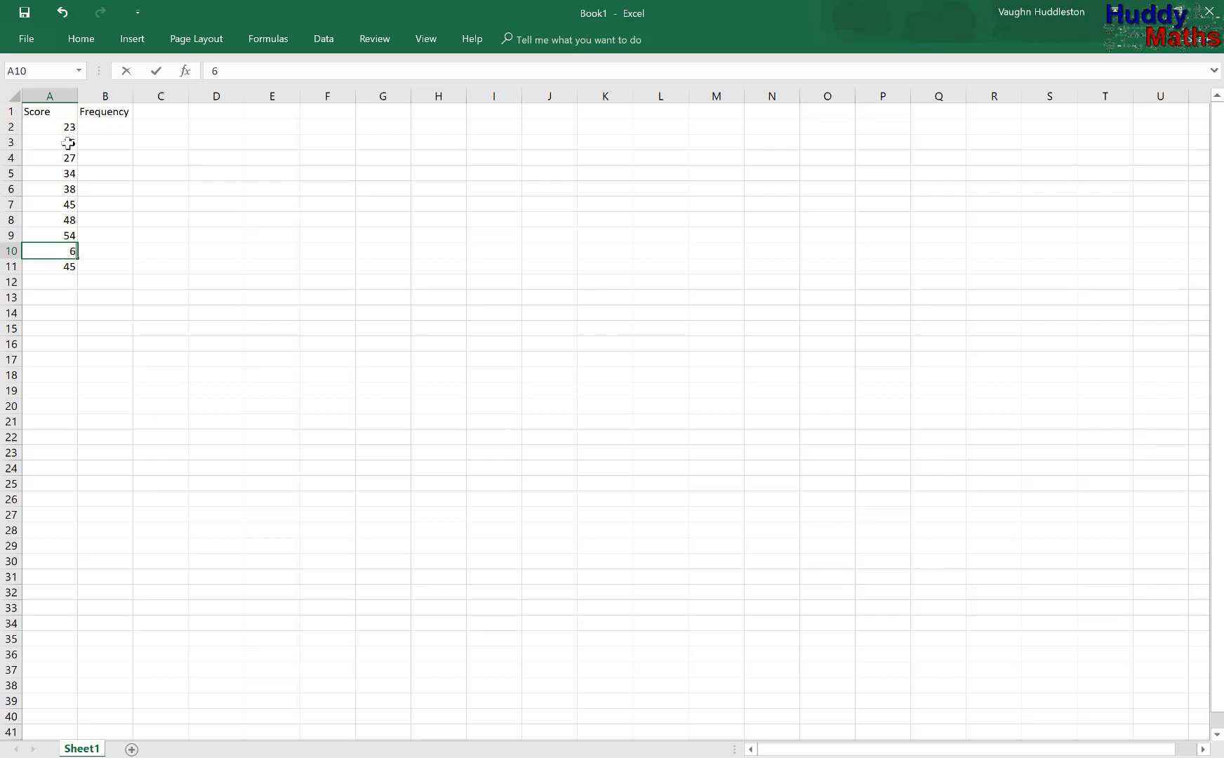
pyautogui.write('5')
pyautogui.press('Return')
pyautogui.write('77')
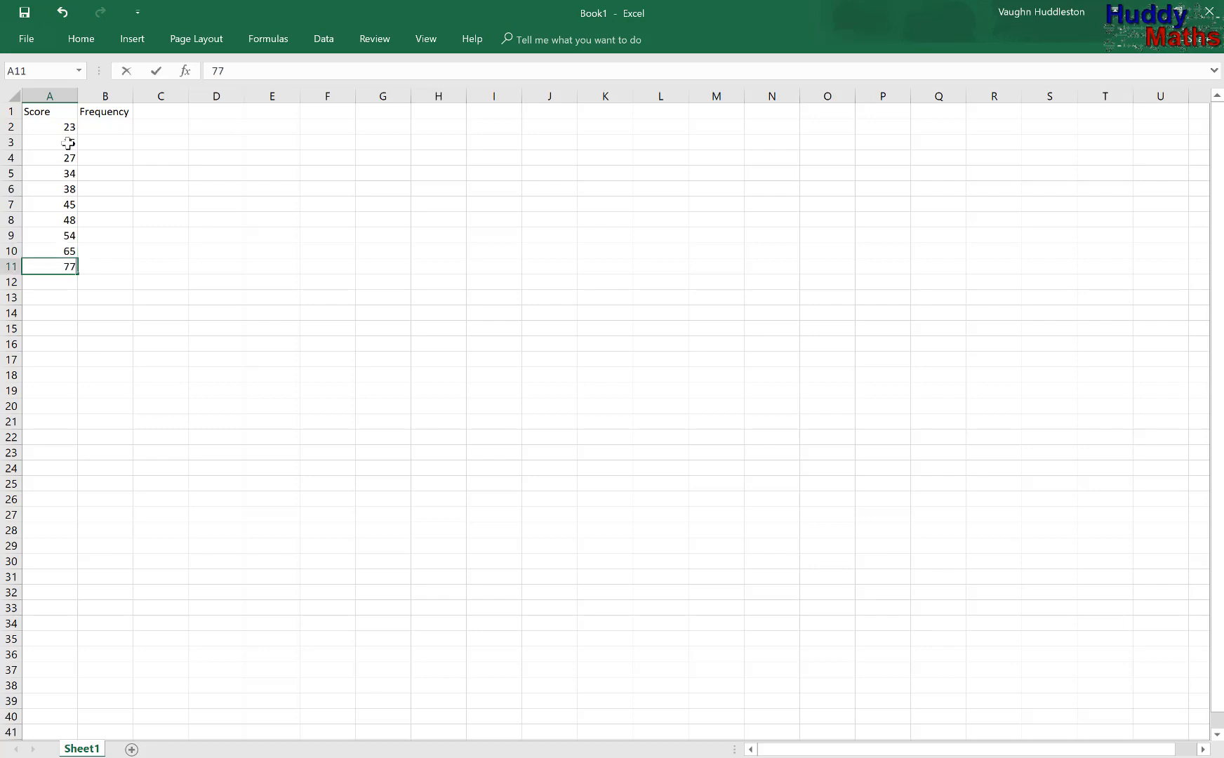
pyautogui.press('Return')
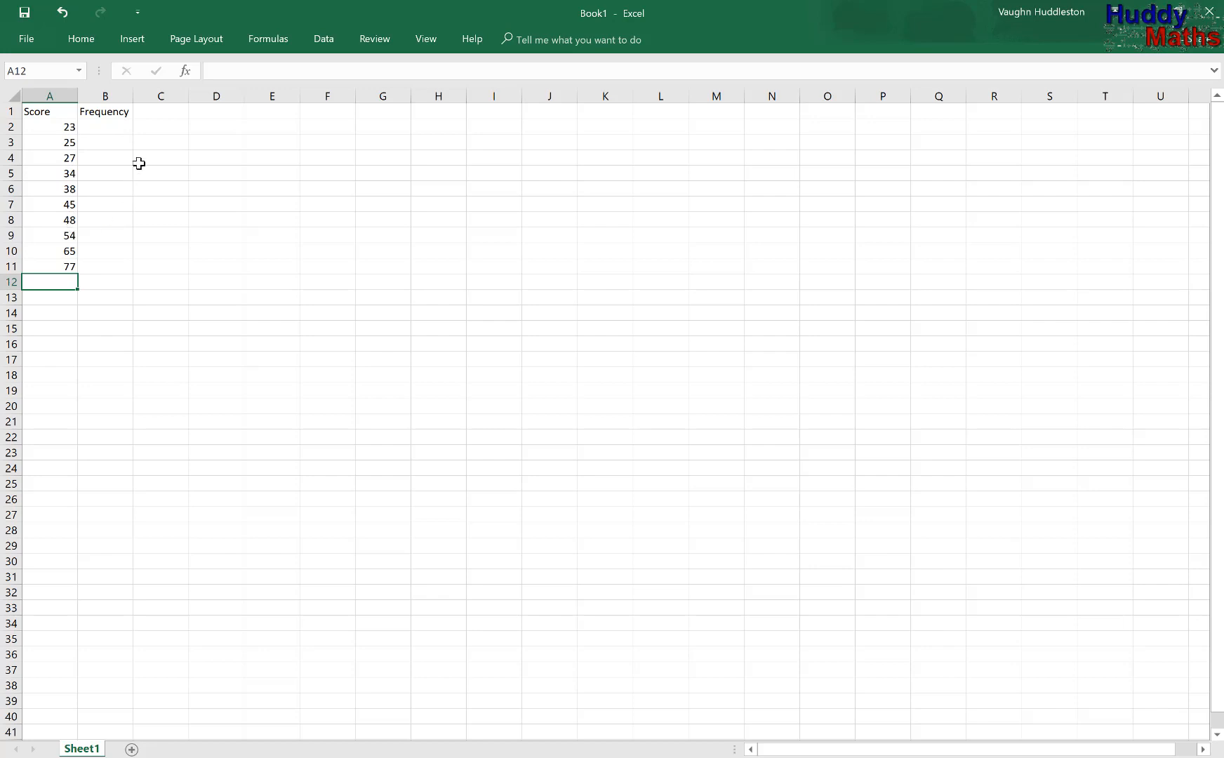
# Enter the frequencies 2, 3, 2, 5, 4, 2, 3, 5, 6 and 3 in B2:B11 beside the scores.
pyautogui.click(111, 129)
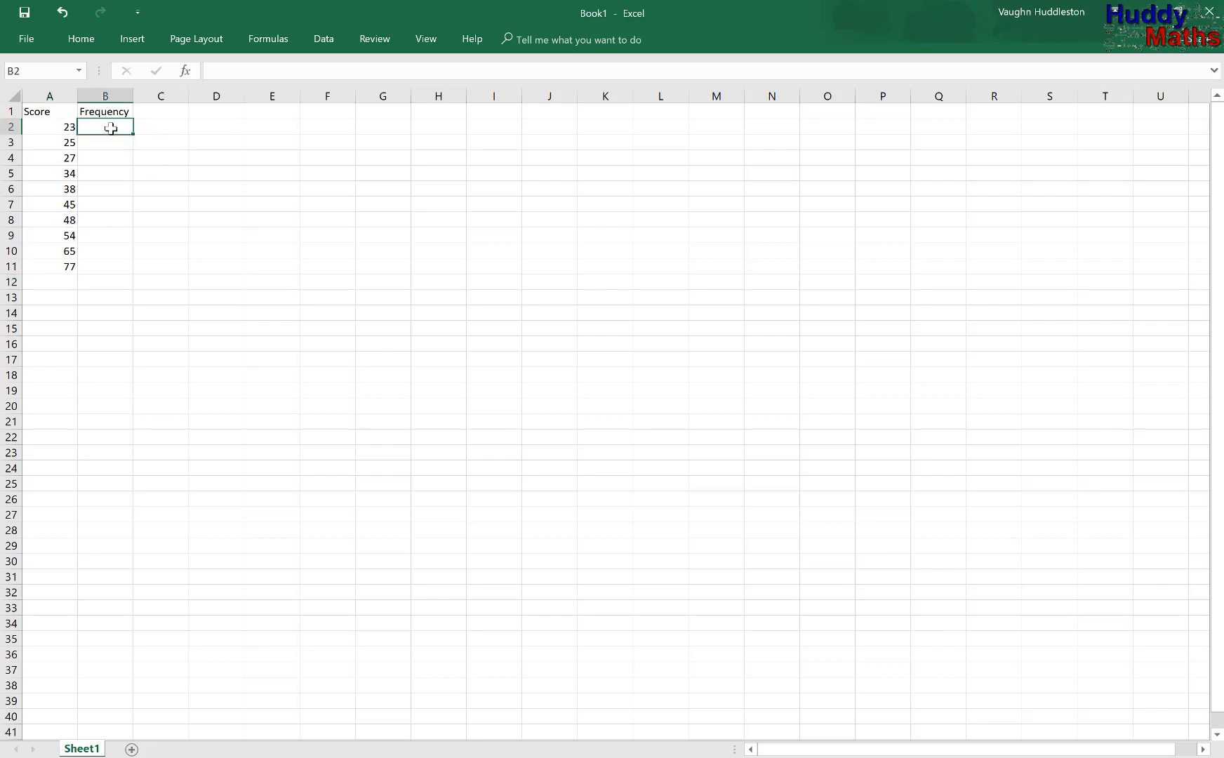
pyautogui.write('2')
pyautogui.press('Return')
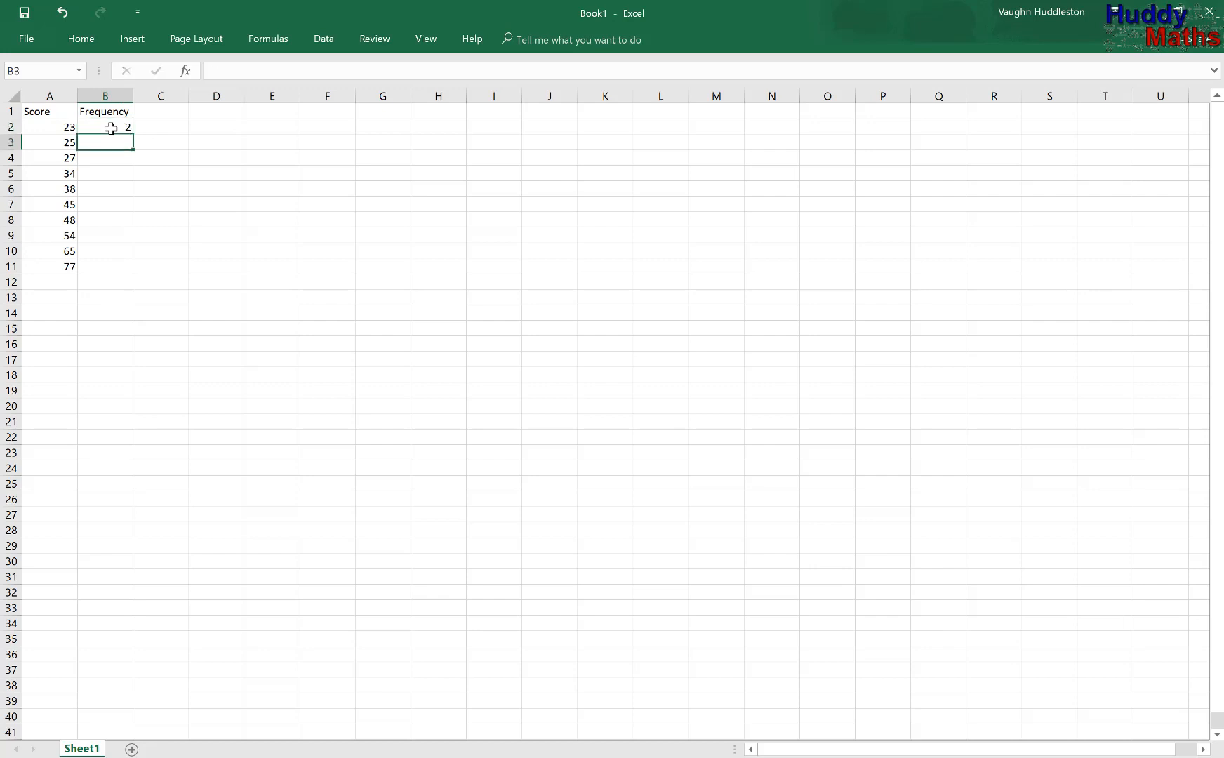
pyautogui.write('3')
pyautogui.press('Return')
pyautogui.write('2')
pyautogui.press('Return')
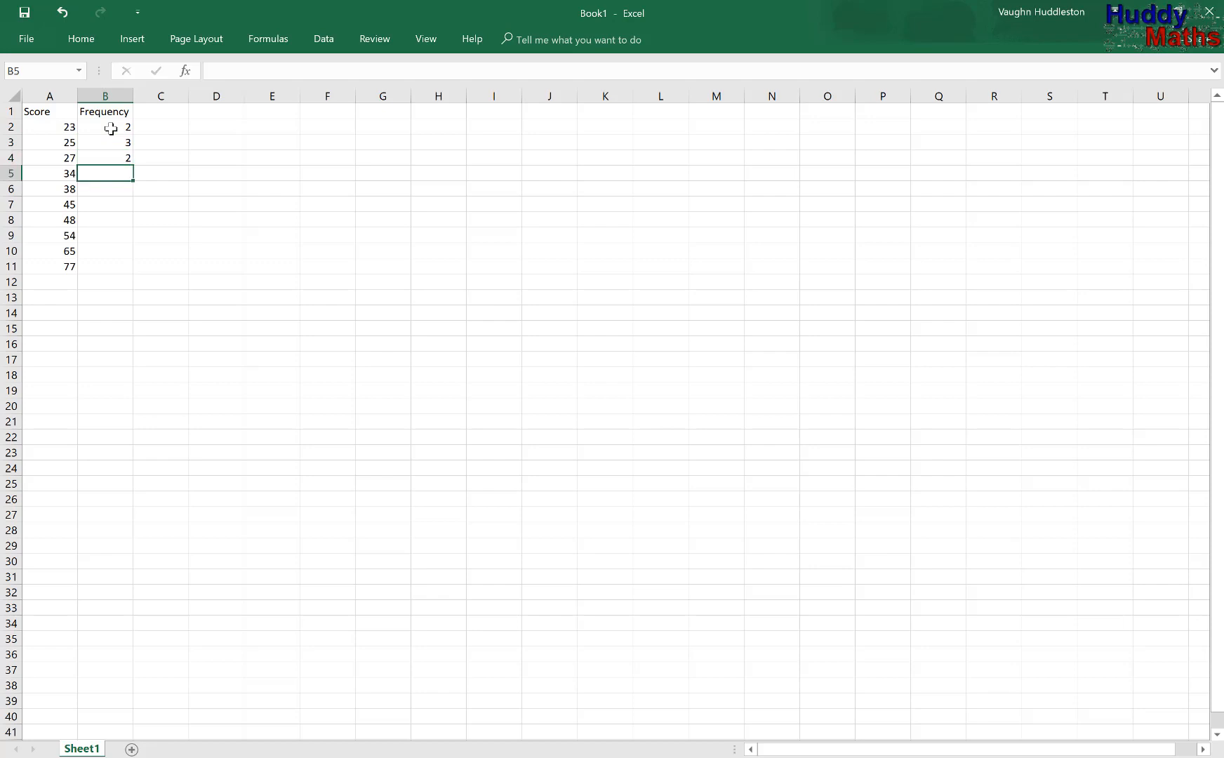
pyautogui.write('5')
pyautogui.press('Return')
pyautogui.write('4')
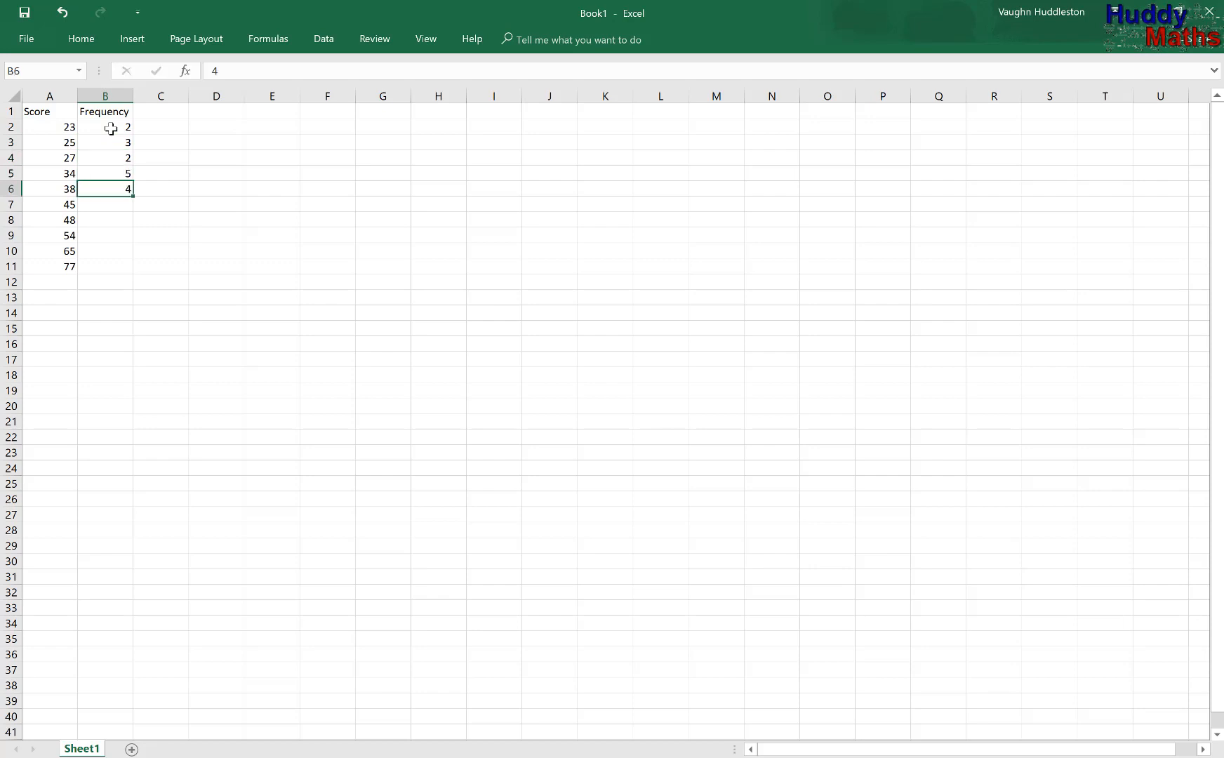
pyautogui.press('Return')
pyautogui.write('2')
pyautogui.press('Return')
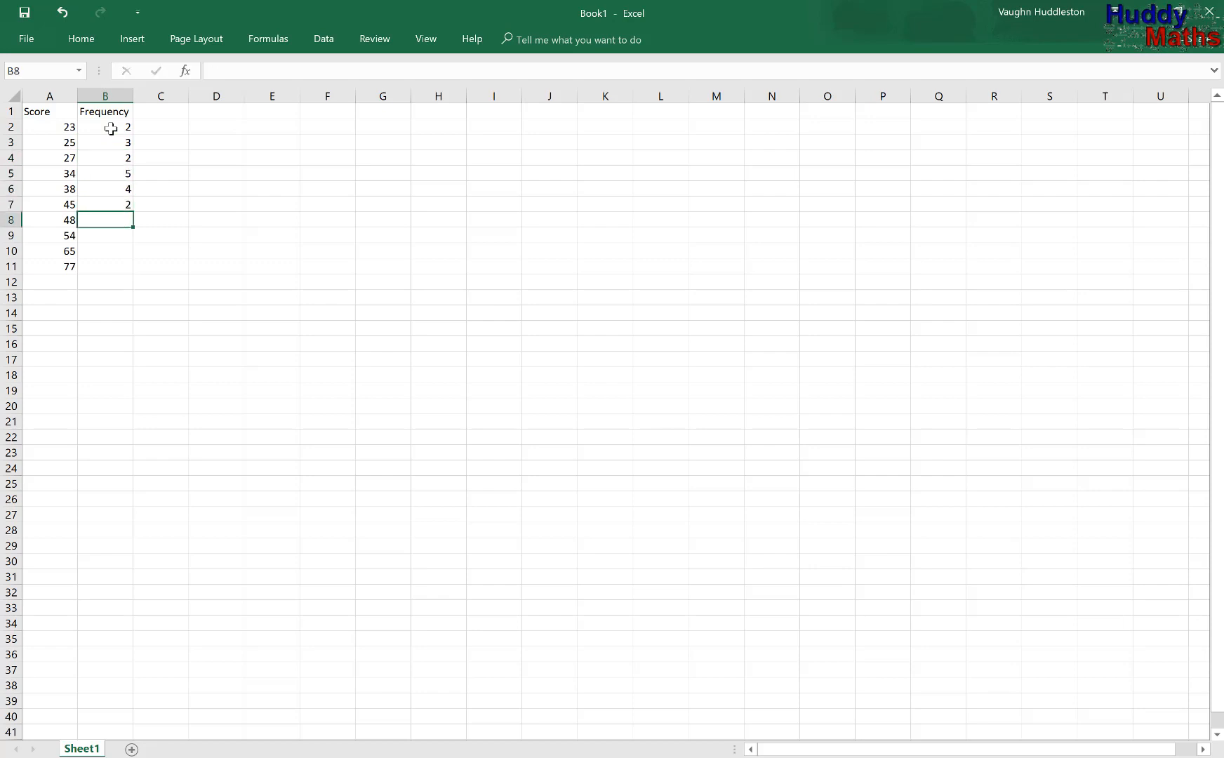
pyautogui.write('3')
pyautogui.press('Return')
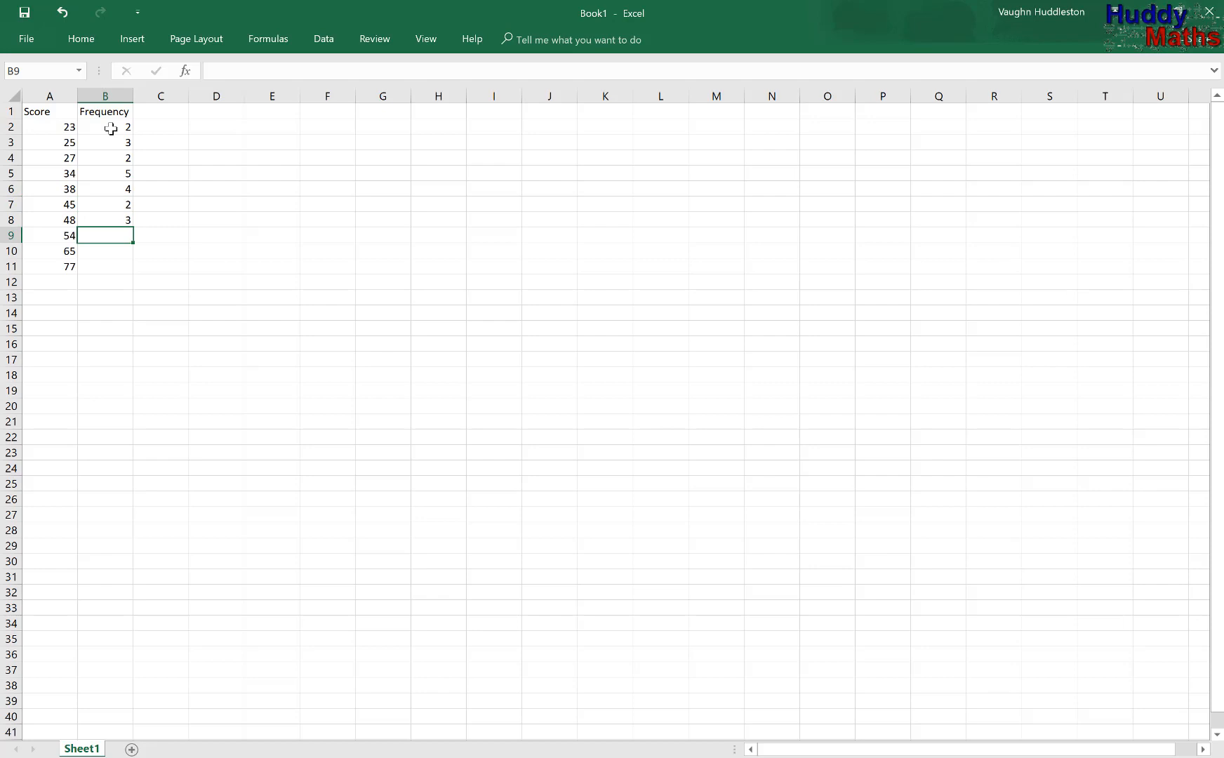
pyautogui.write('5')
pyautogui.press('Return')
pyautogui.write('6')
pyautogui.press('Return')
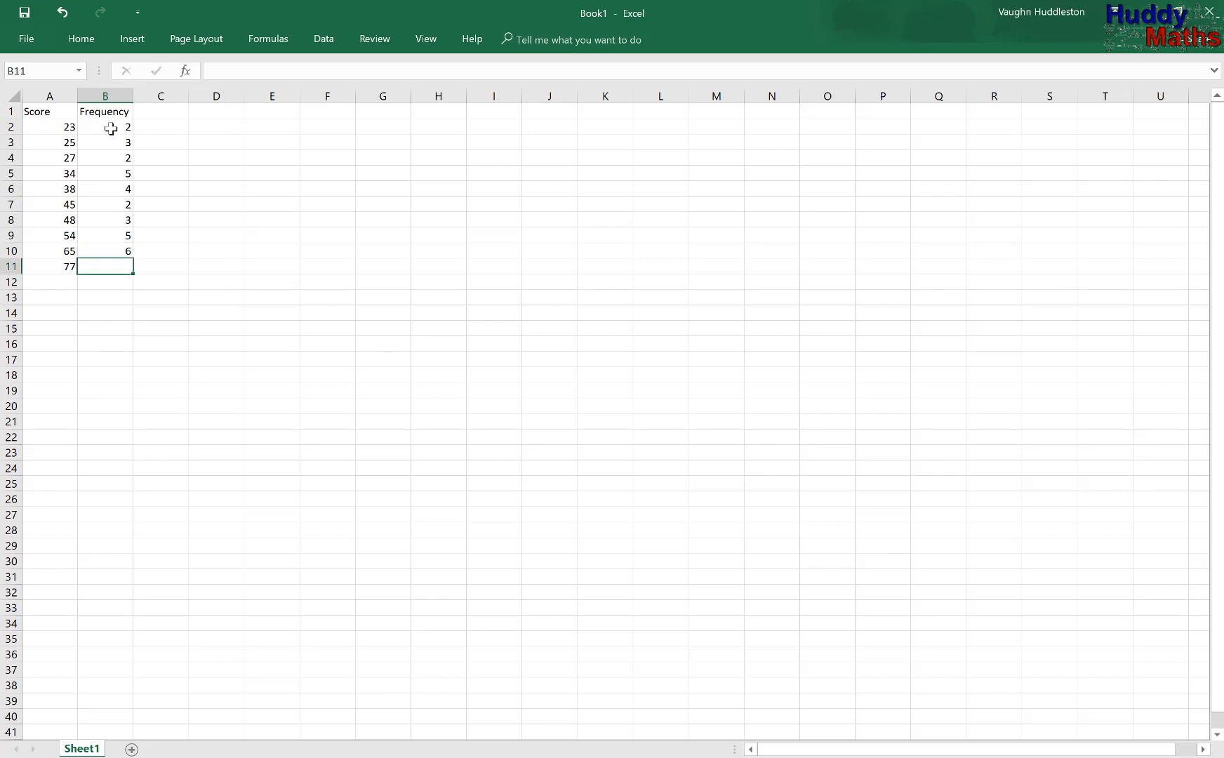
pyautogui.write('3')
pyautogui.press('Return')
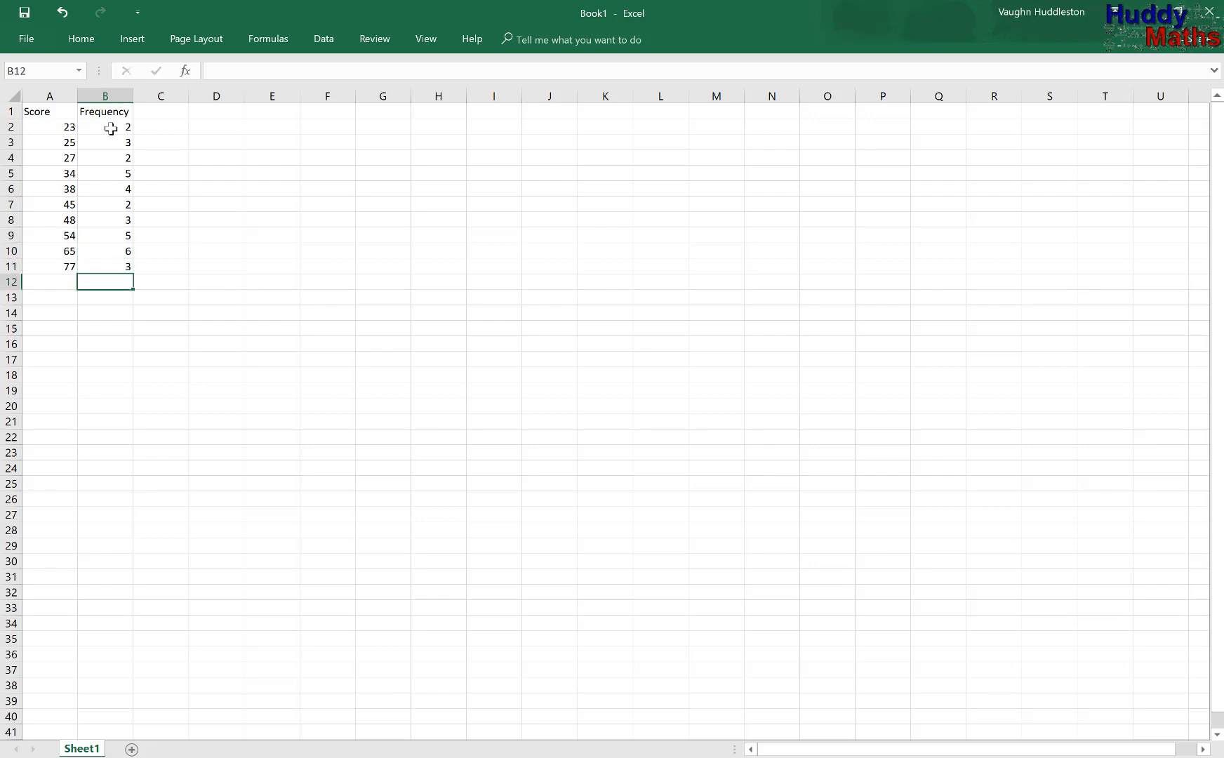
# Add the heading fx in C1 and label A12 as Total below the scores.
pyautogui.click(233, 326)
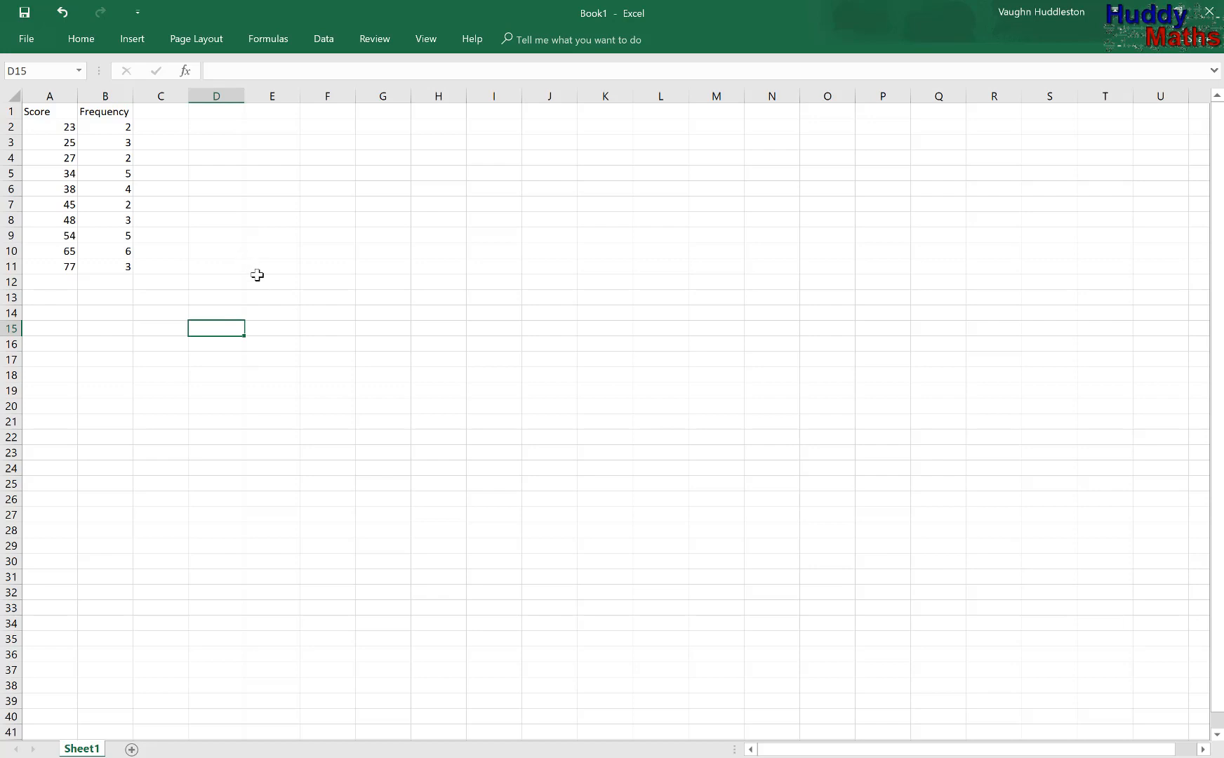
pyautogui.click(170, 112)
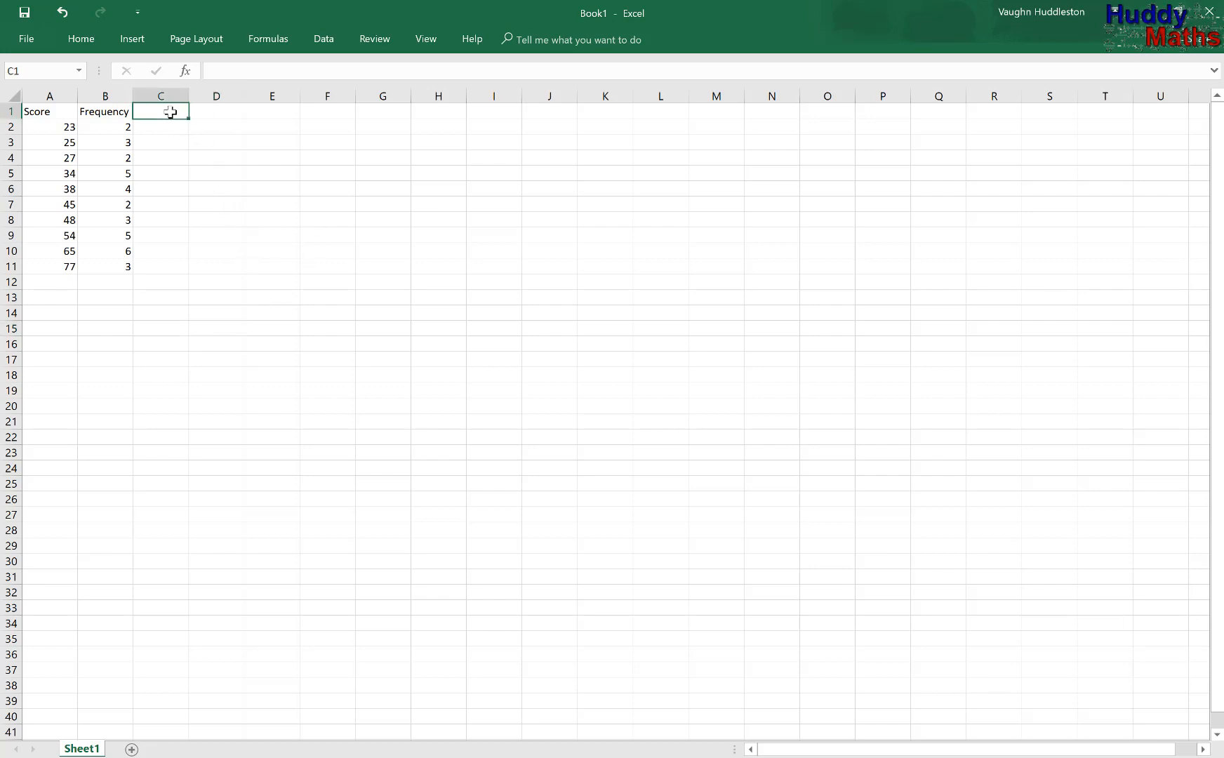
pyautogui.write('fx')
pyautogui.click(179, 129)
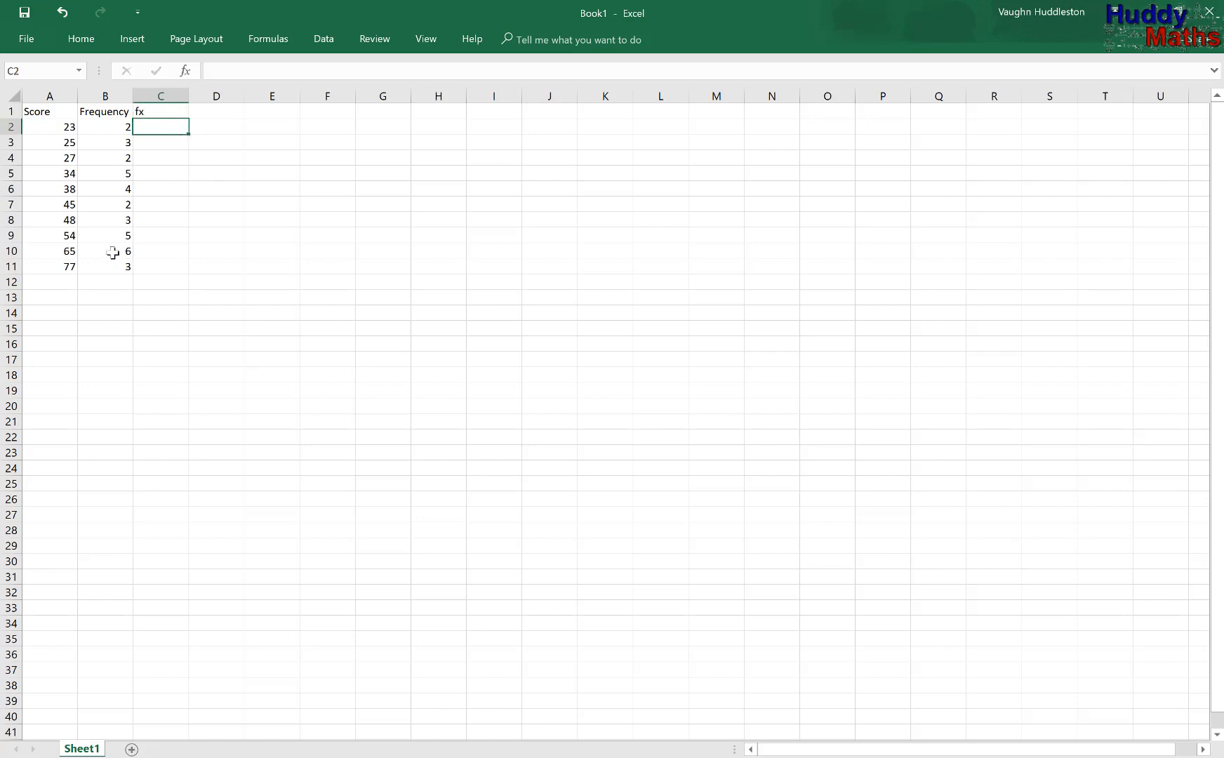
pyautogui.click(53, 283)
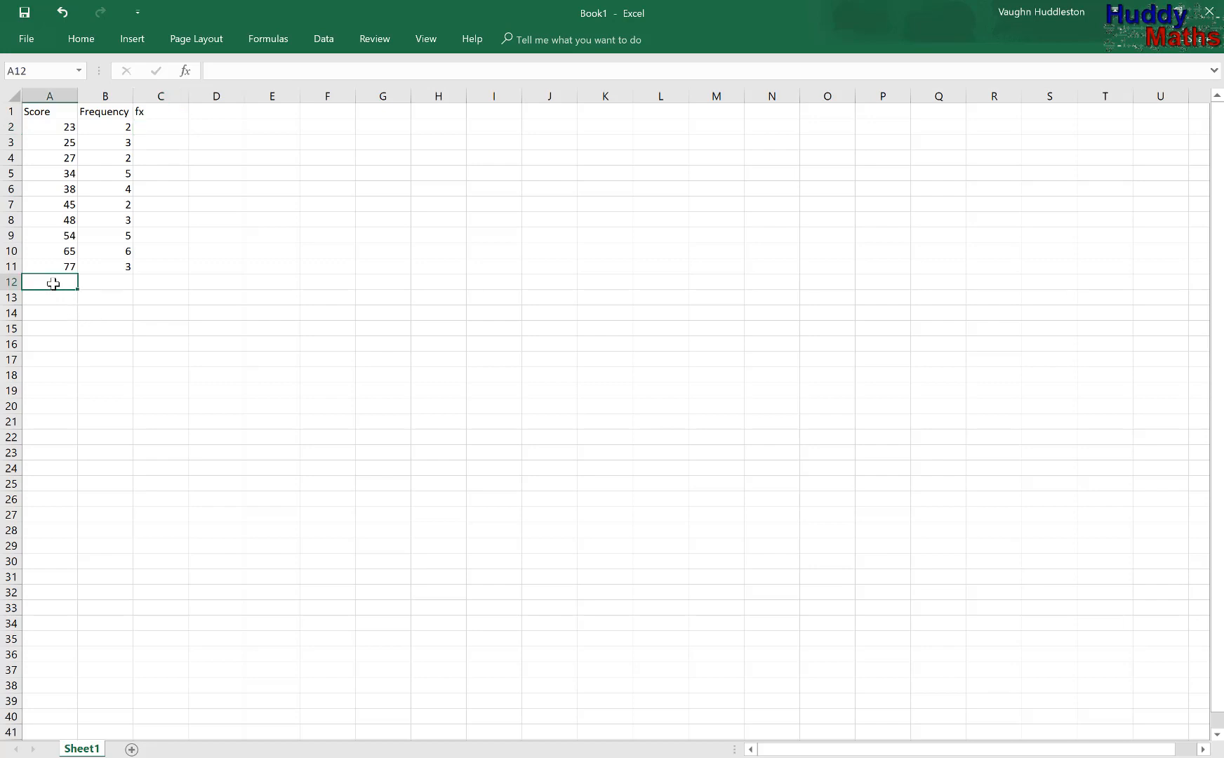
pyautogui.write('Total')
# Enter =sum(b2:b11) in B12 to total the frequencies.
pyautogui.click(119, 283)
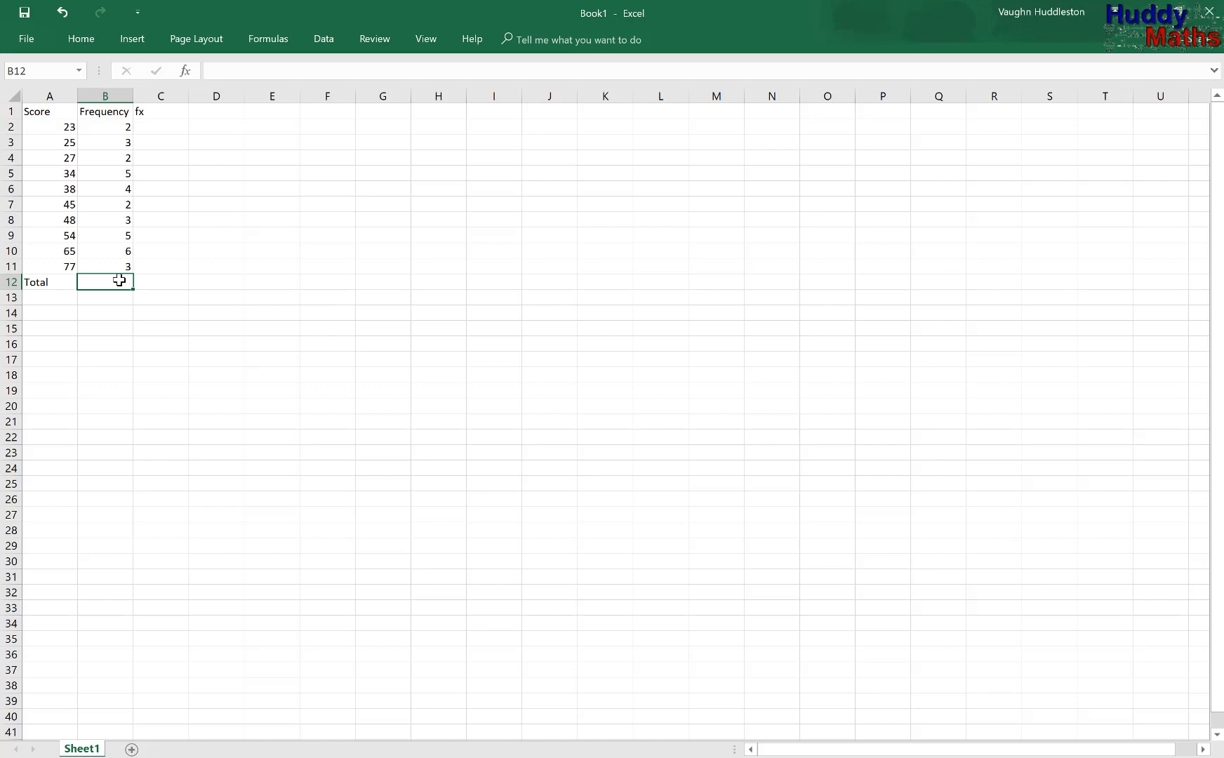
pyautogui.write('=su')
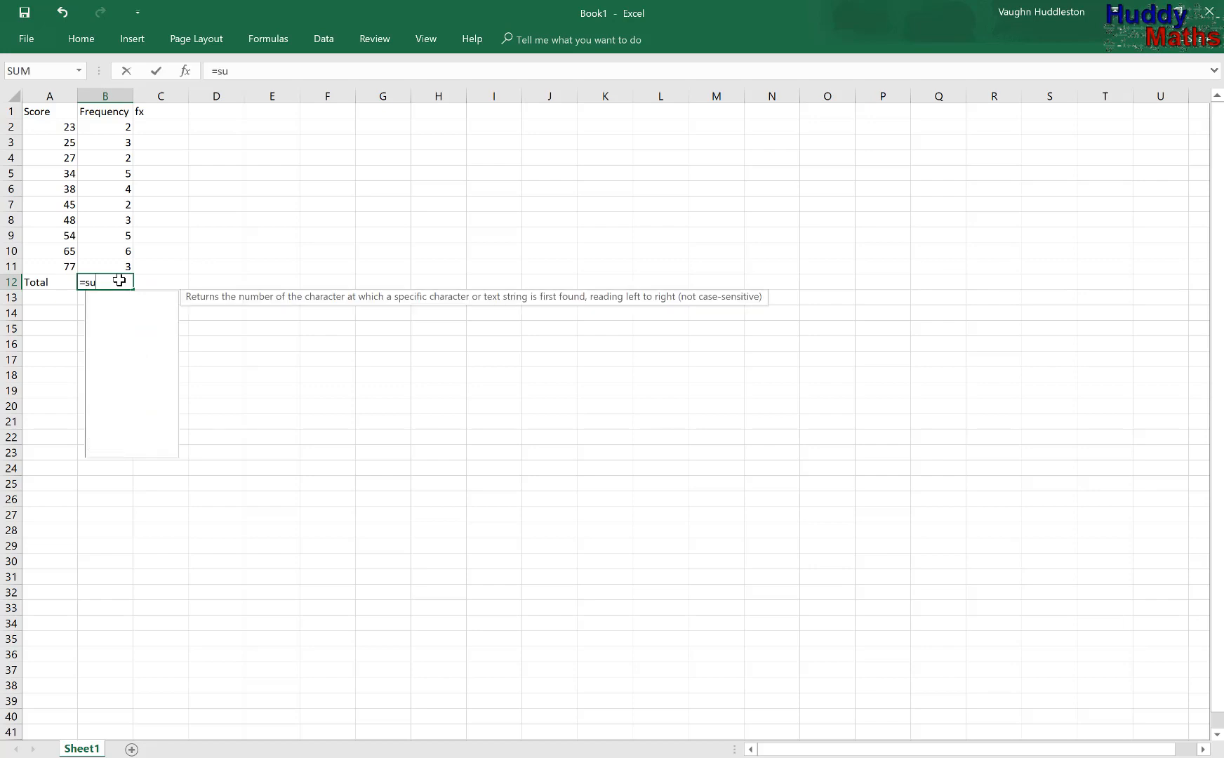
pyautogui.write('m(')
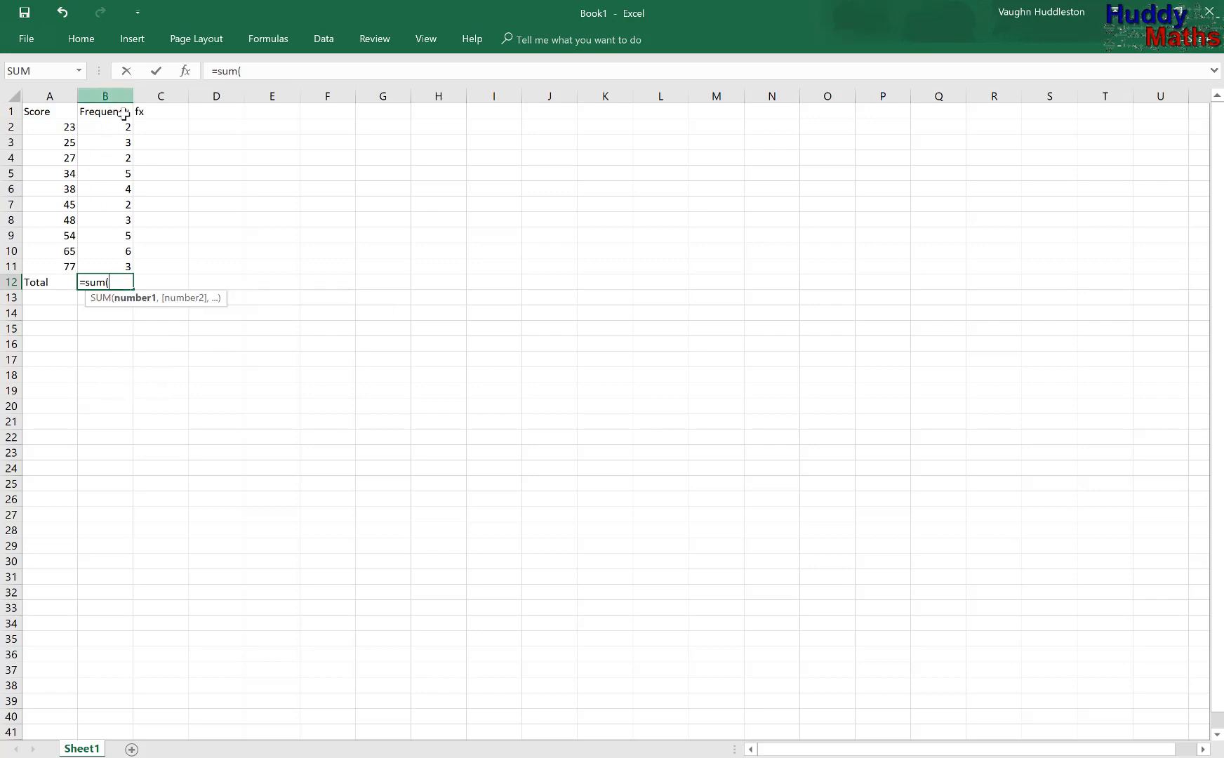
pyautogui.write('b')
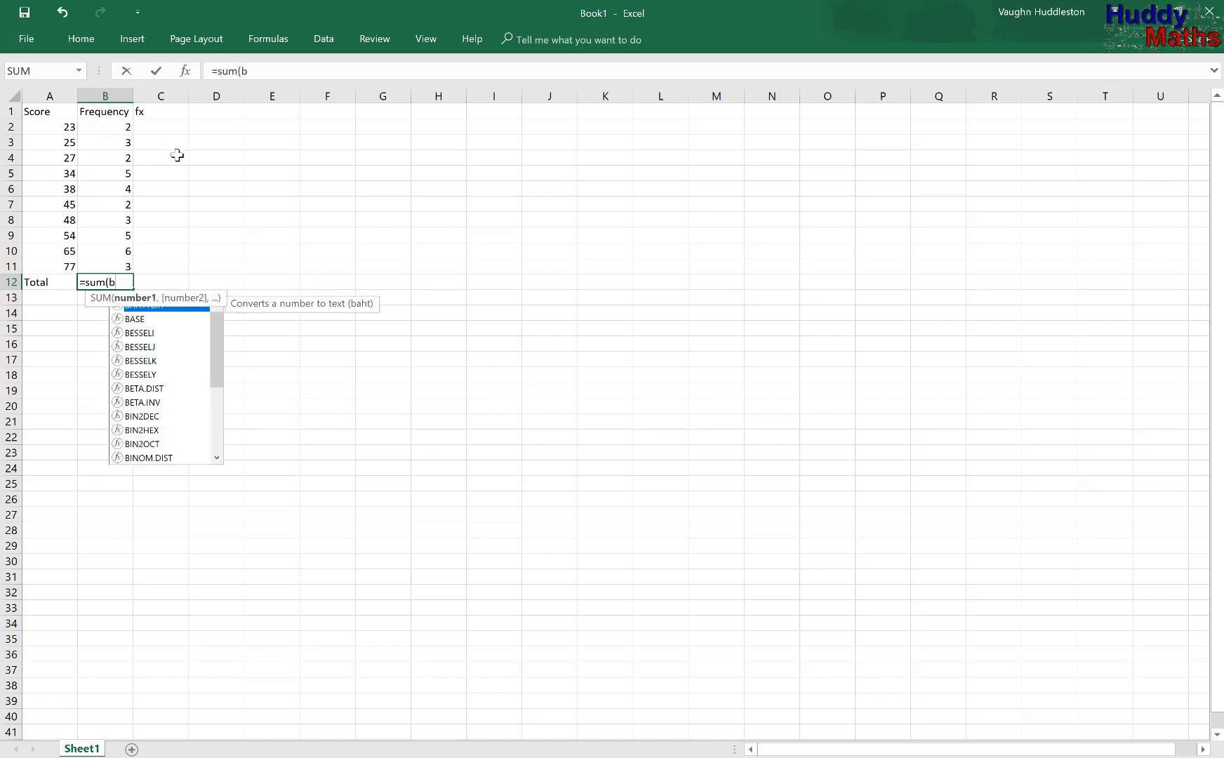
pyautogui.write('2:b')
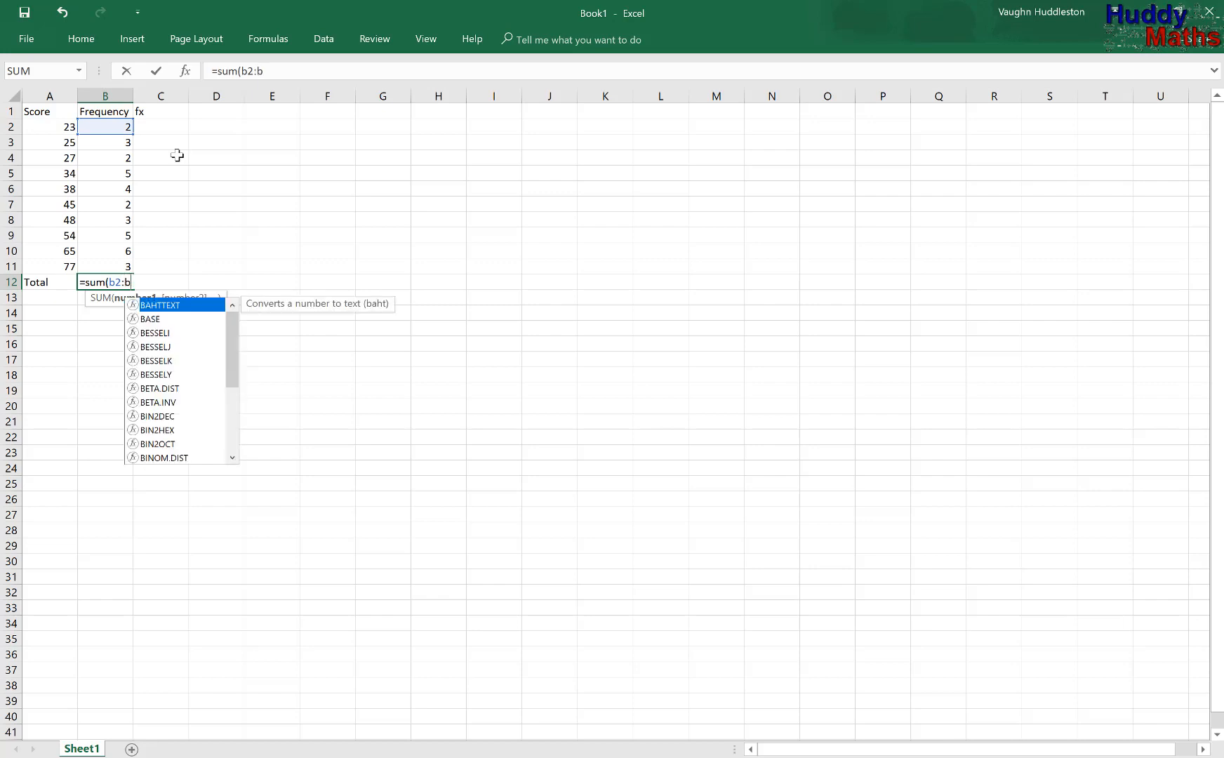
pyautogui.write('11)')
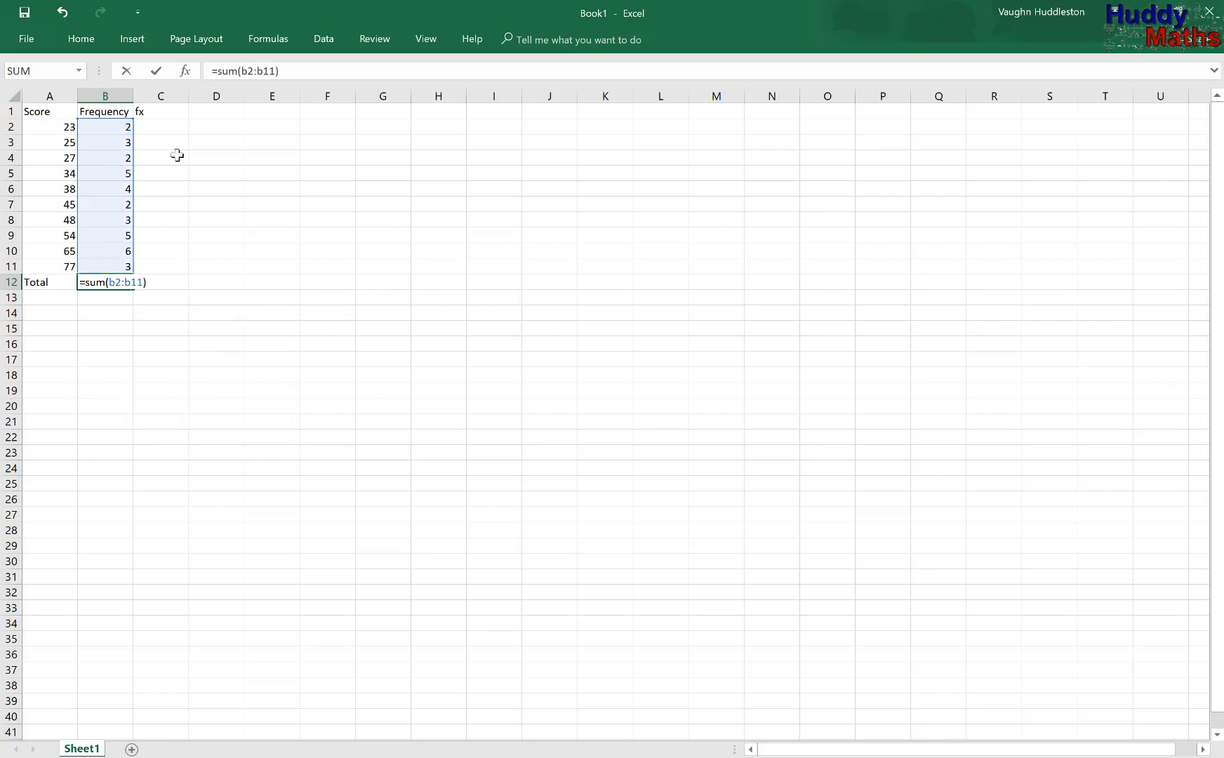
pyautogui.press('Return')
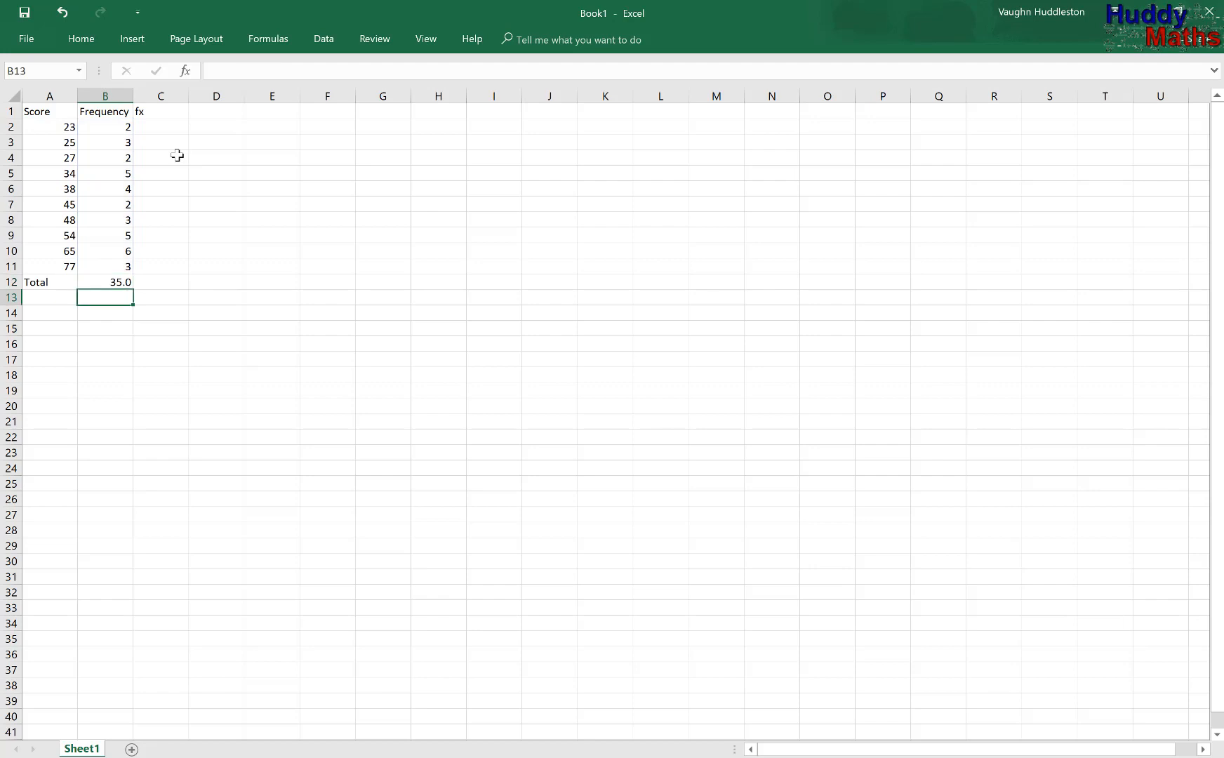
# Format the frequency total in B12 as a number with 0 decimal places.
pyautogui.click(124, 282)
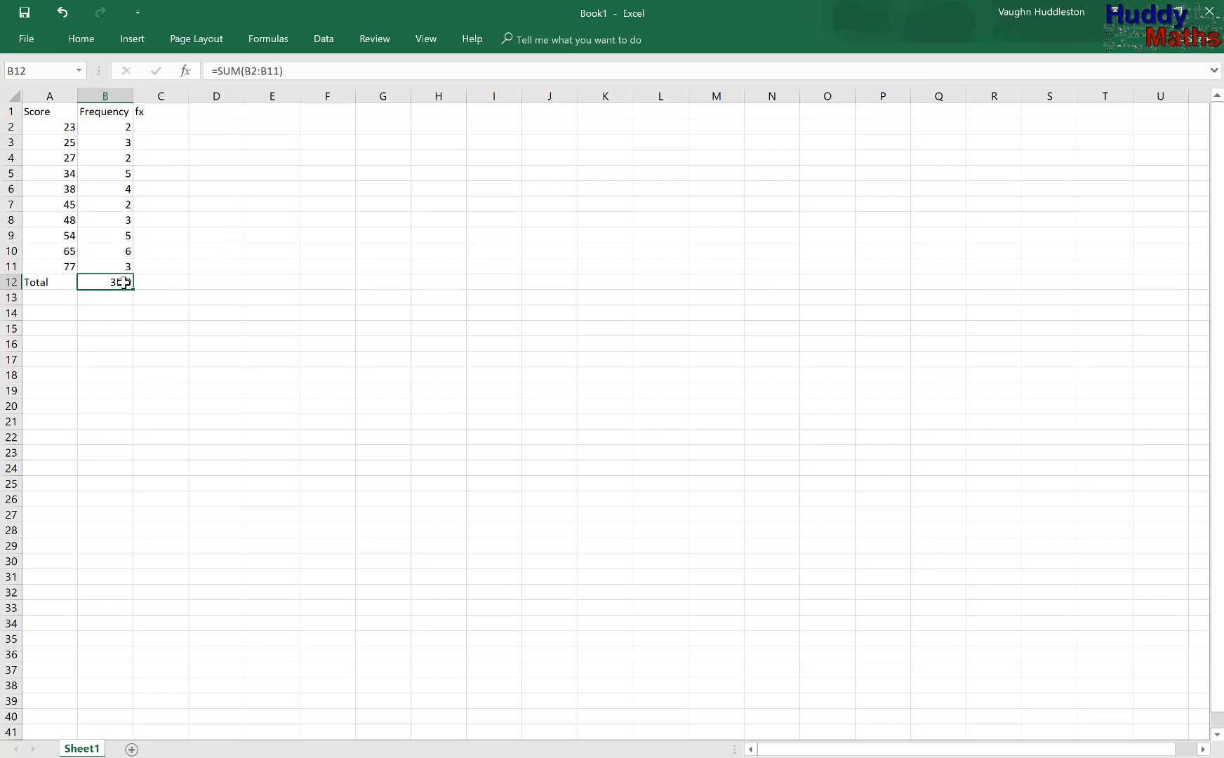
pyautogui.click(87, 42)
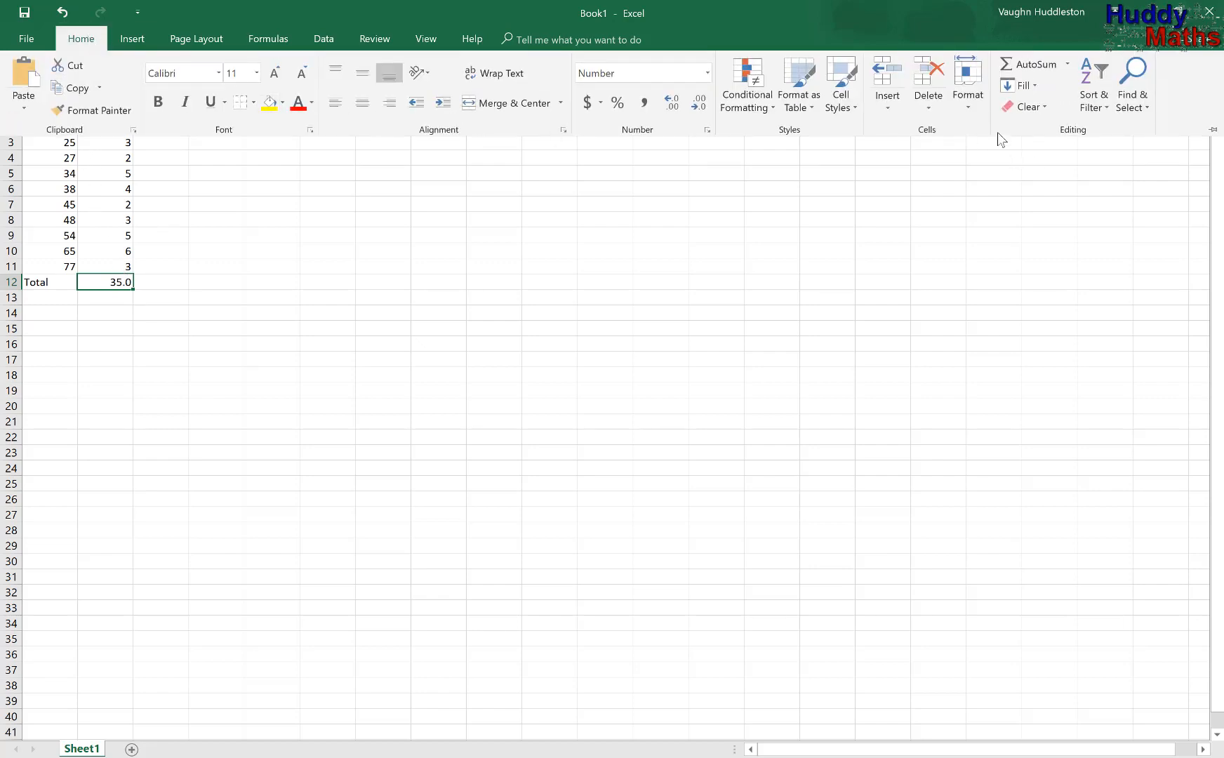
pyautogui.click(962, 106)
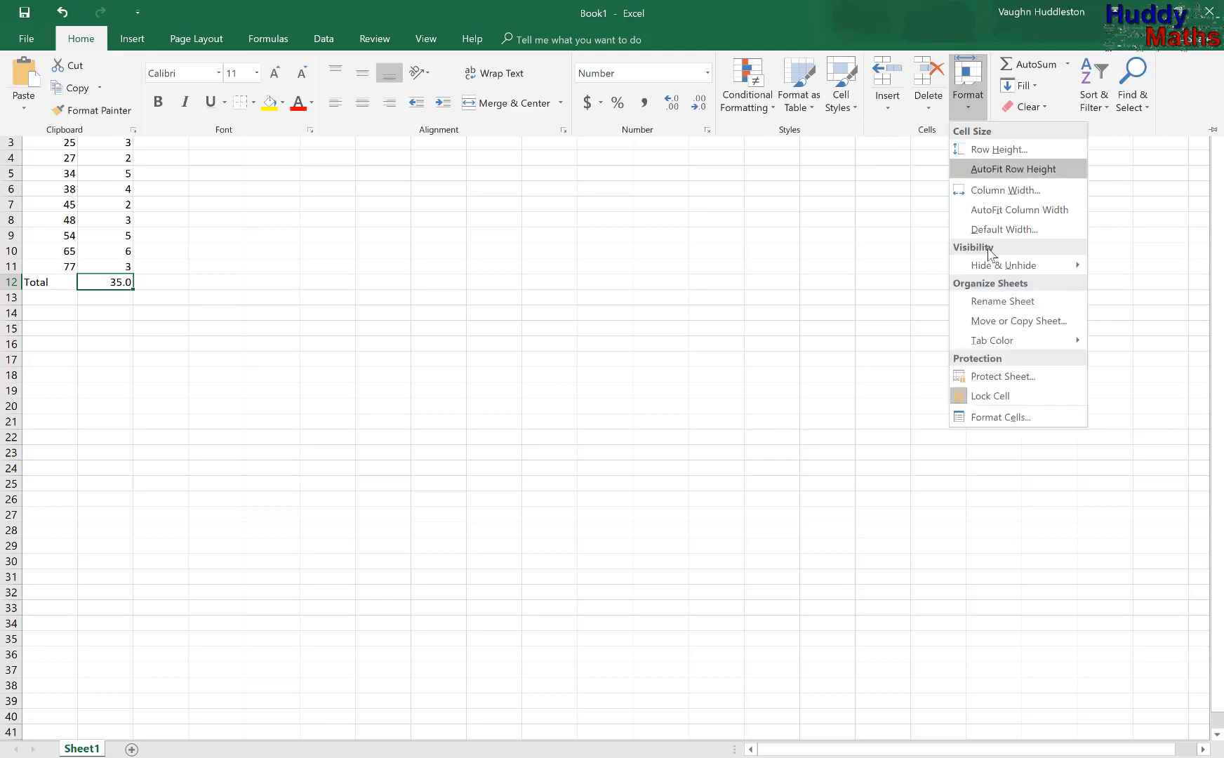
pyautogui.click(997, 409)
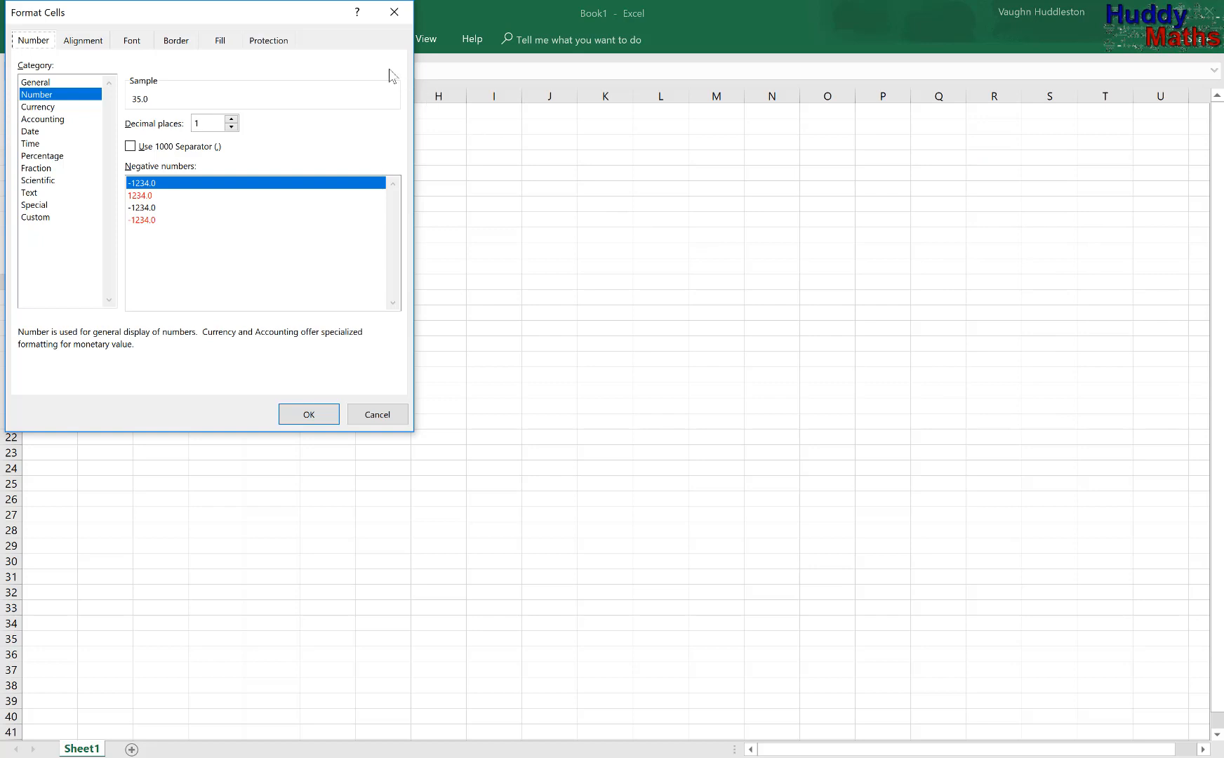
pyautogui.click(231, 127)
pyautogui.click(307, 415)
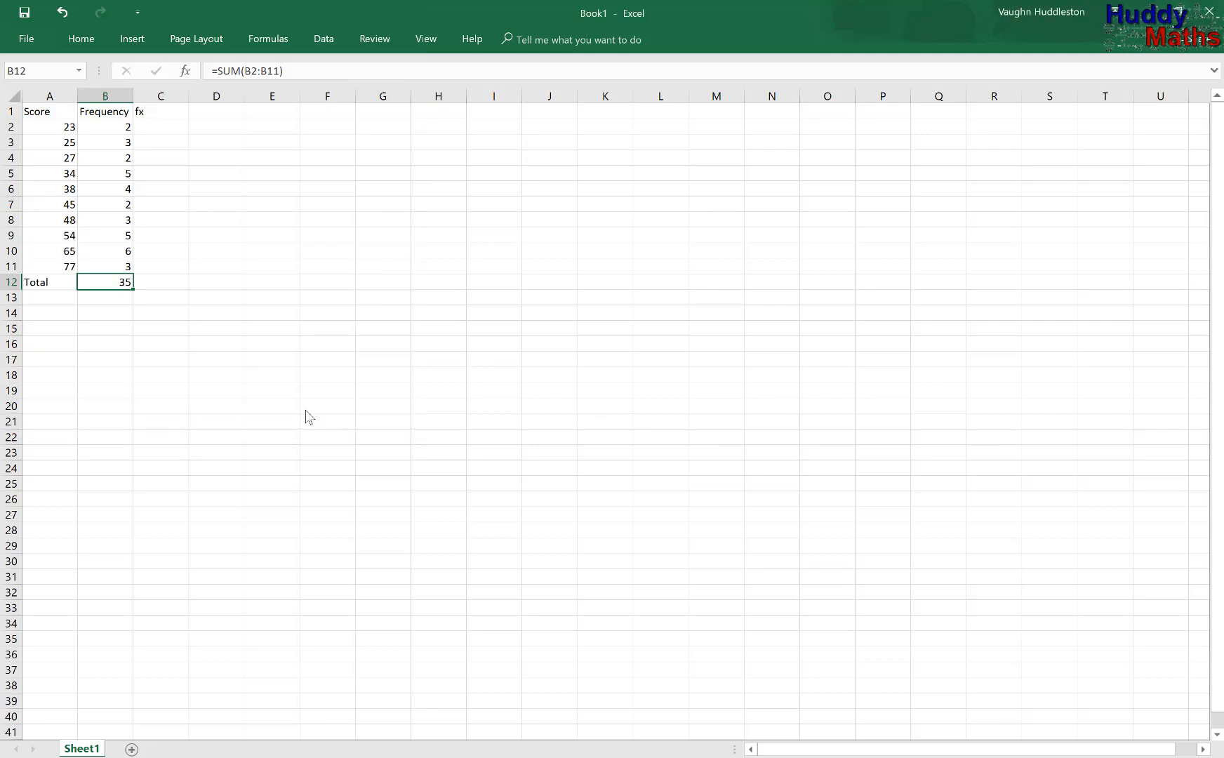
pyautogui.click(309, 329)
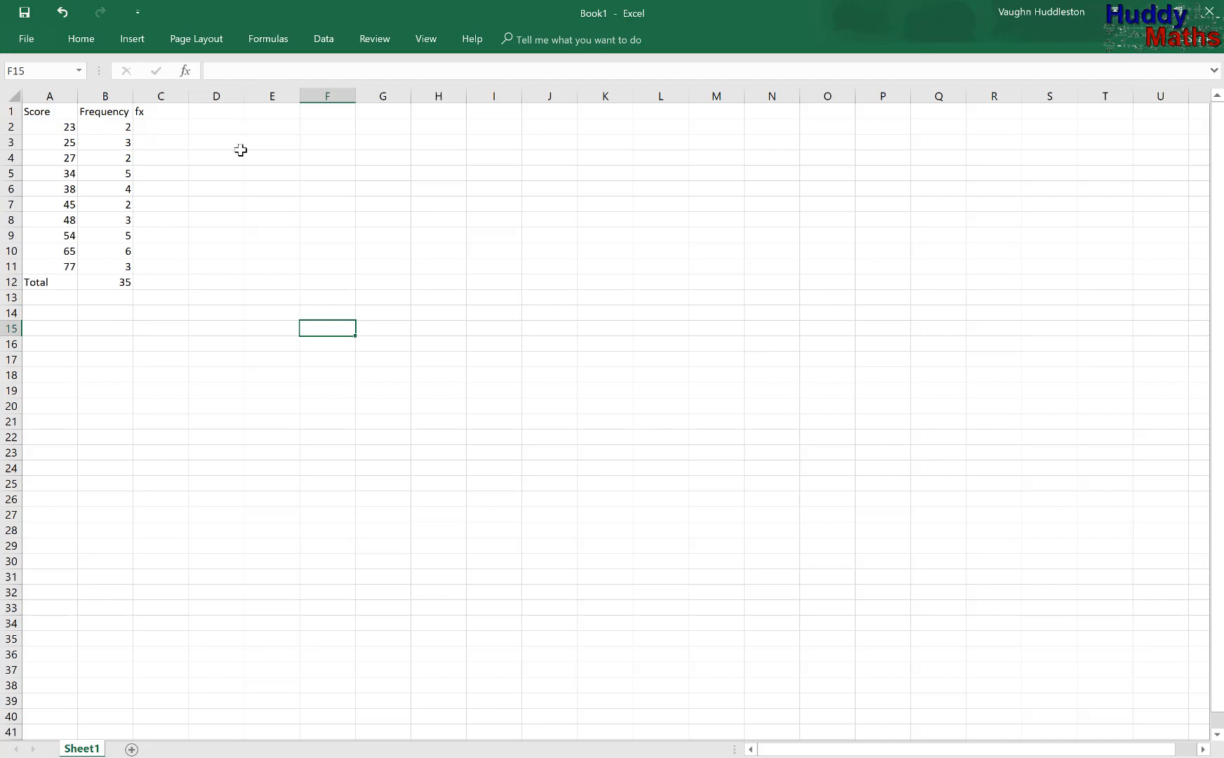
# Enter =(b2*a2) in C2 to multiply frequency by score and fill the formula down to C11.
pyautogui.click(172, 129)
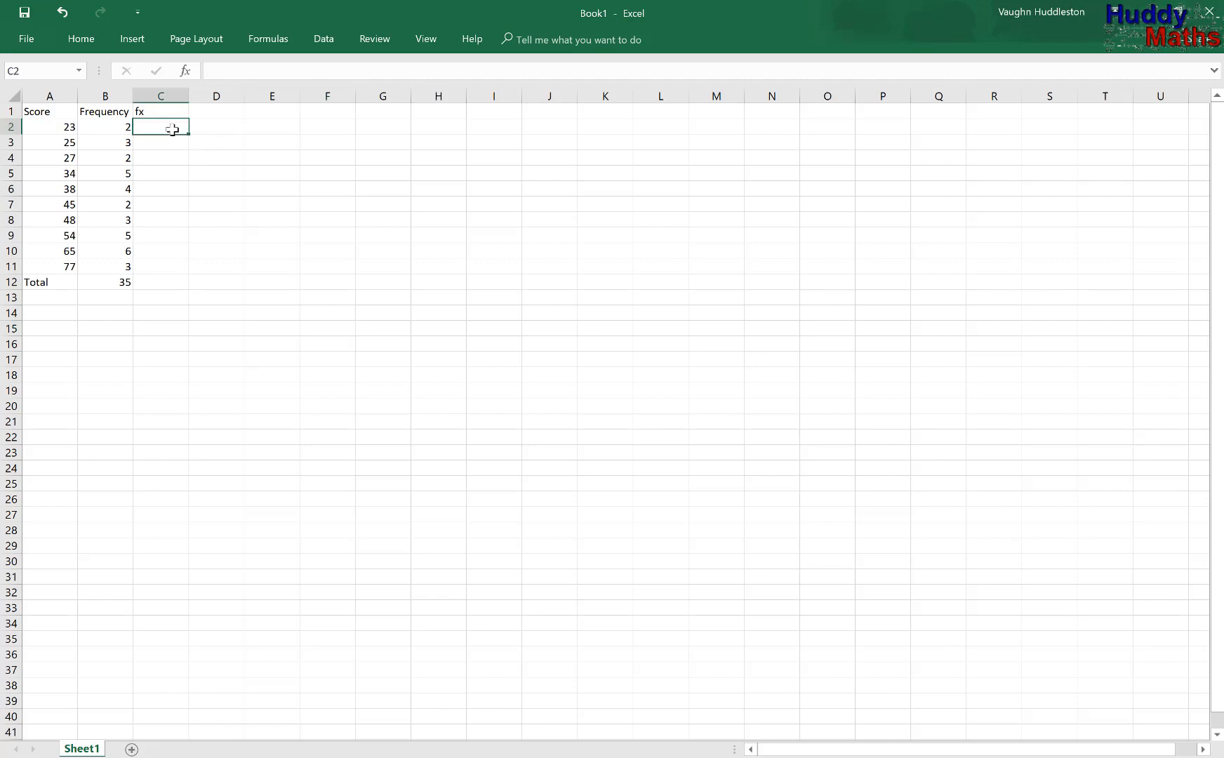
pyautogui.write('=')
pyautogui.click(196, 179)
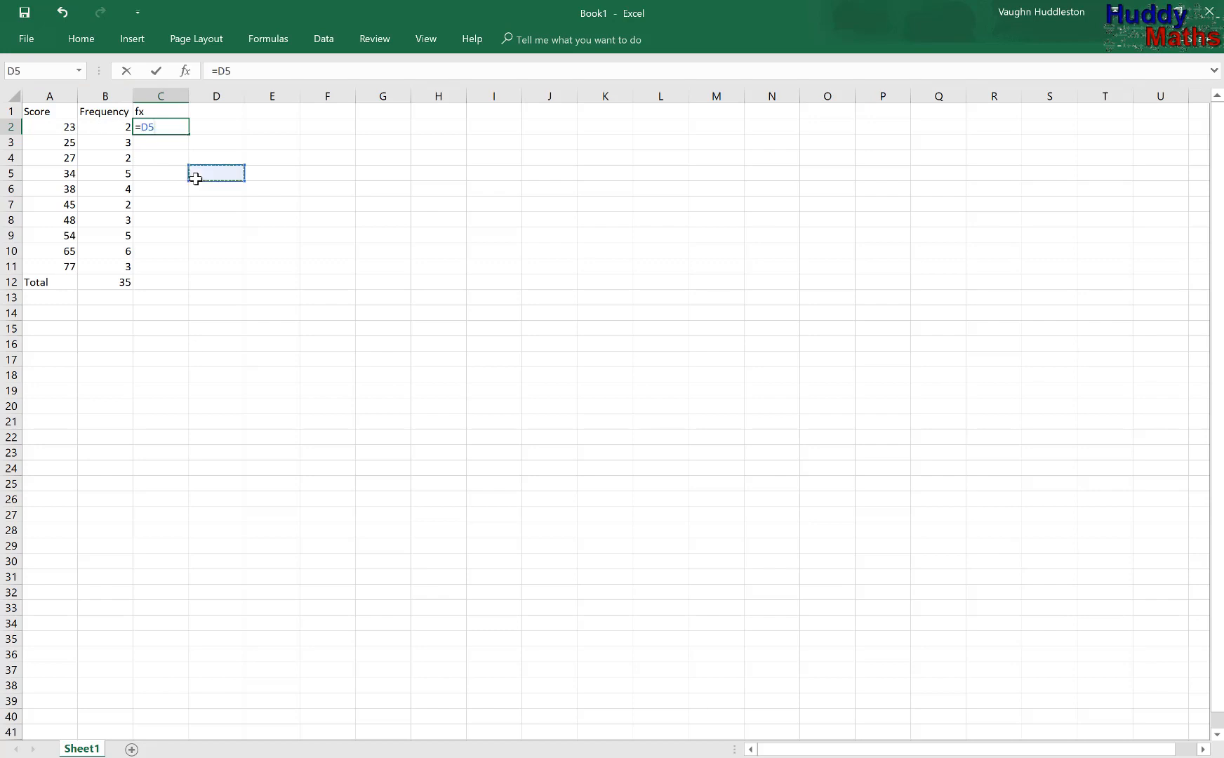
pyautogui.click(176, 113)
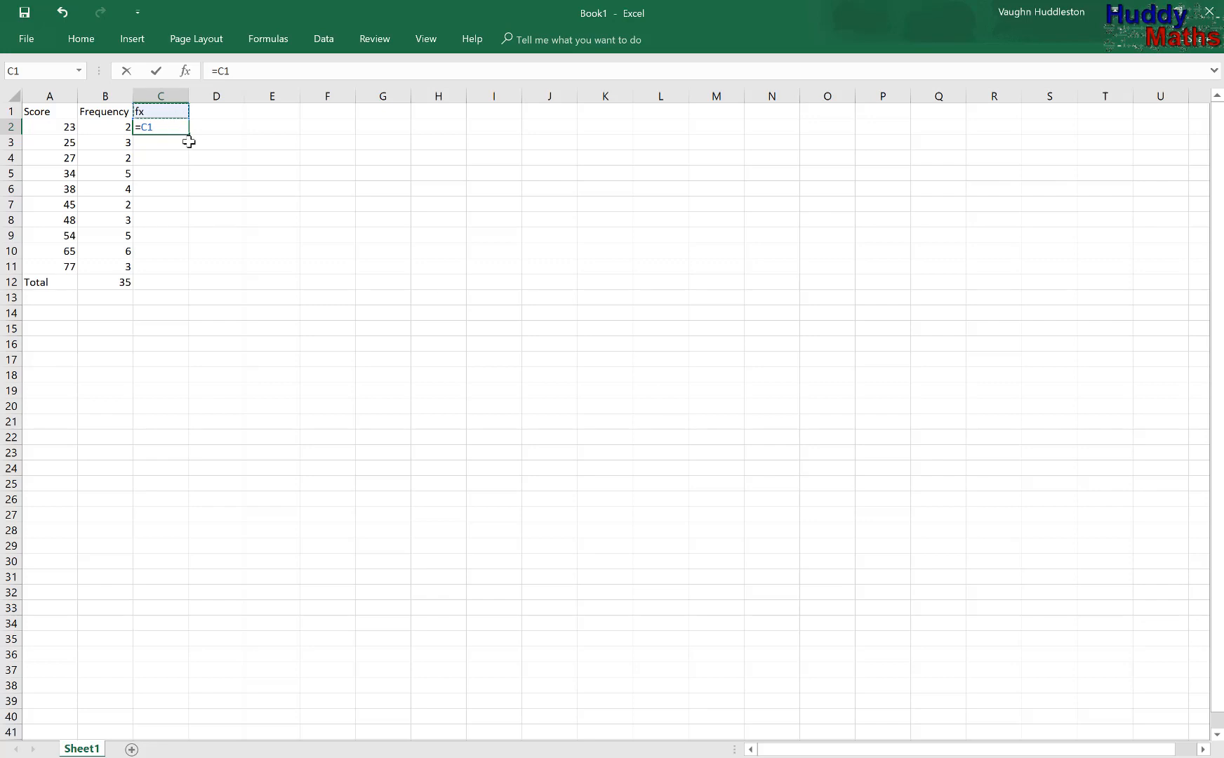
pyautogui.press('BackSpace')
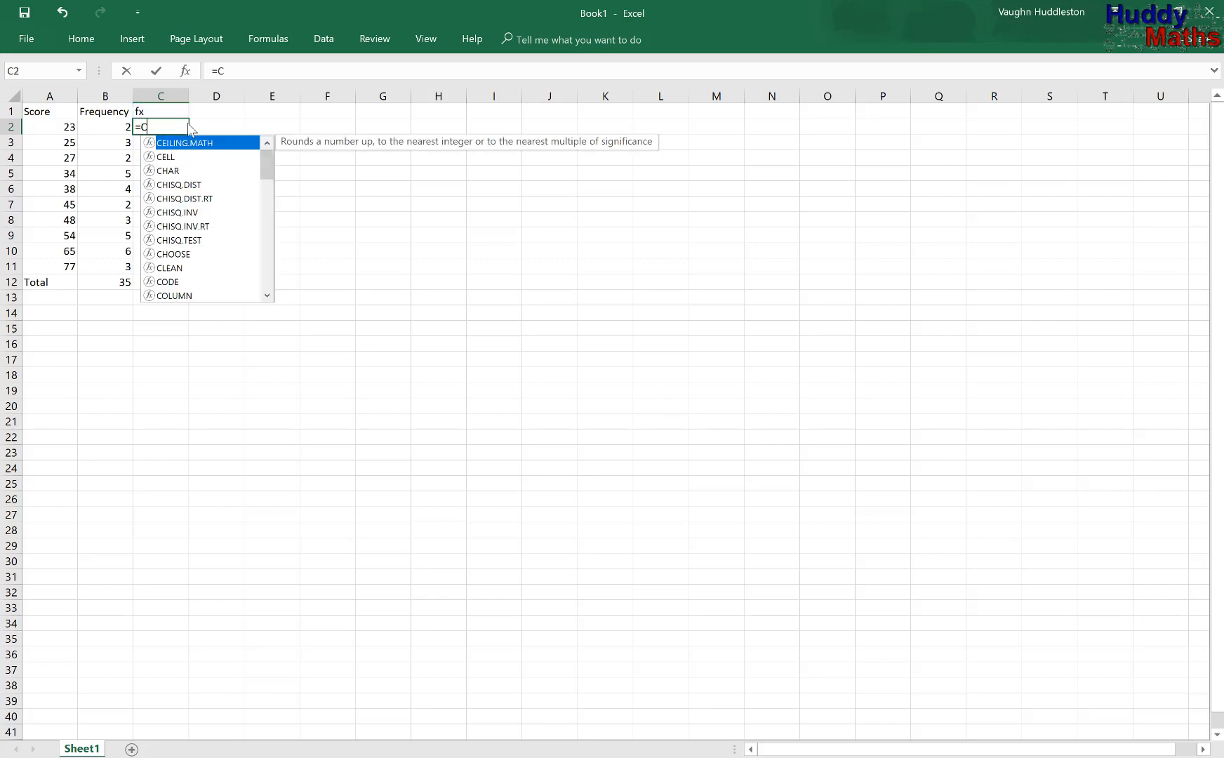
pyautogui.click(184, 123)
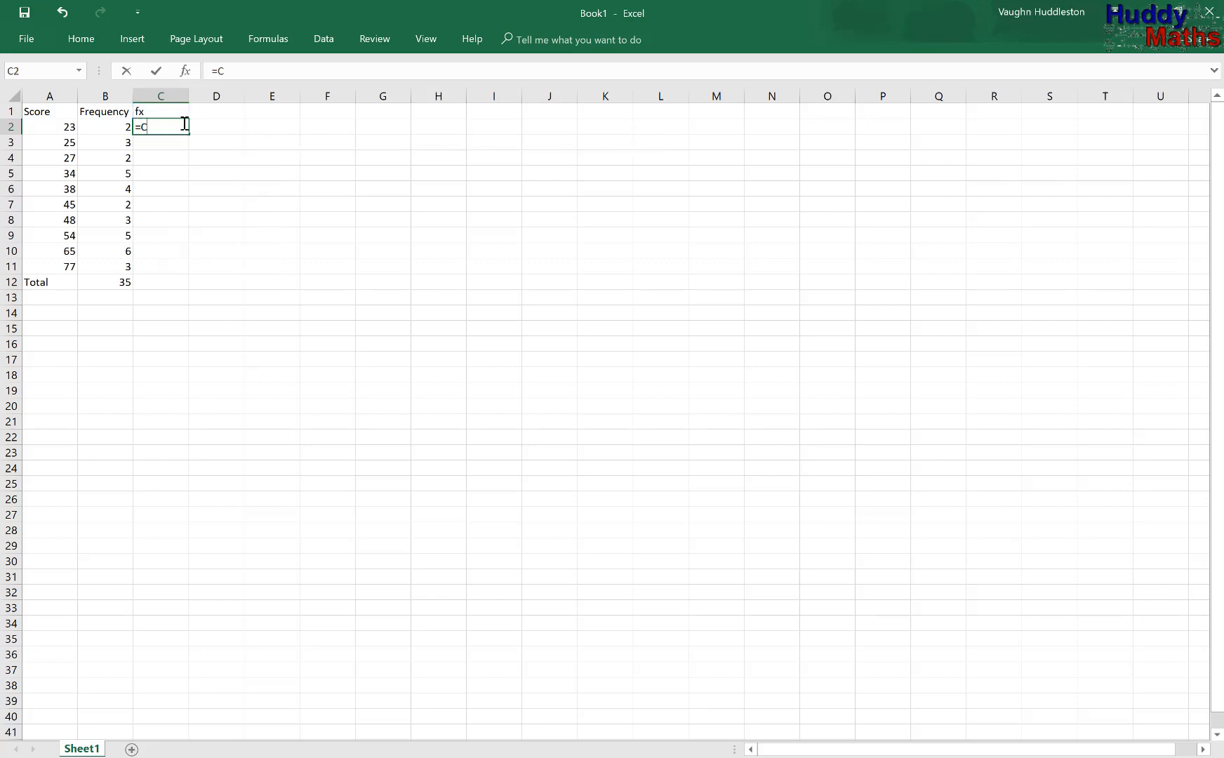
pyautogui.press('BackSpace')
pyautogui.write('b2')
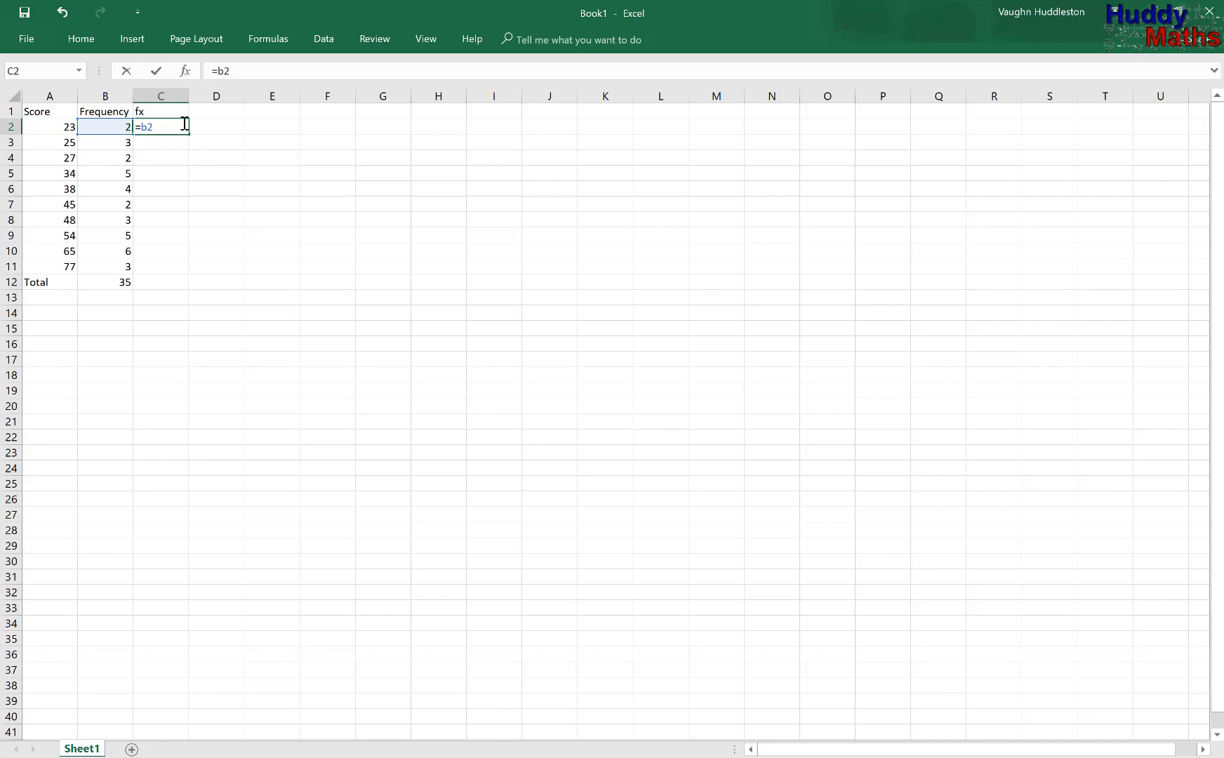
pyautogui.write('*a')
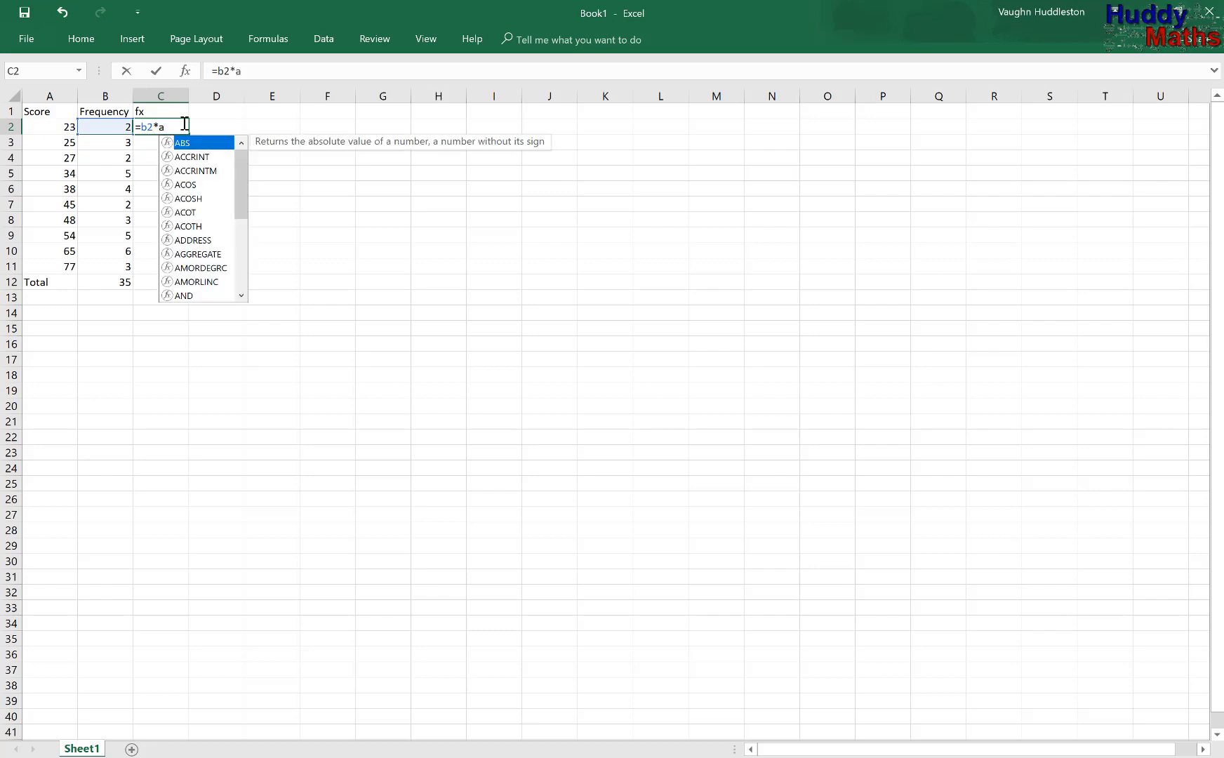
pyautogui.write('2)')
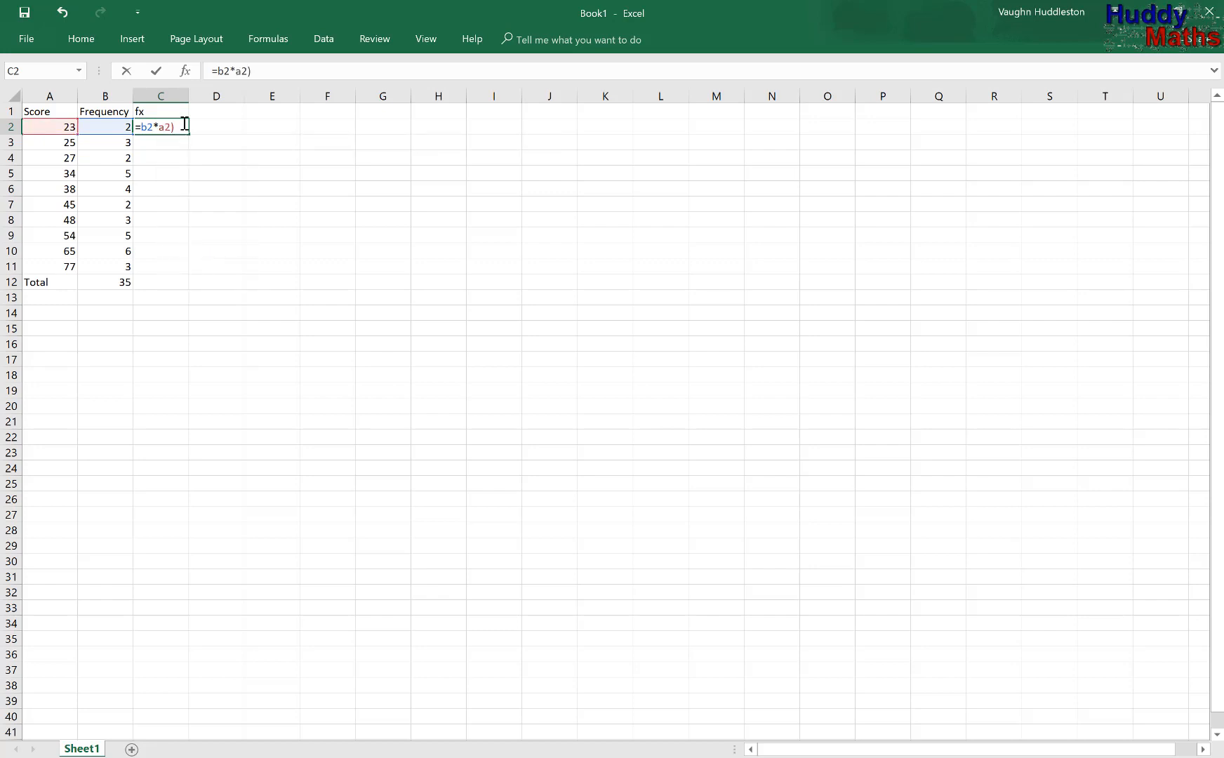
pyautogui.click(141, 127)
pyautogui.write('(')
pyautogui.press('Return')
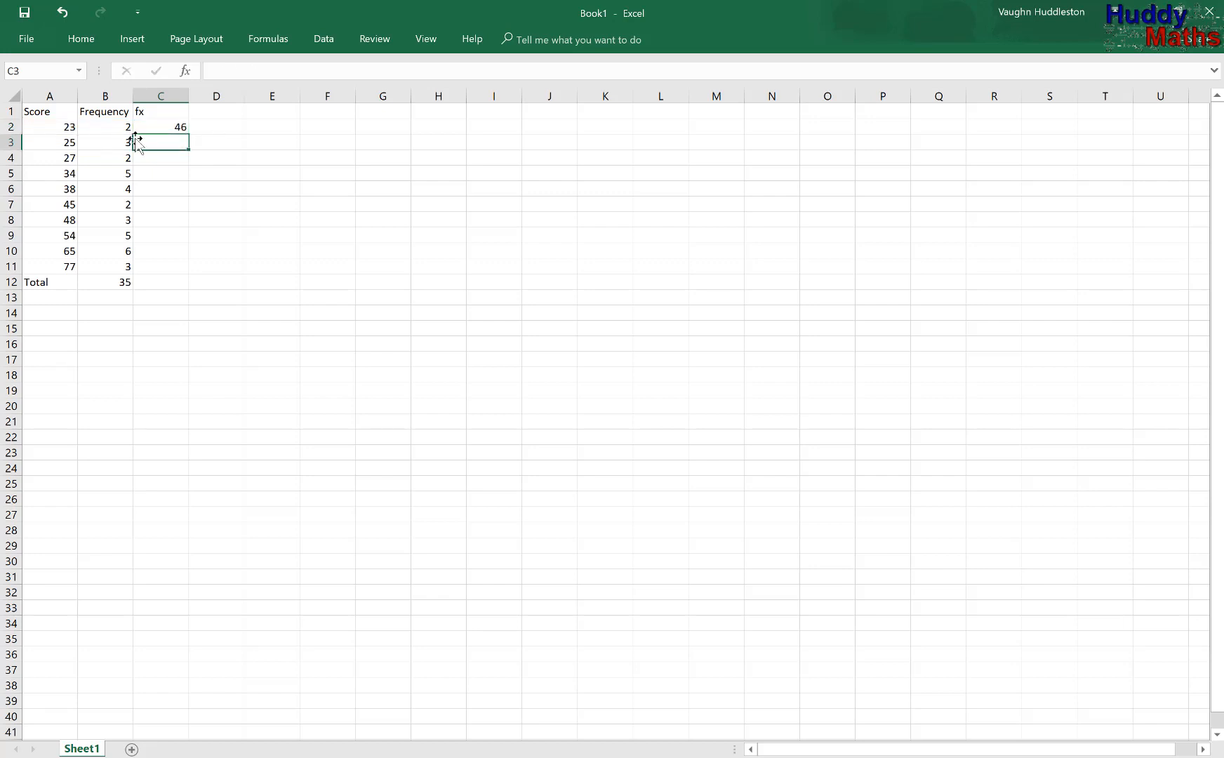
pyautogui.click(166, 129)
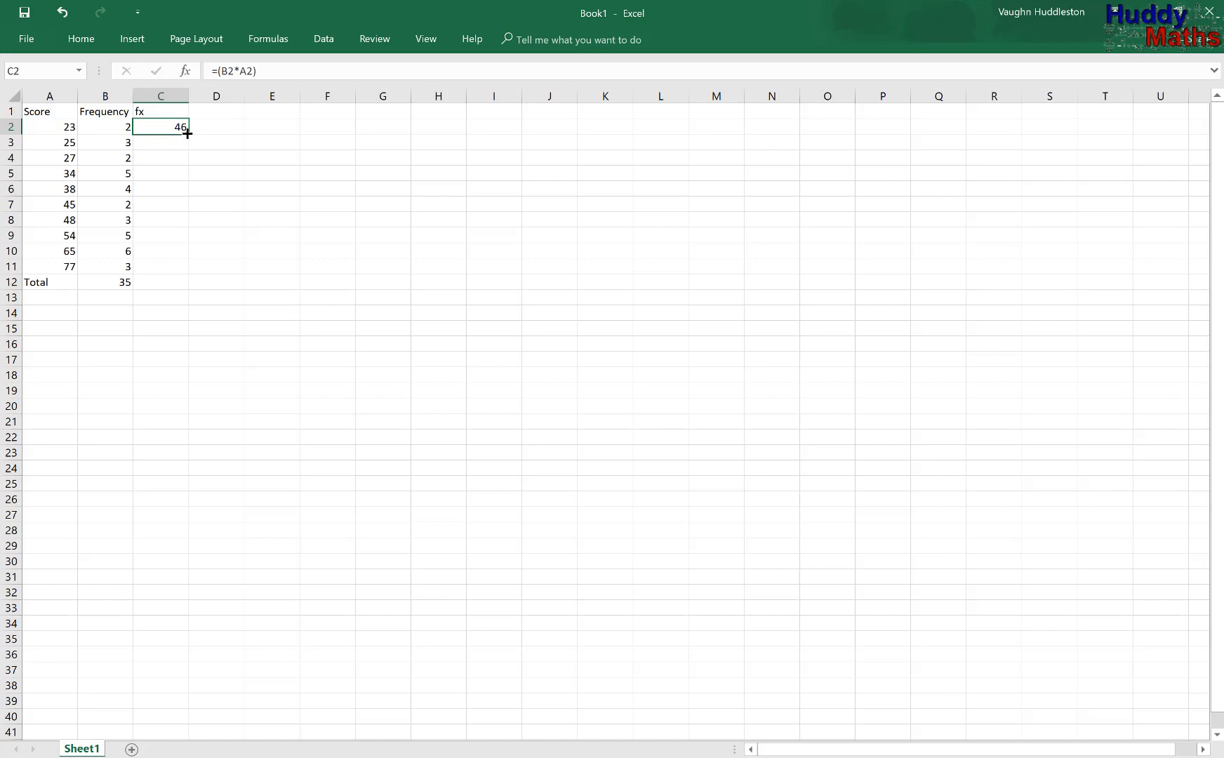
pyautogui.moveTo(187, 133); pyautogui.dragTo(187, 270)
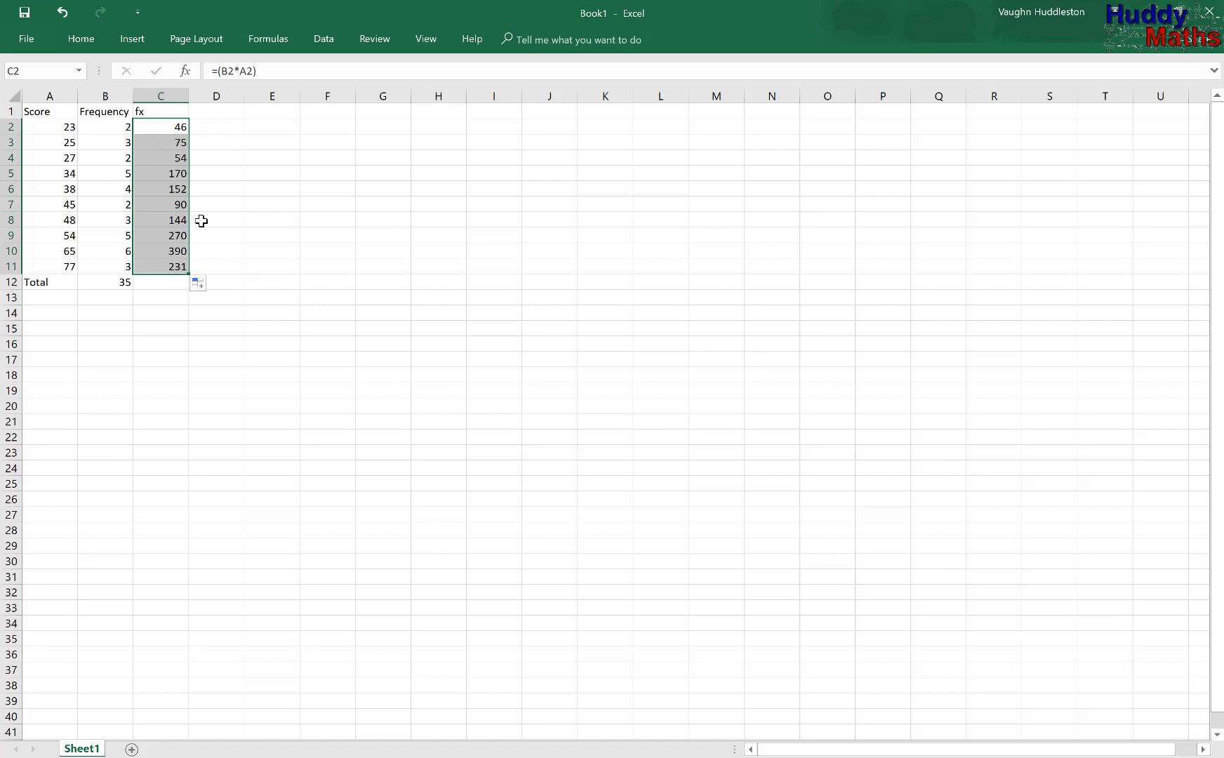
# Enter =sum(c2:c11) in C12 to total the fx column.
pyautogui.click(173, 282)
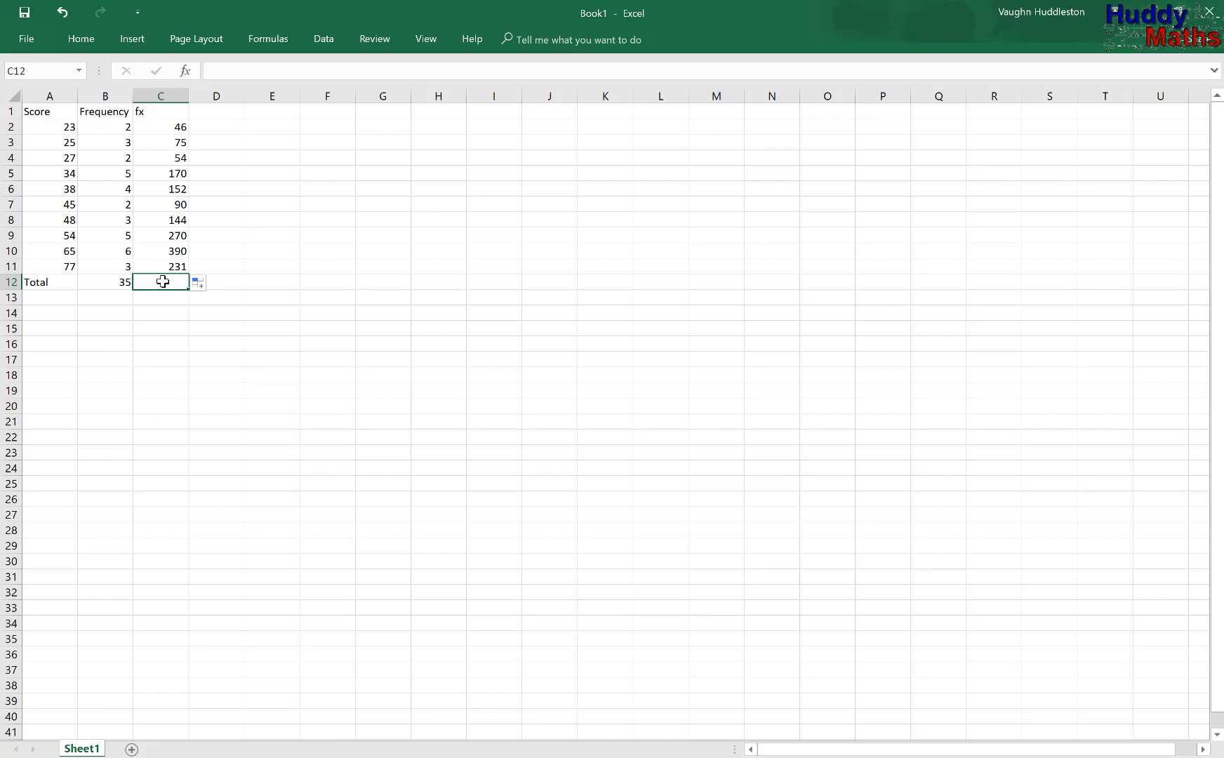
pyautogui.write('=')
pyautogui.write('sum')
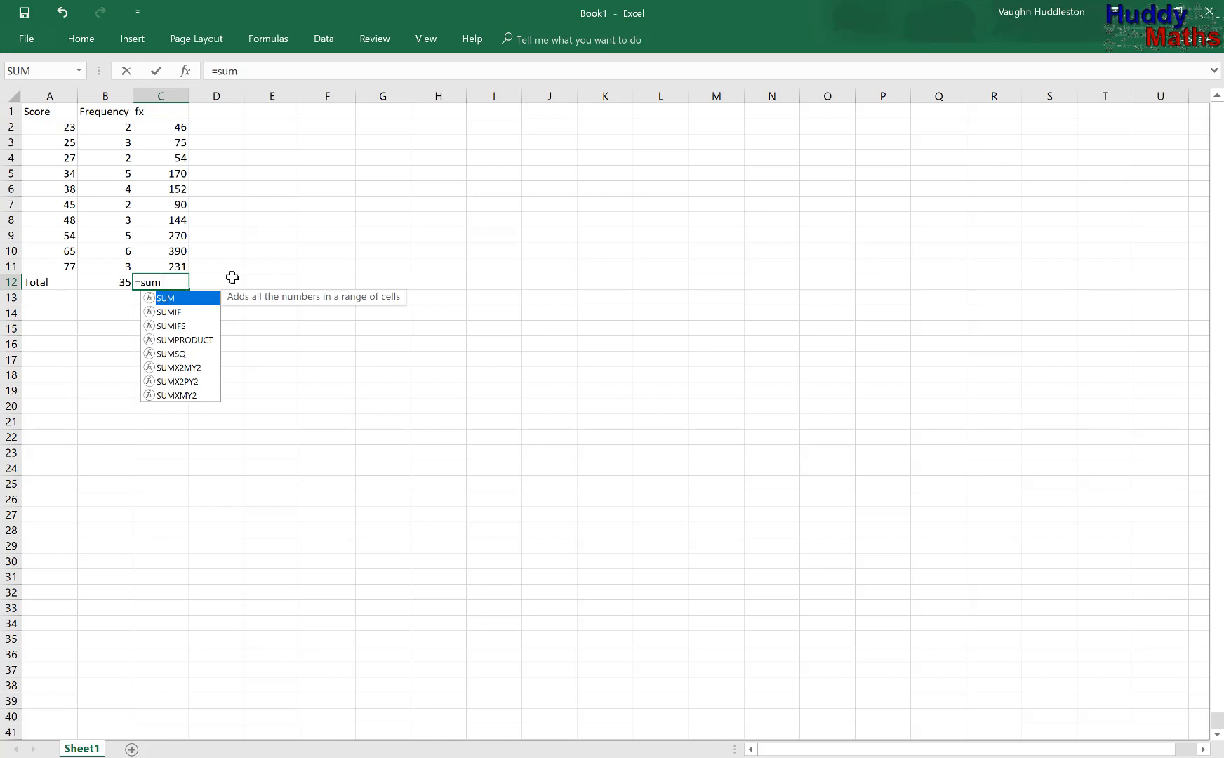
pyautogui.write('(')
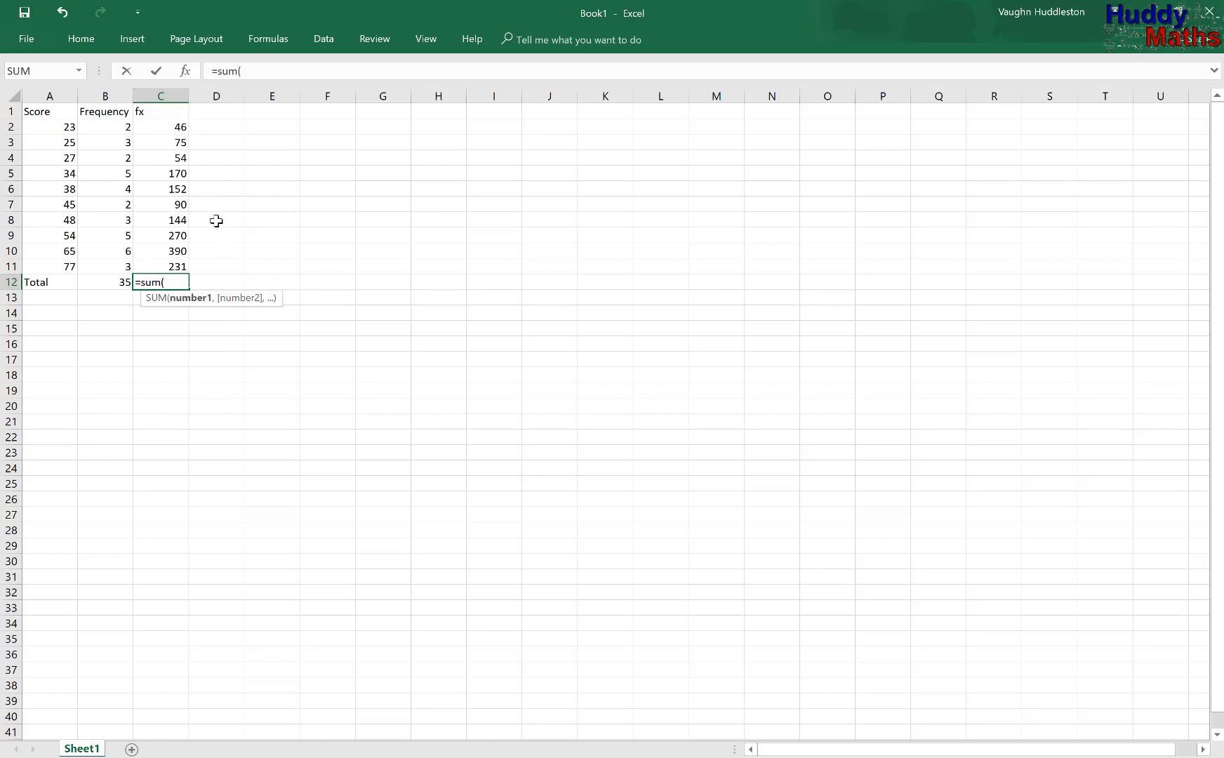
pyautogui.write('c2')
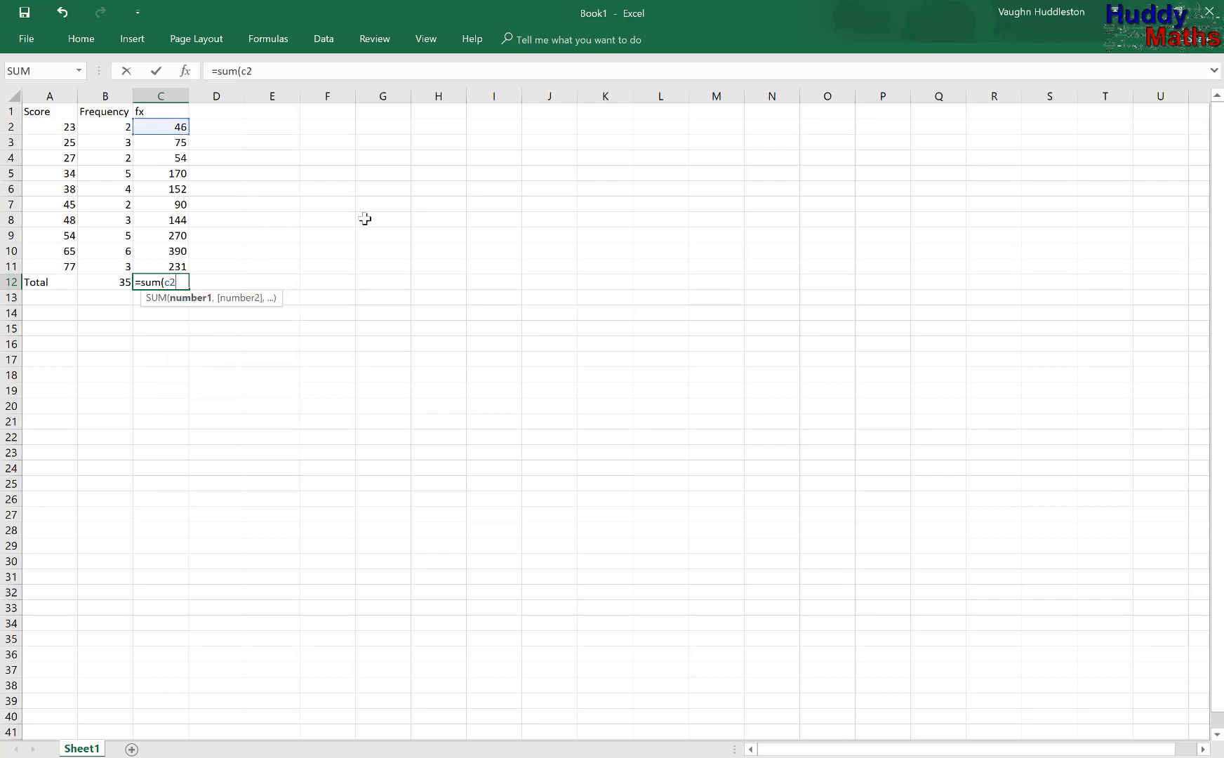
pyautogui.write(':c11)')
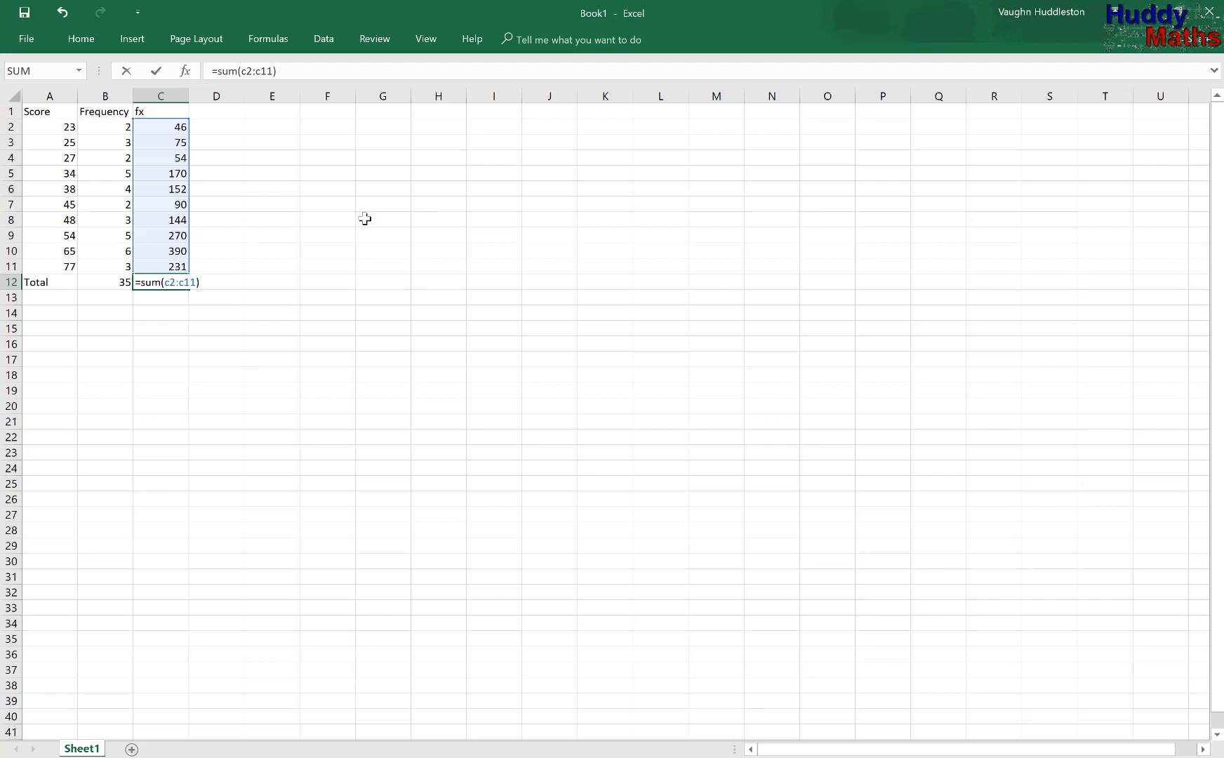
pyautogui.press('Return')
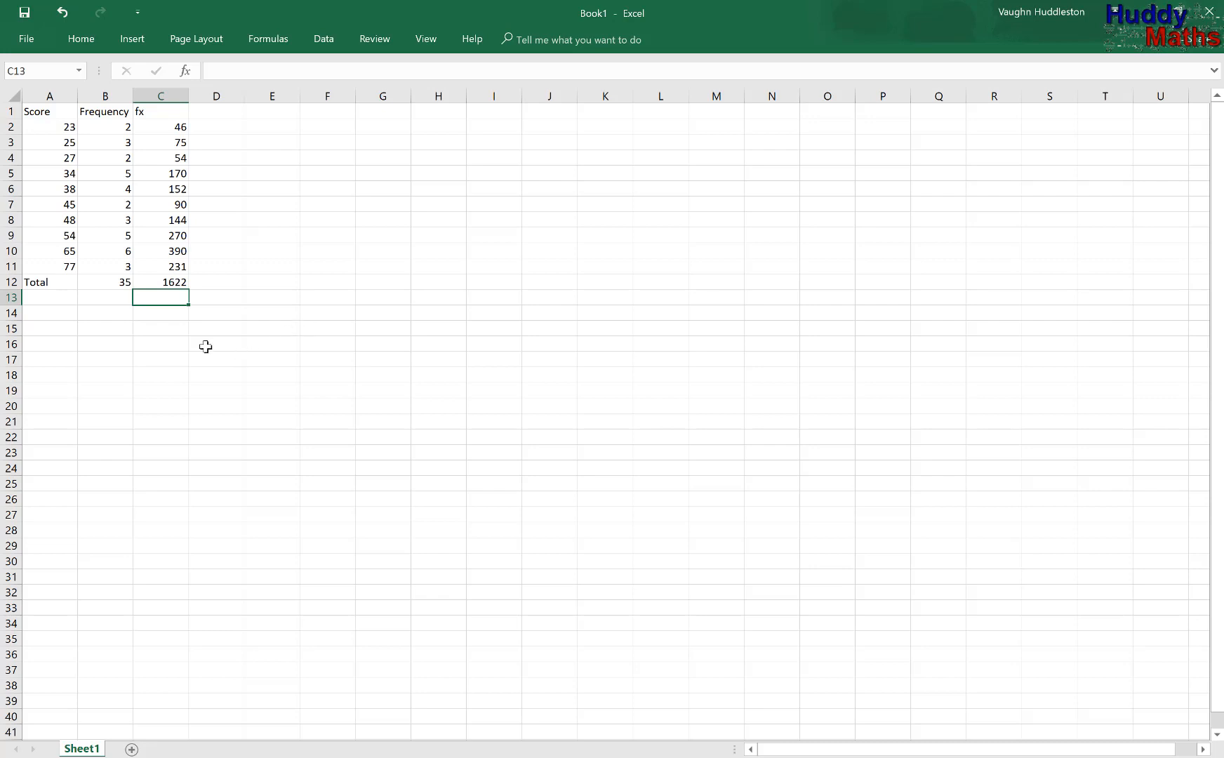
pyautogui.click(91, 317)
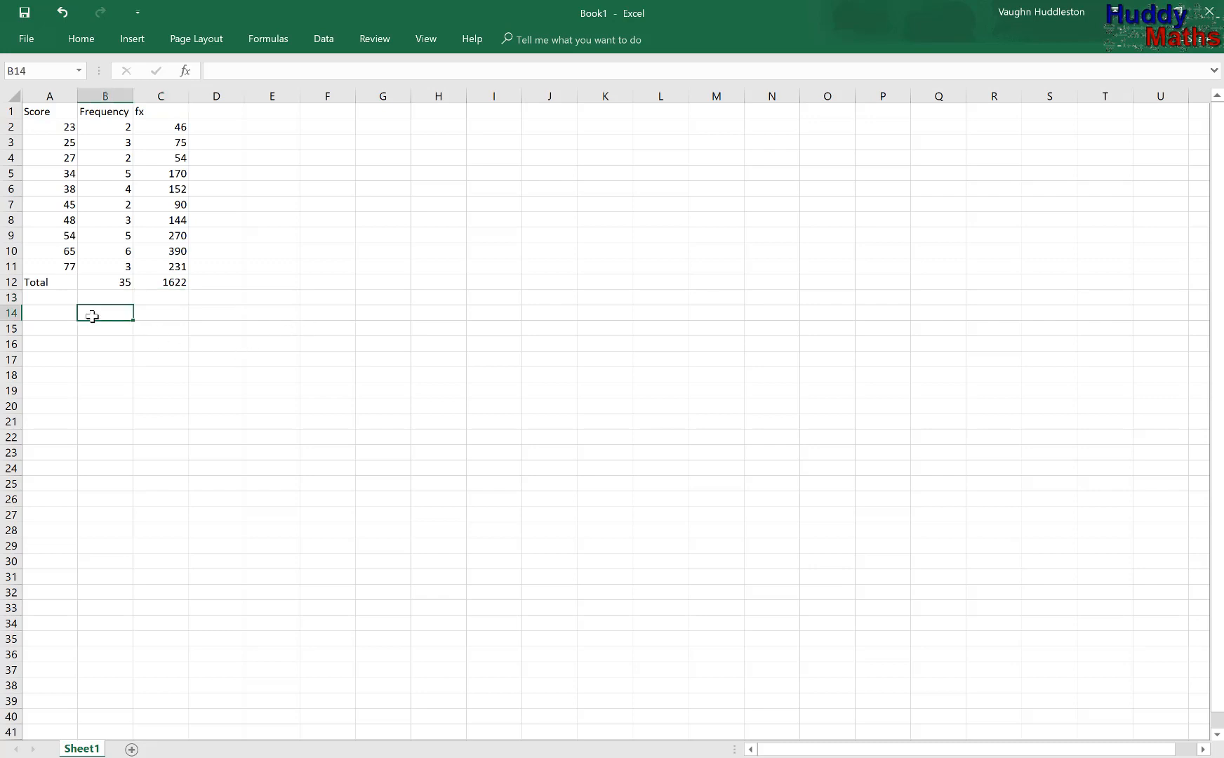
# Label B14 Mean and enter =c12/b12 in C14 to divide the fx total by the frequency total.
pyautogui.write('Mean')
pyautogui.click(158, 316)
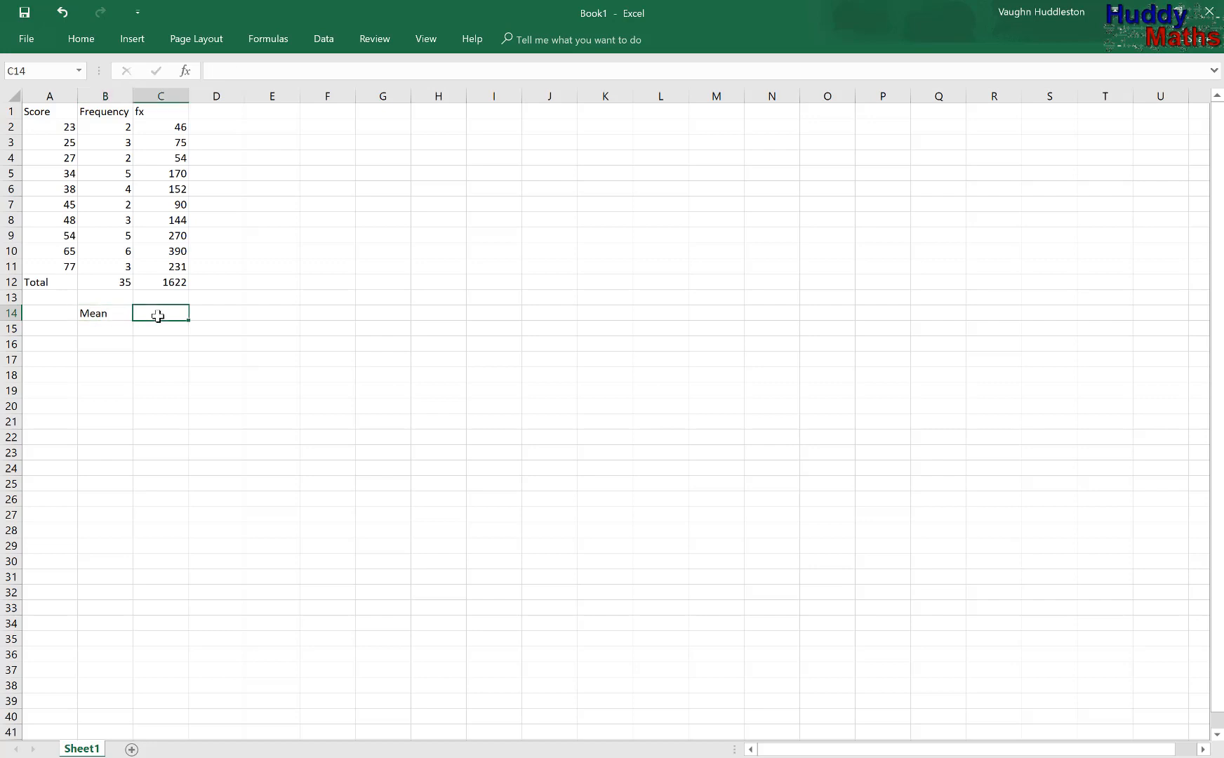
pyautogui.write('=')
pyautogui.write('c12')
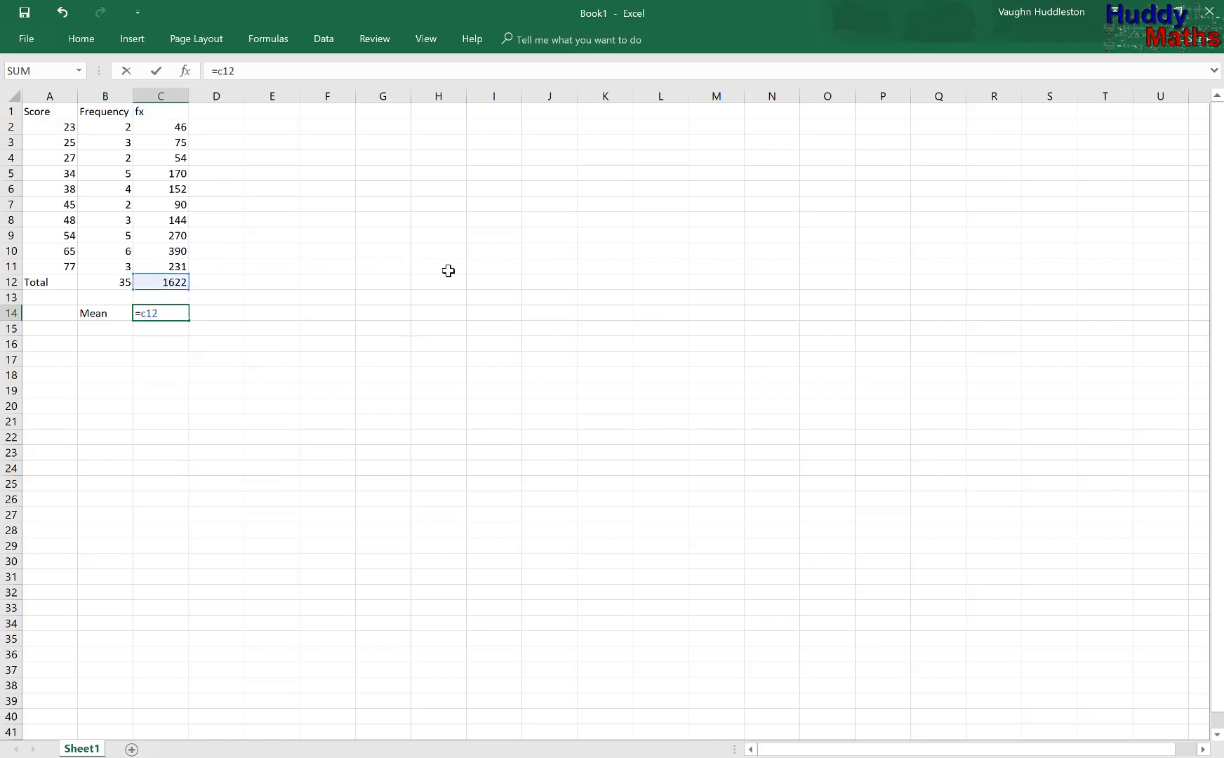
pyautogui.write('/')
pyautogui.write('b12')
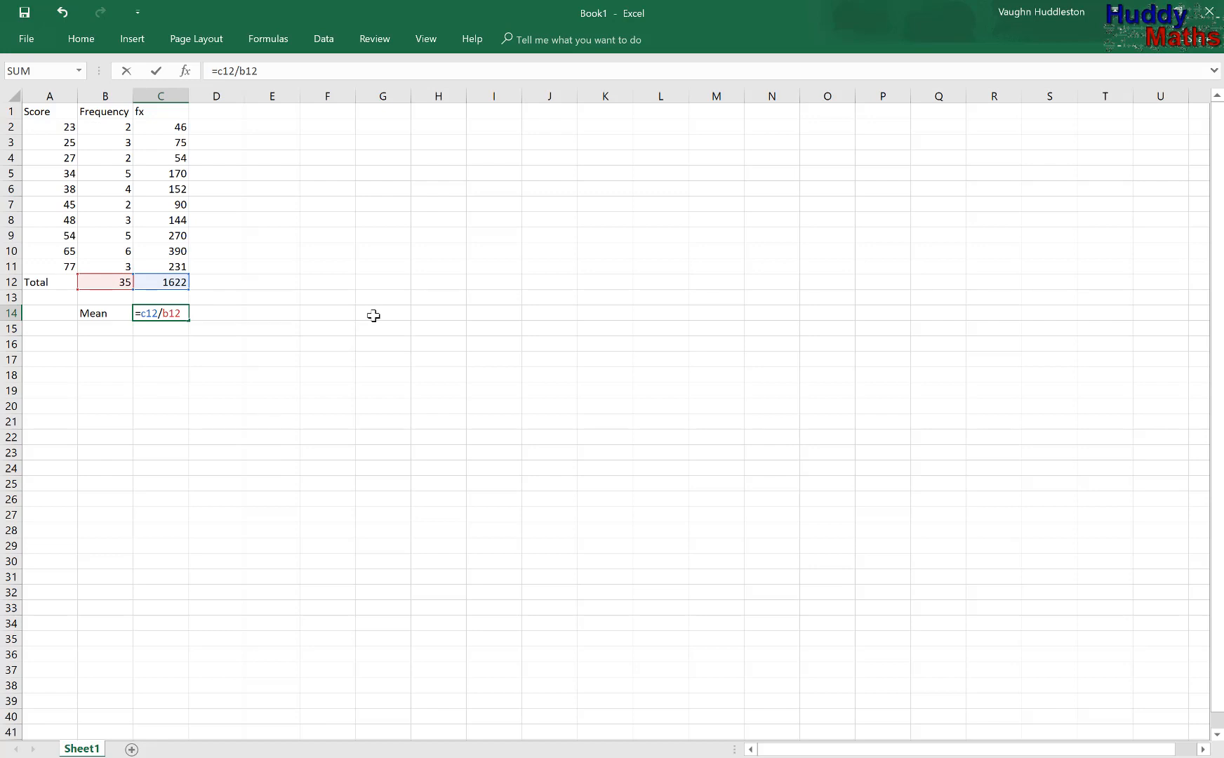
pyautogui.press('Return')
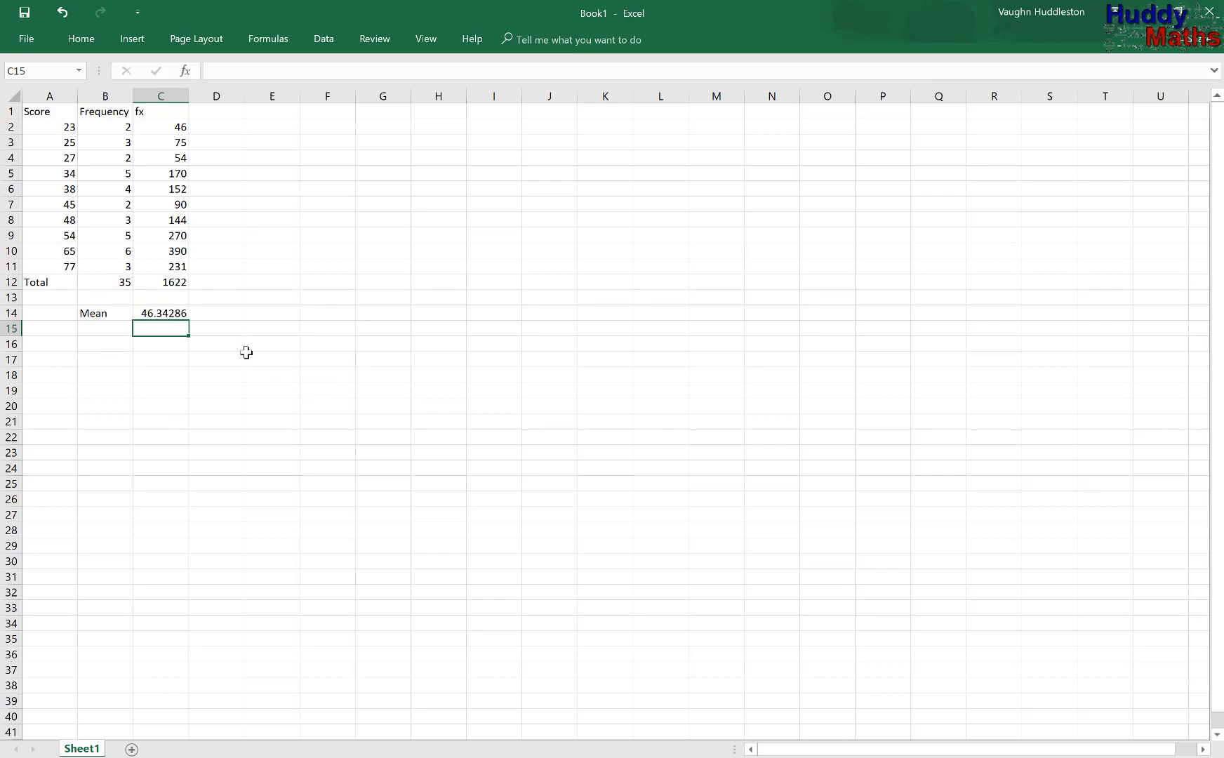
# Format the mean in C14 as a number with 1 decimal place.
pyautogui.click(170, 314)
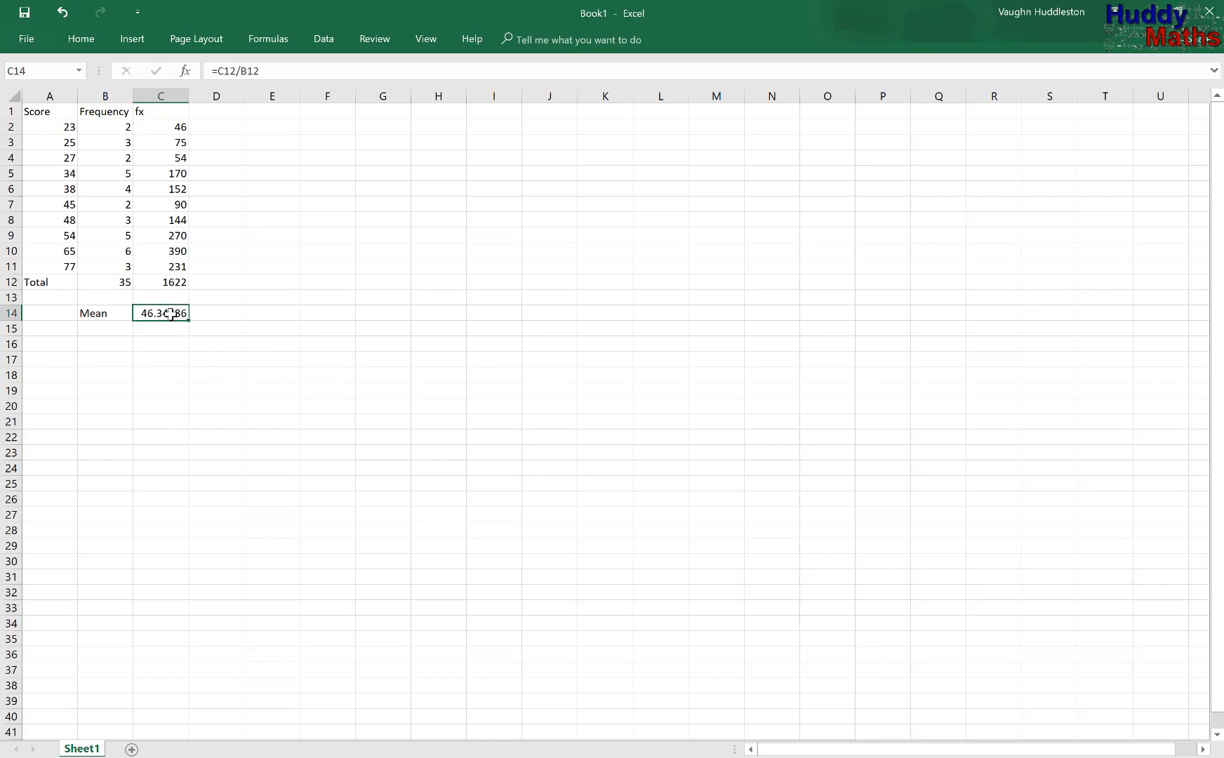
pyautogui.click(84, 37)
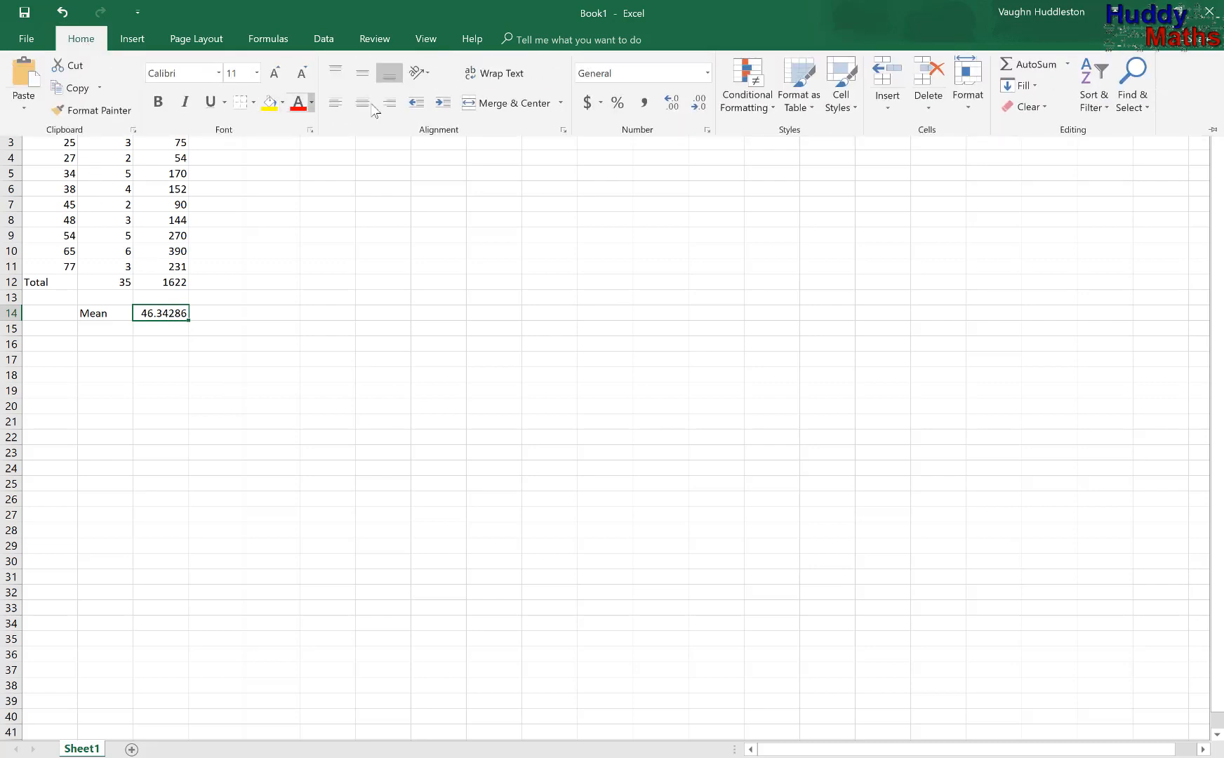
pyautogui.click(970, 117)
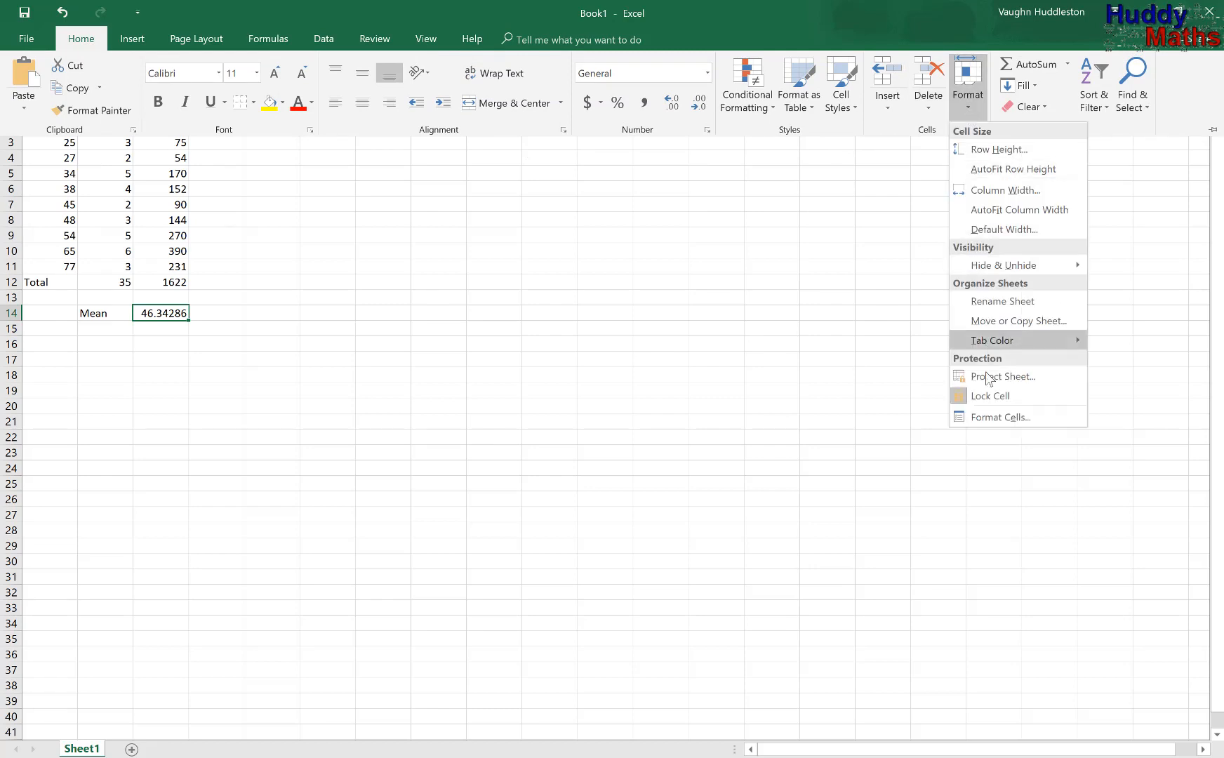
pyautogui.click(986, 416)
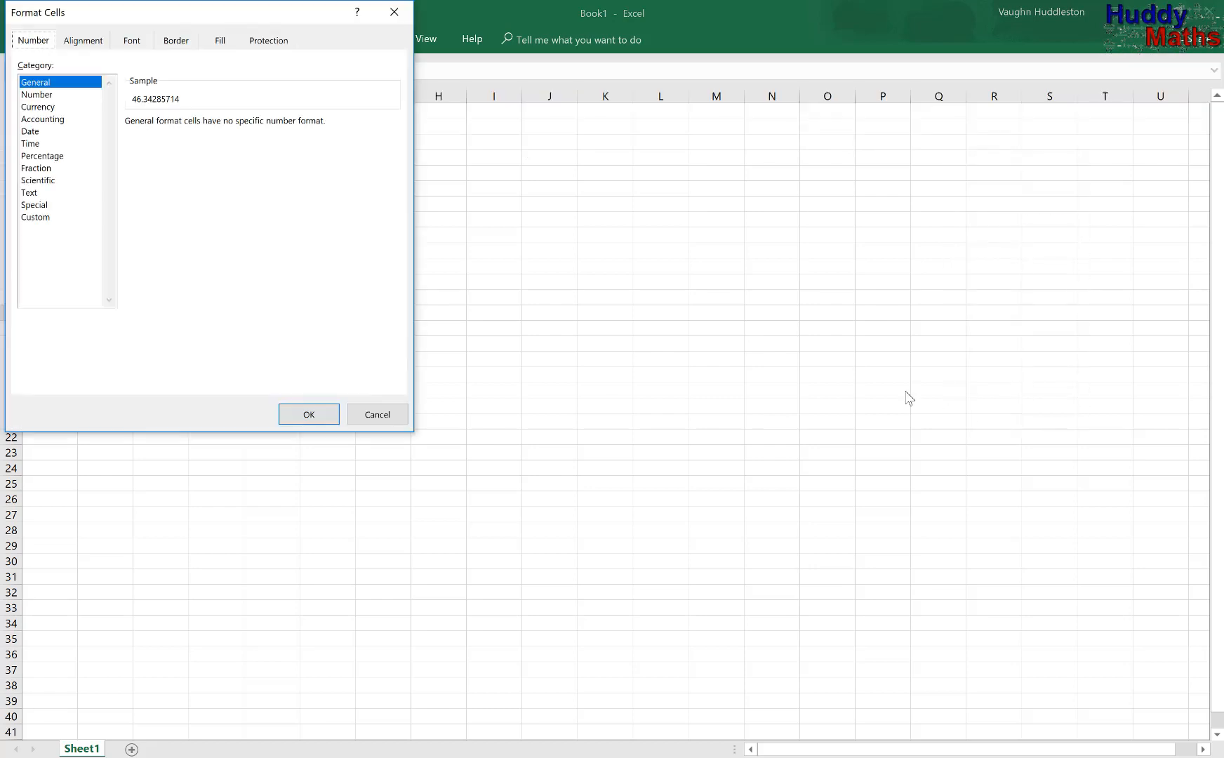
pyautogui.click(62, 94)
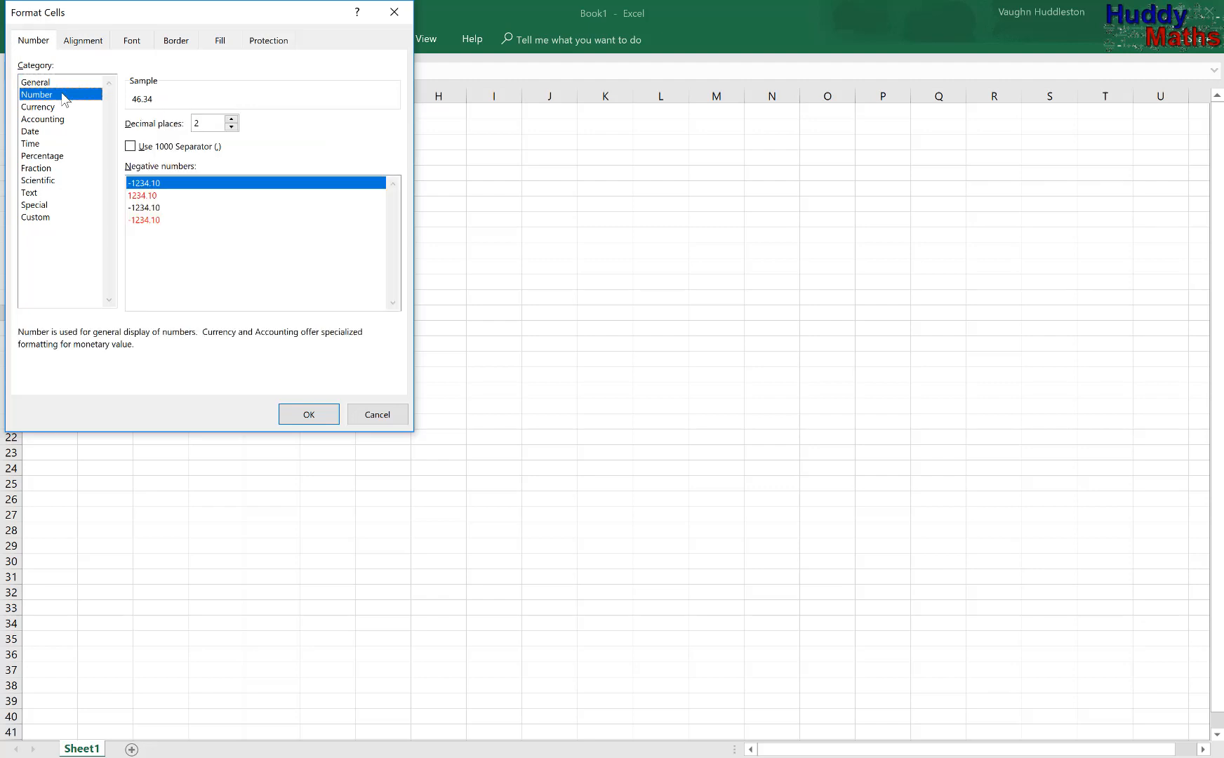
pyautogui.click(232, 127)
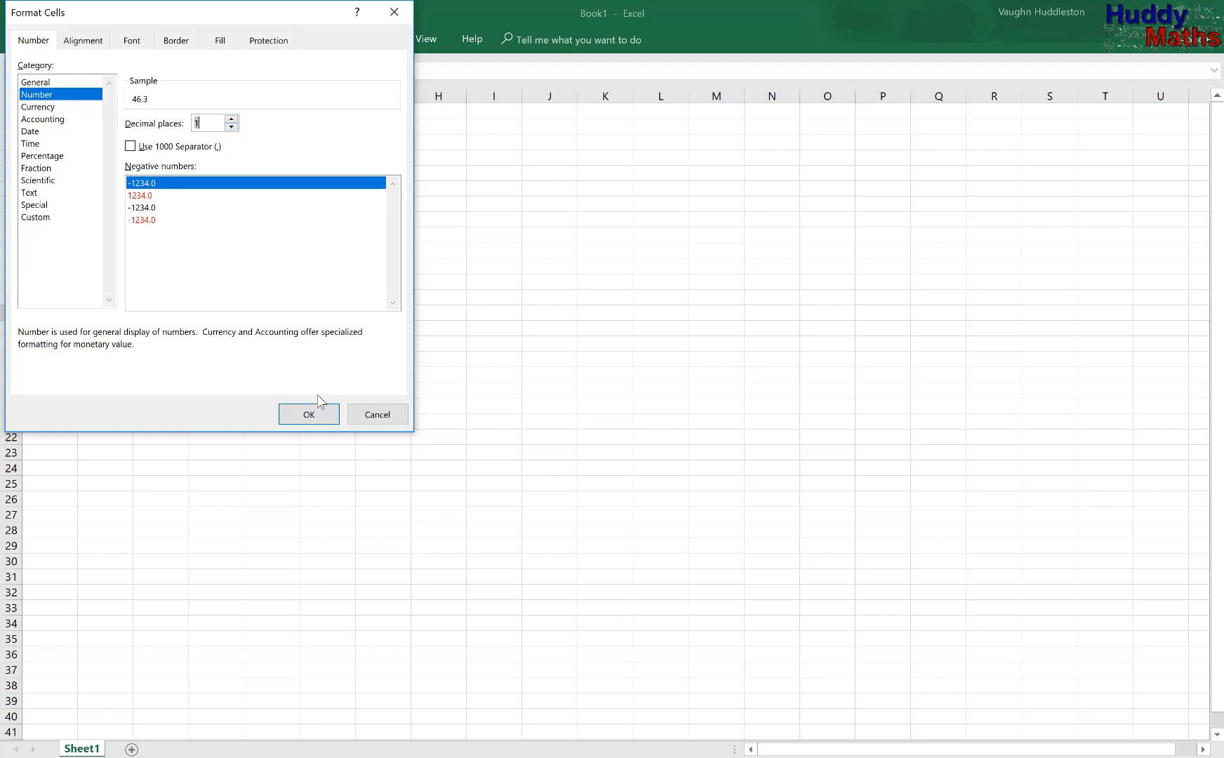
pyautogui.click(322, 417)
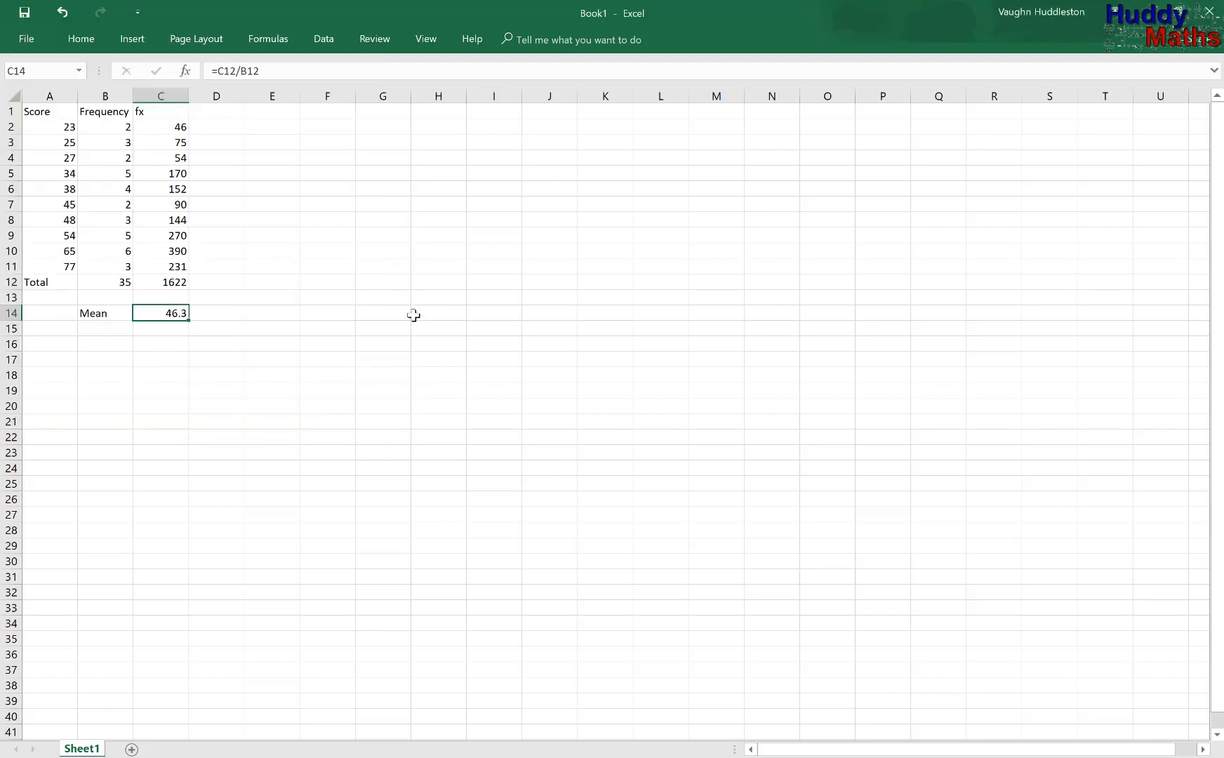
pyautogui.click(417, 324)
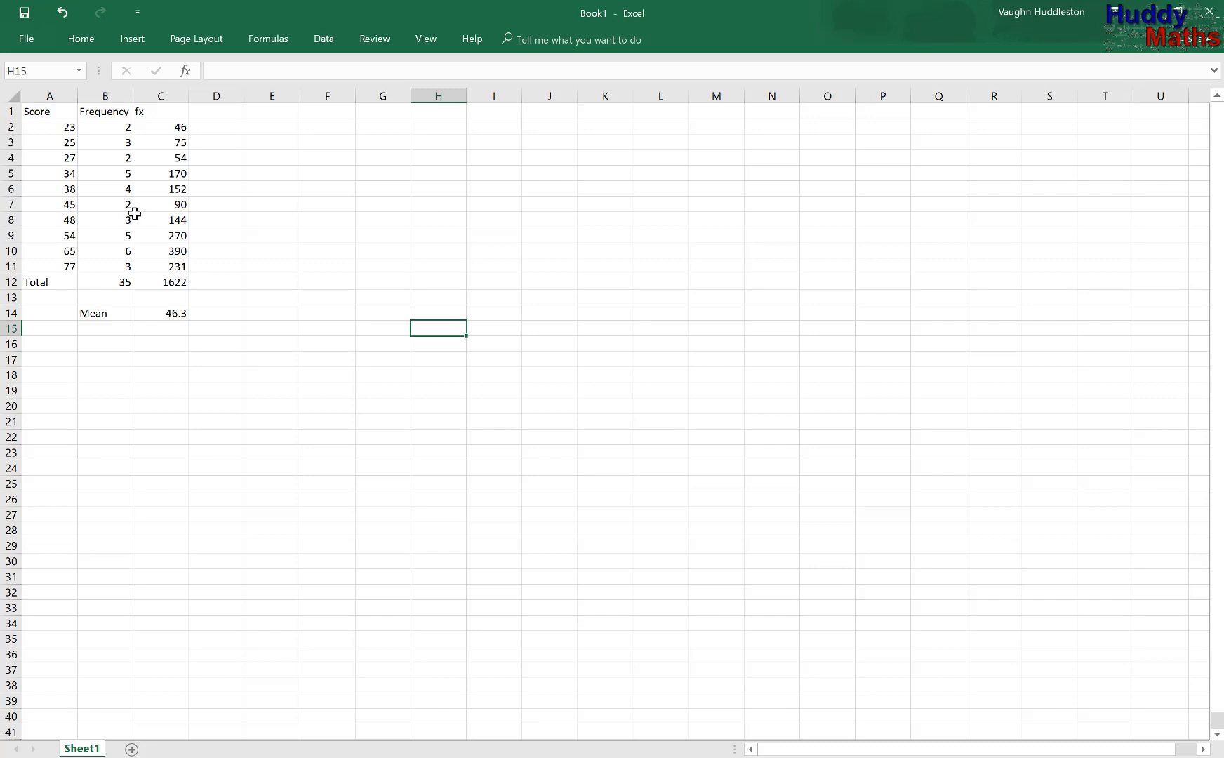
# Label B15 Median and enter the median score 45 in C15.
pyautogui.click(101, 327)
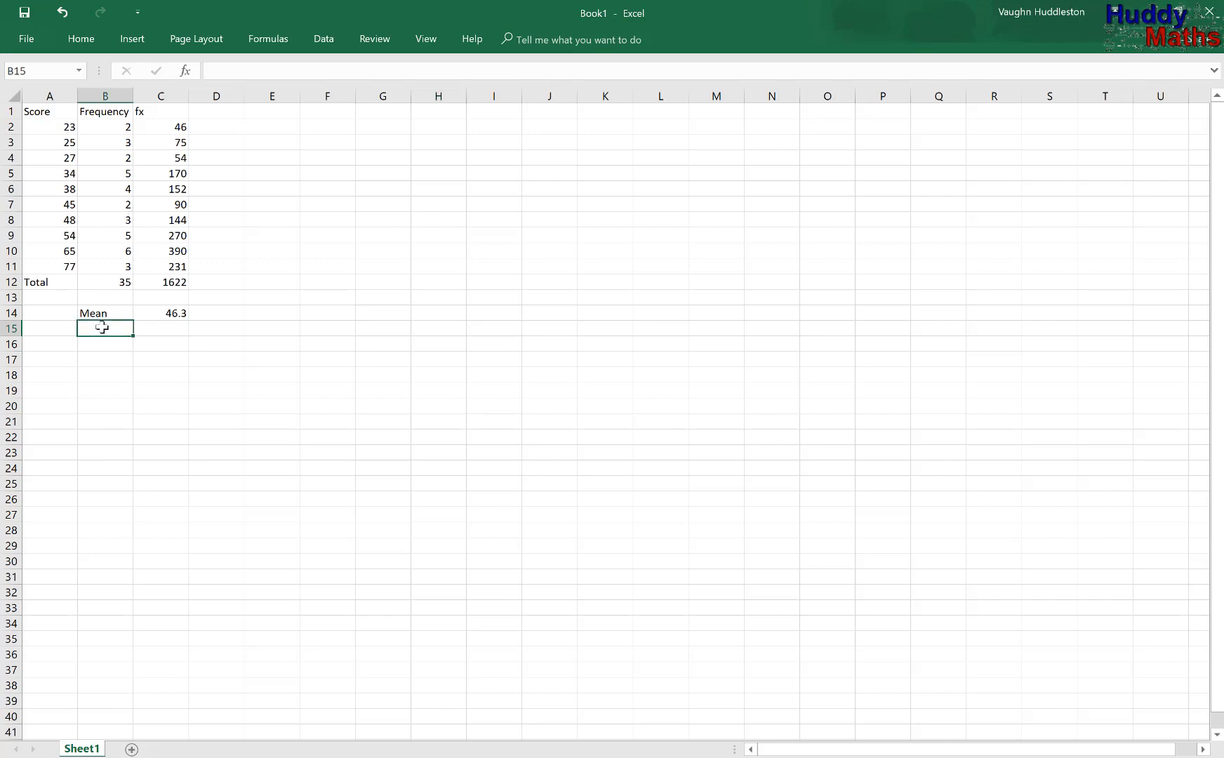
pyautogui.write('Median')
pyautogui.click(172, 332)
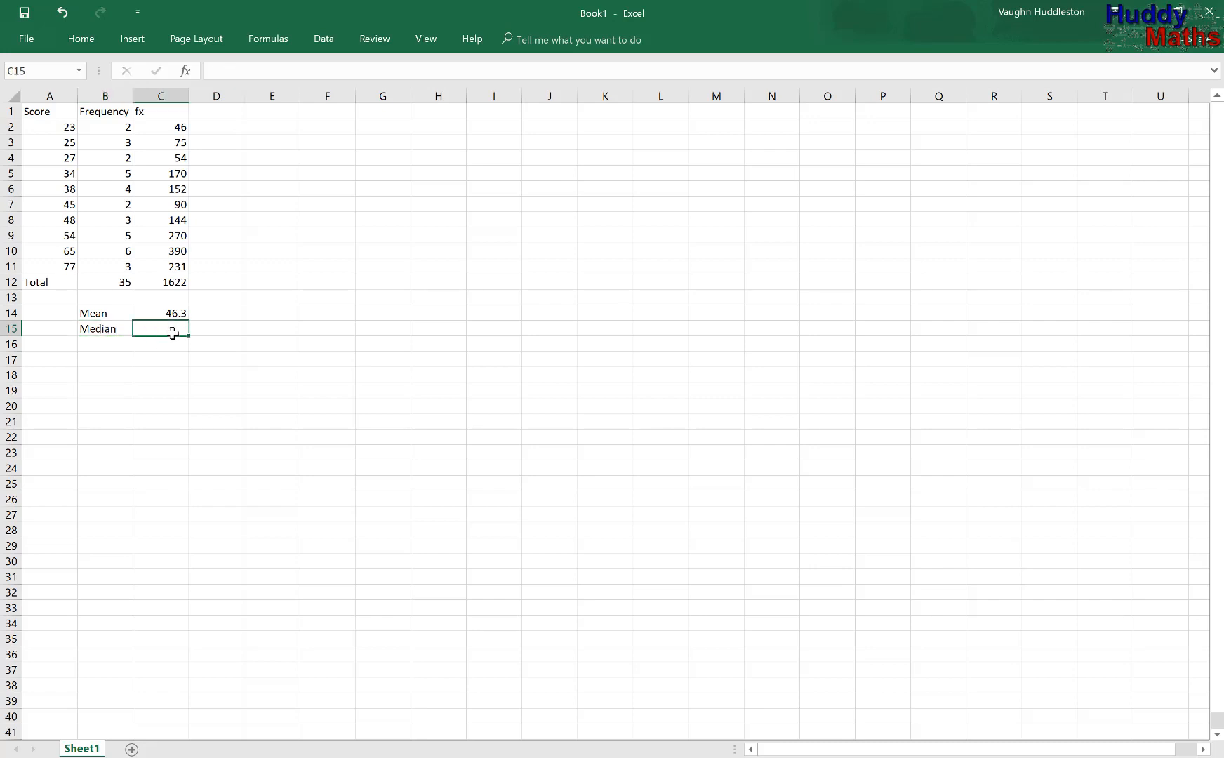
pyautogui.write('45')
# Label B16 Mode and enter the most frequent score, 65, in C16.
pyautogui.click(110, 344)
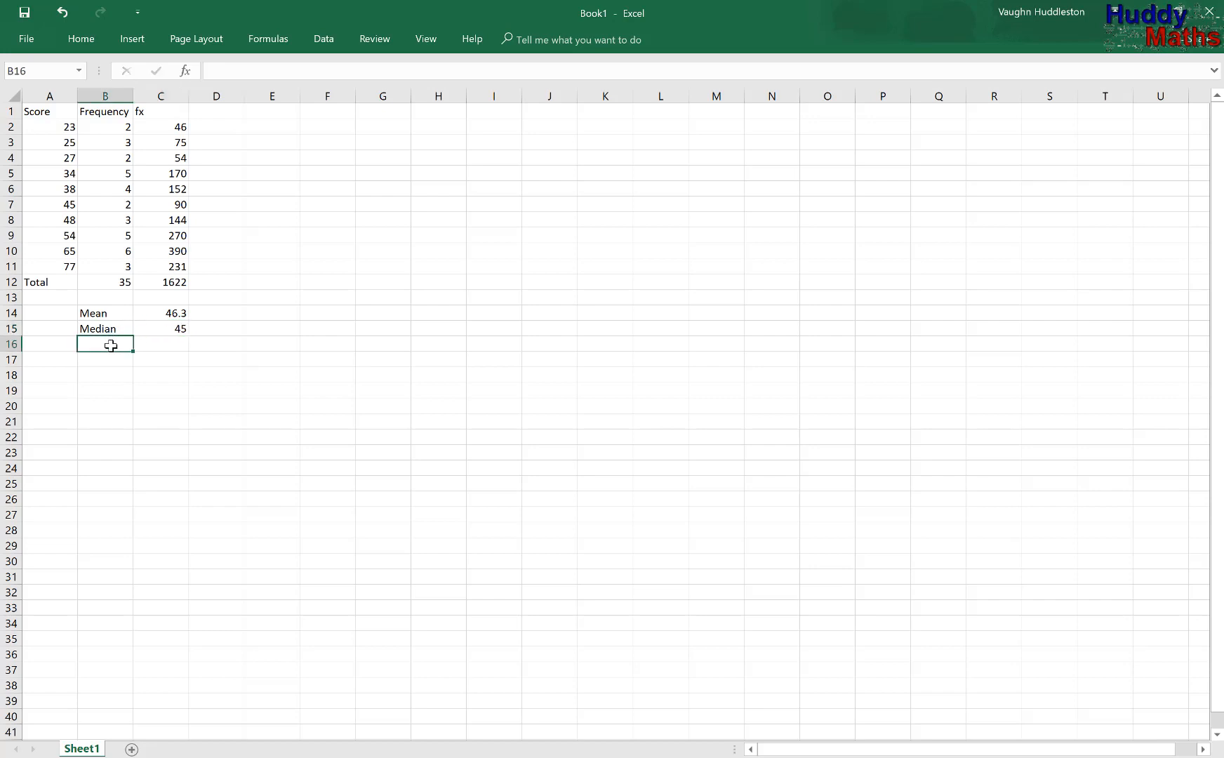
pyautogui.write('Mode')
pyautogui.click(161, 345)
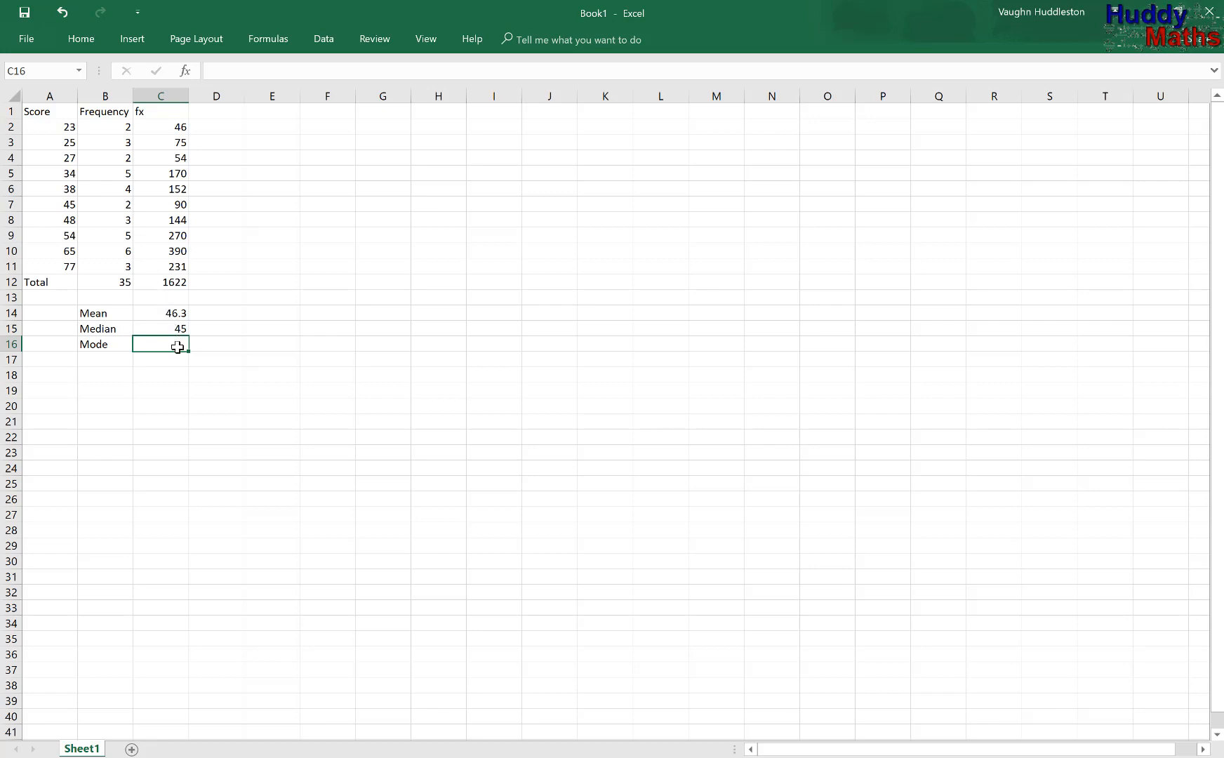
pyautogui.write('65')
pyautogui.click(270, 348)
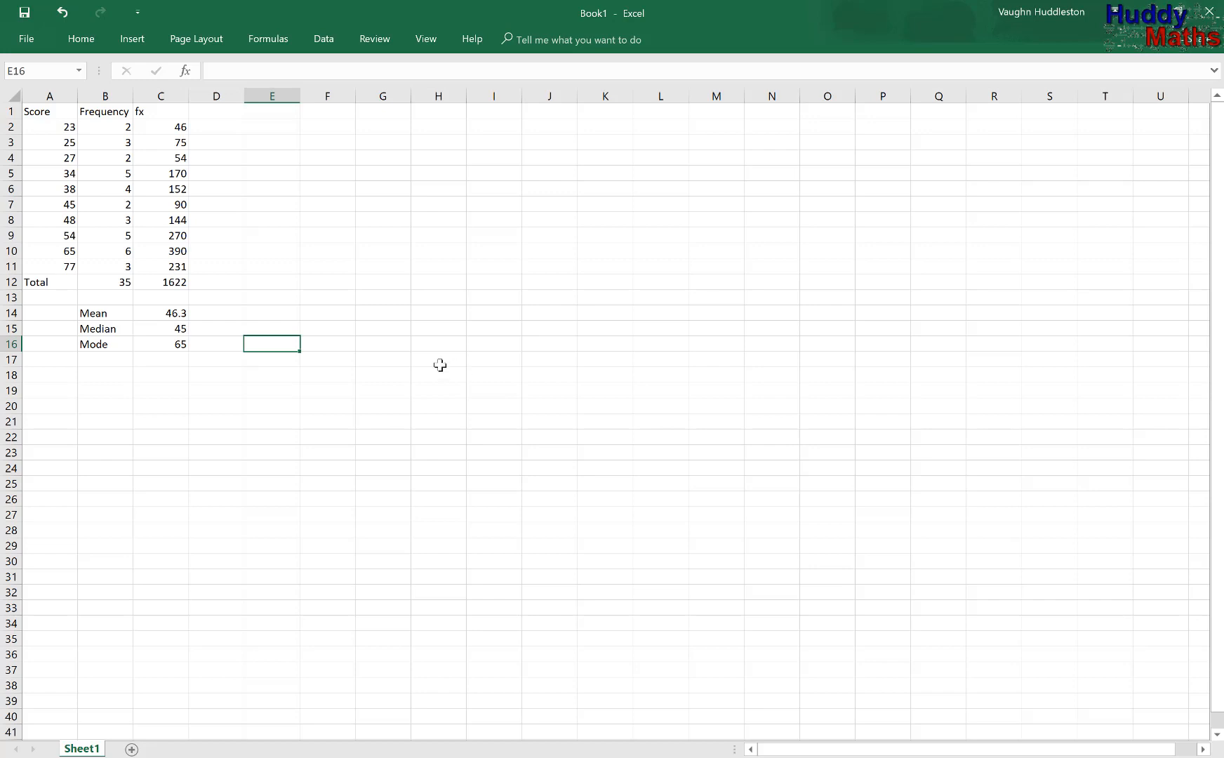
pyautogui.click(170, 313)
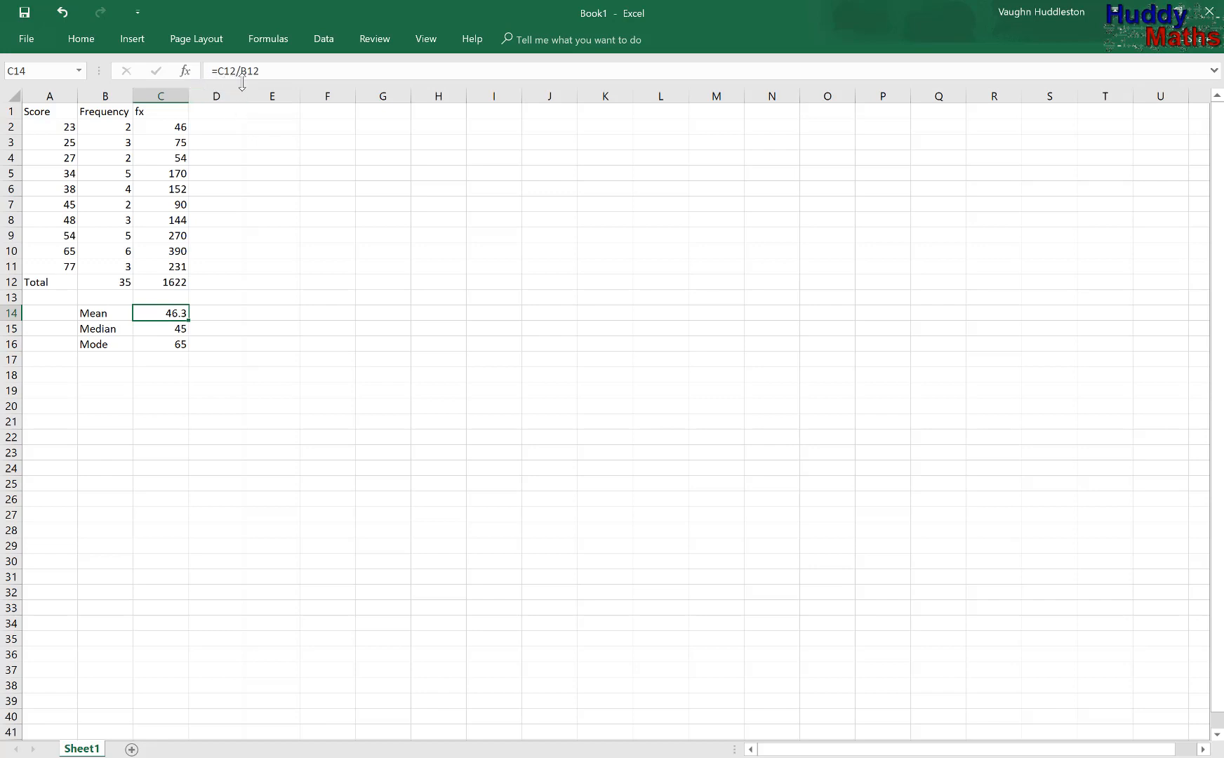